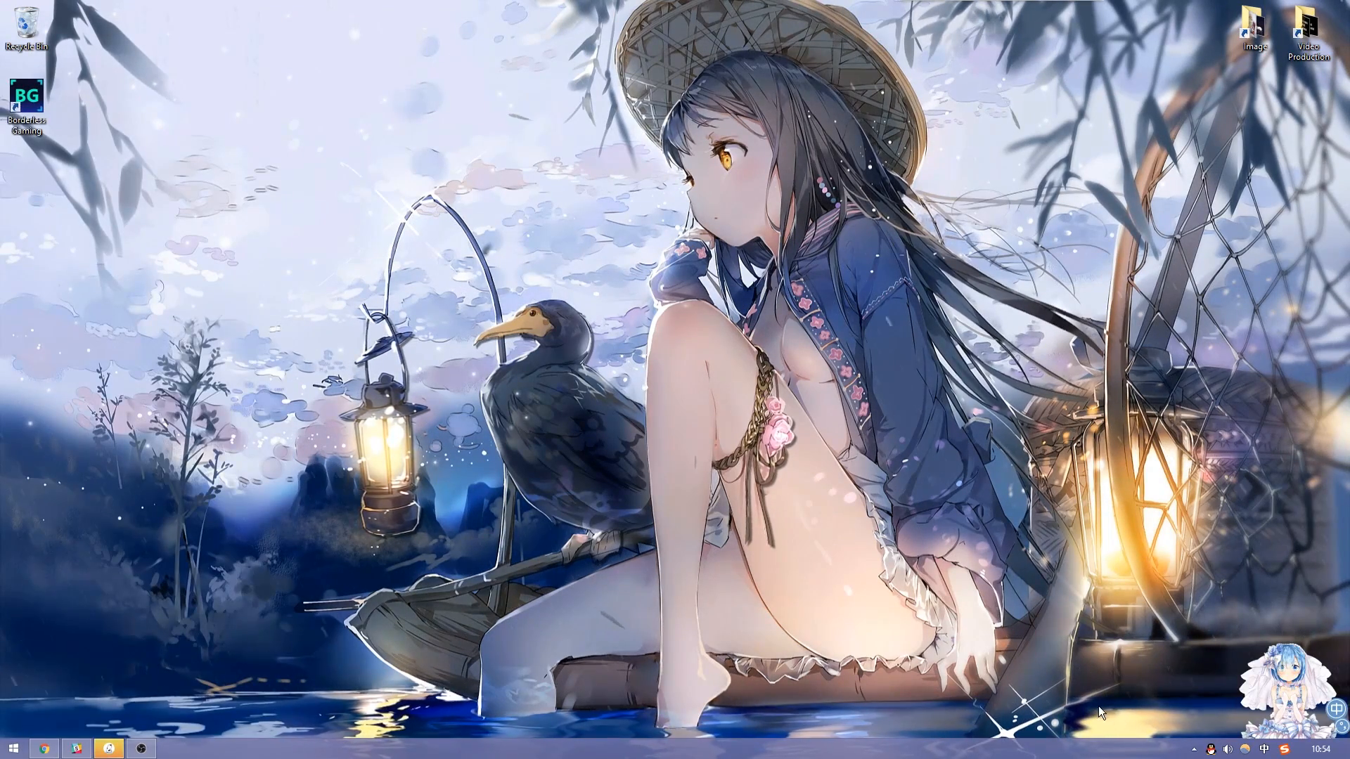
- Bring up Steam and view the NieR:Automata page in the game library
left_click(1194, 750)
double_click(1215, 591)
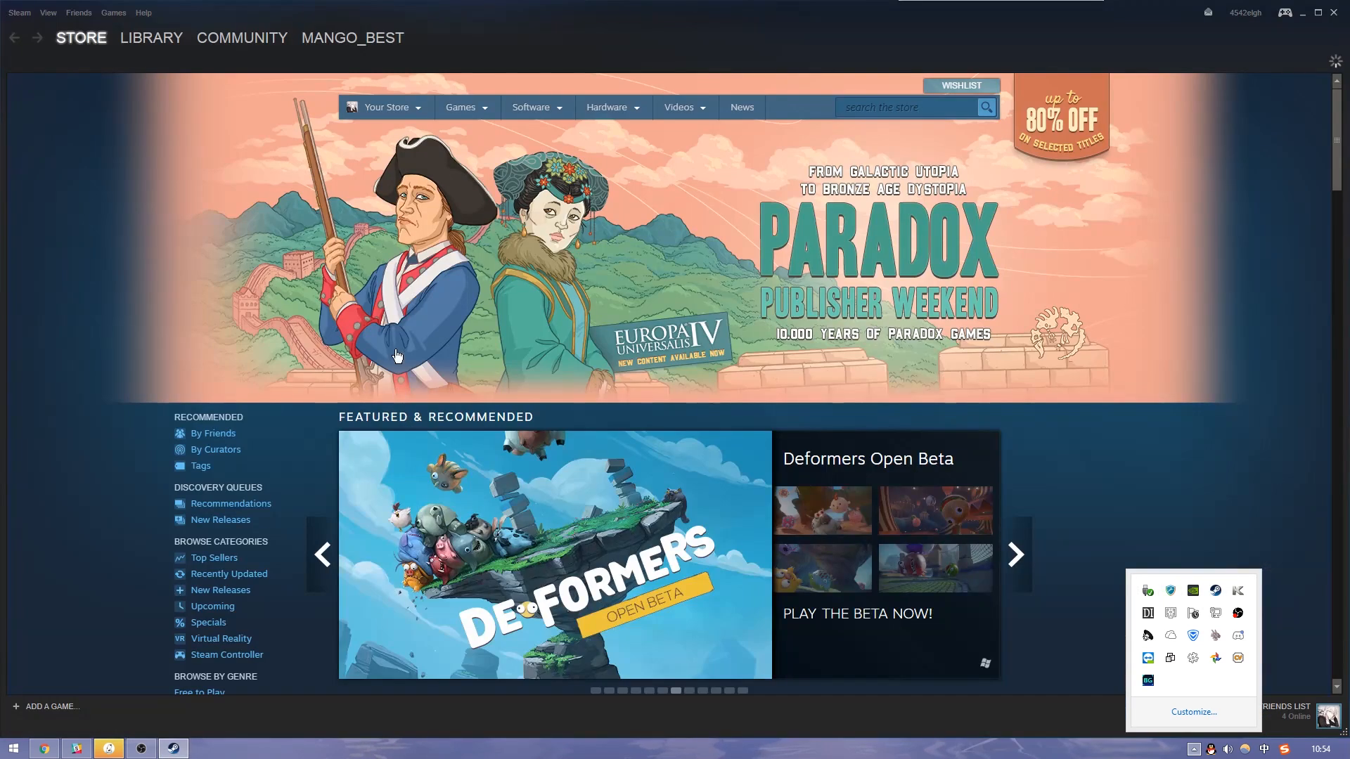
left_click(149, 52)
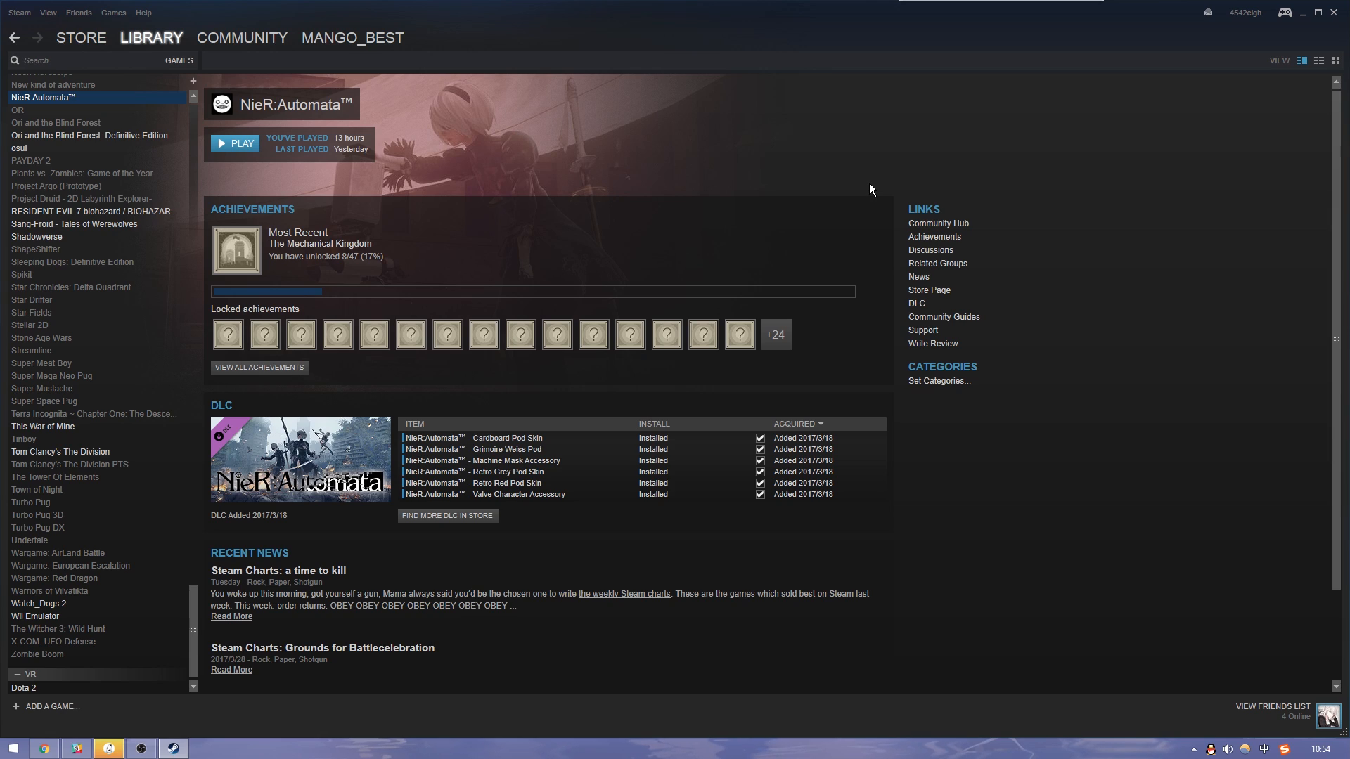
left_click(1303, 14)
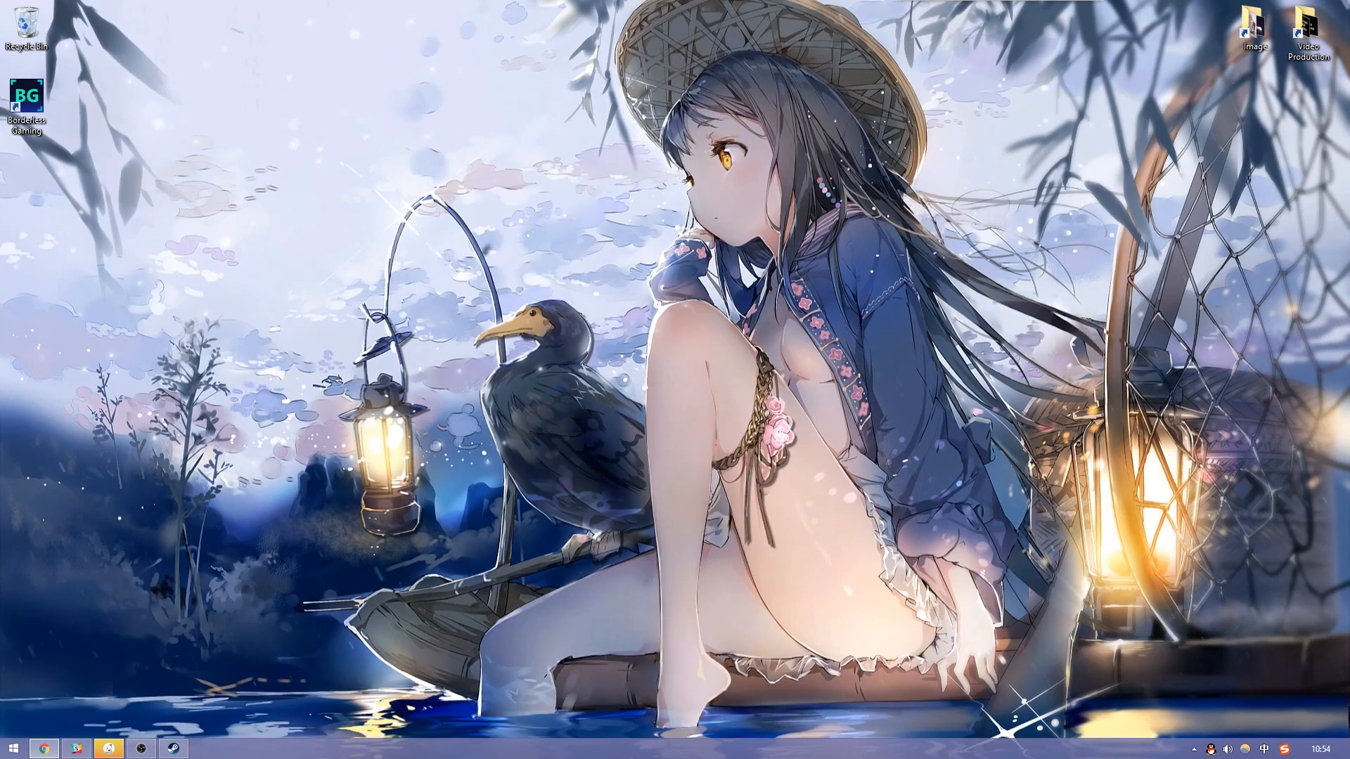
- Download FAR.7z for FixAutomataRes v 0.5.2 from the Kaldaien/FAR GitHub releases page and open the downloaded archive
left_click_drag(1019, 758, 1019, 1)
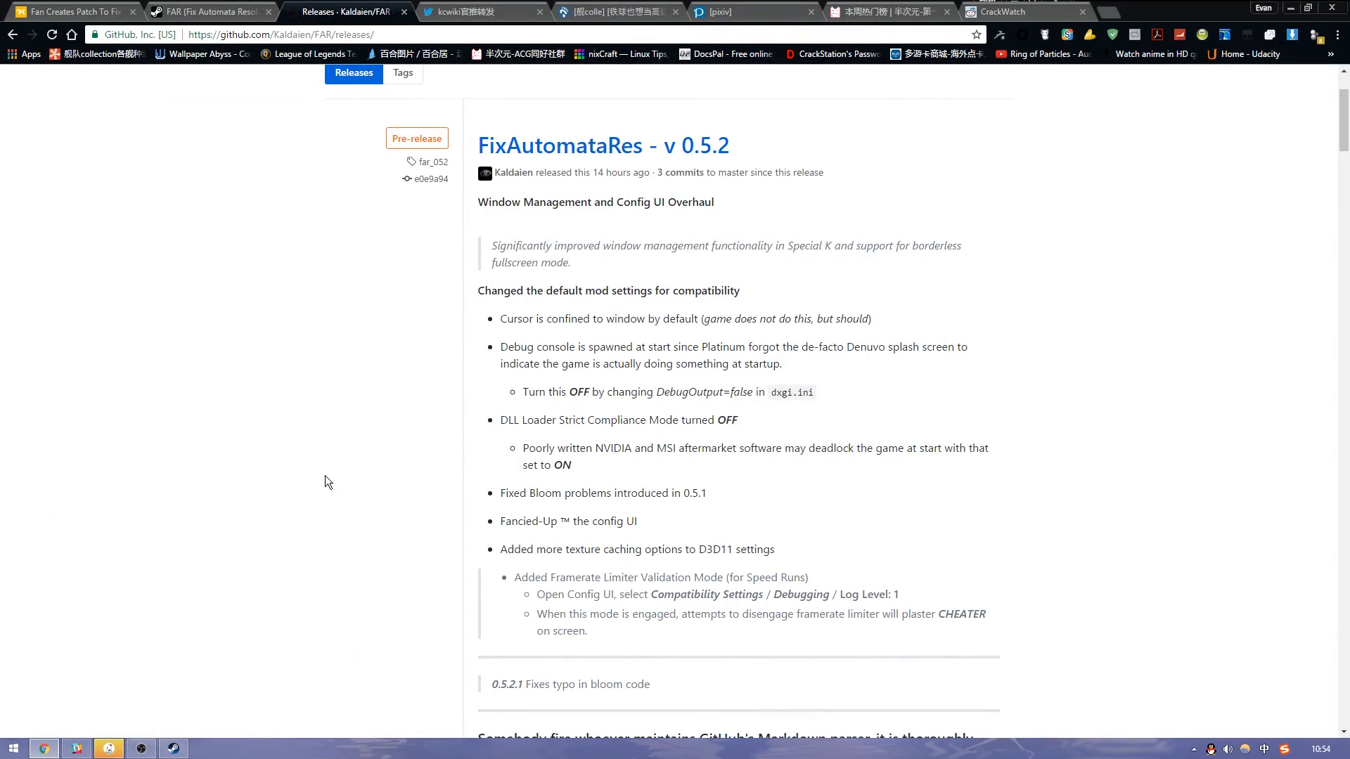
scroll(325, 475, "up", 2)
left_click(467, 12)
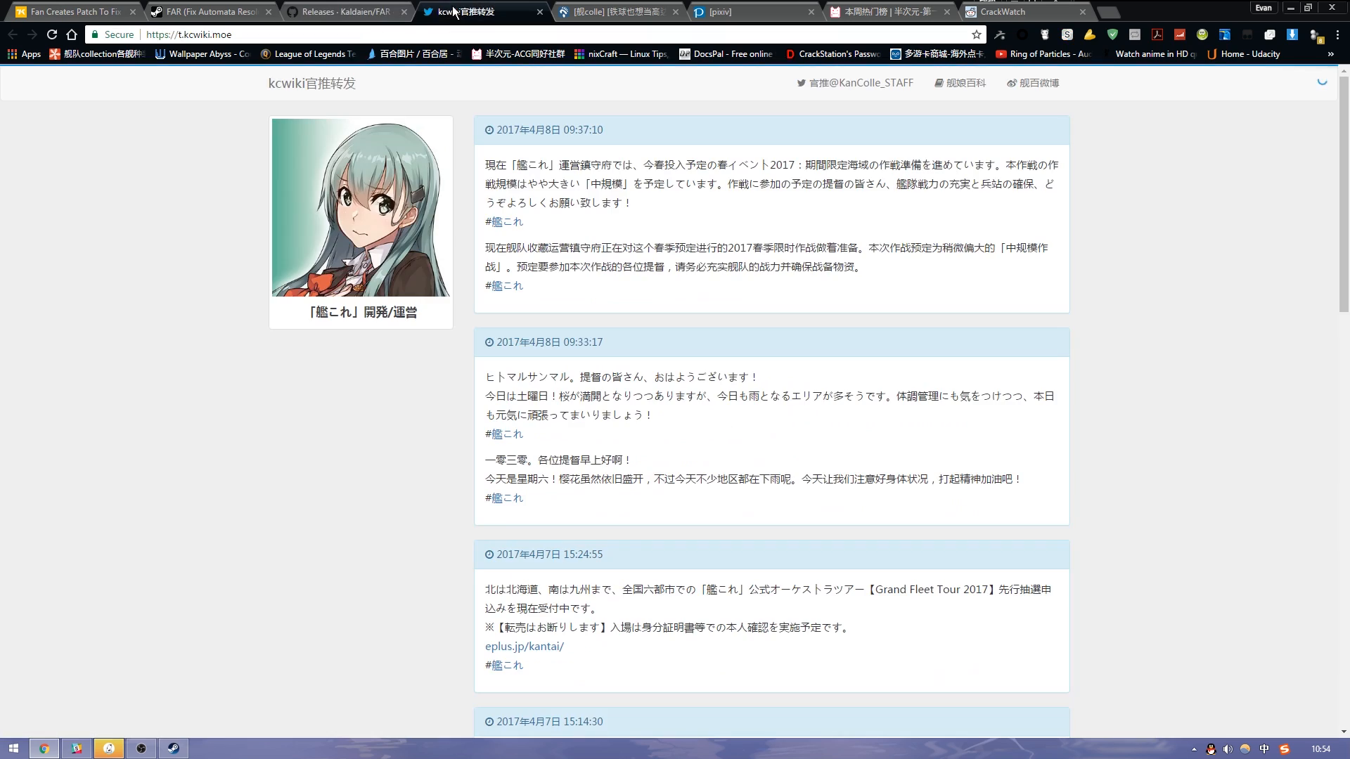
left_click(319, 14)
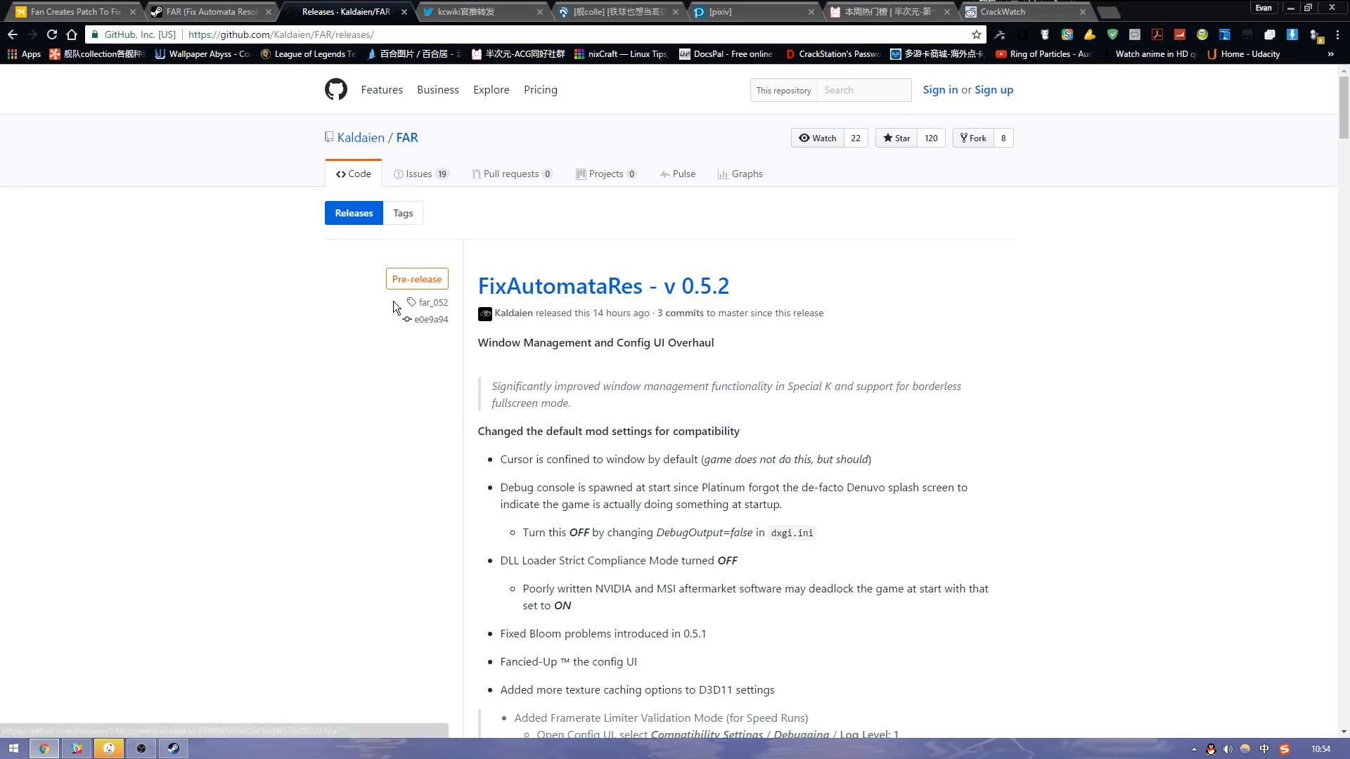
scroll(334, 335, "down", 4)
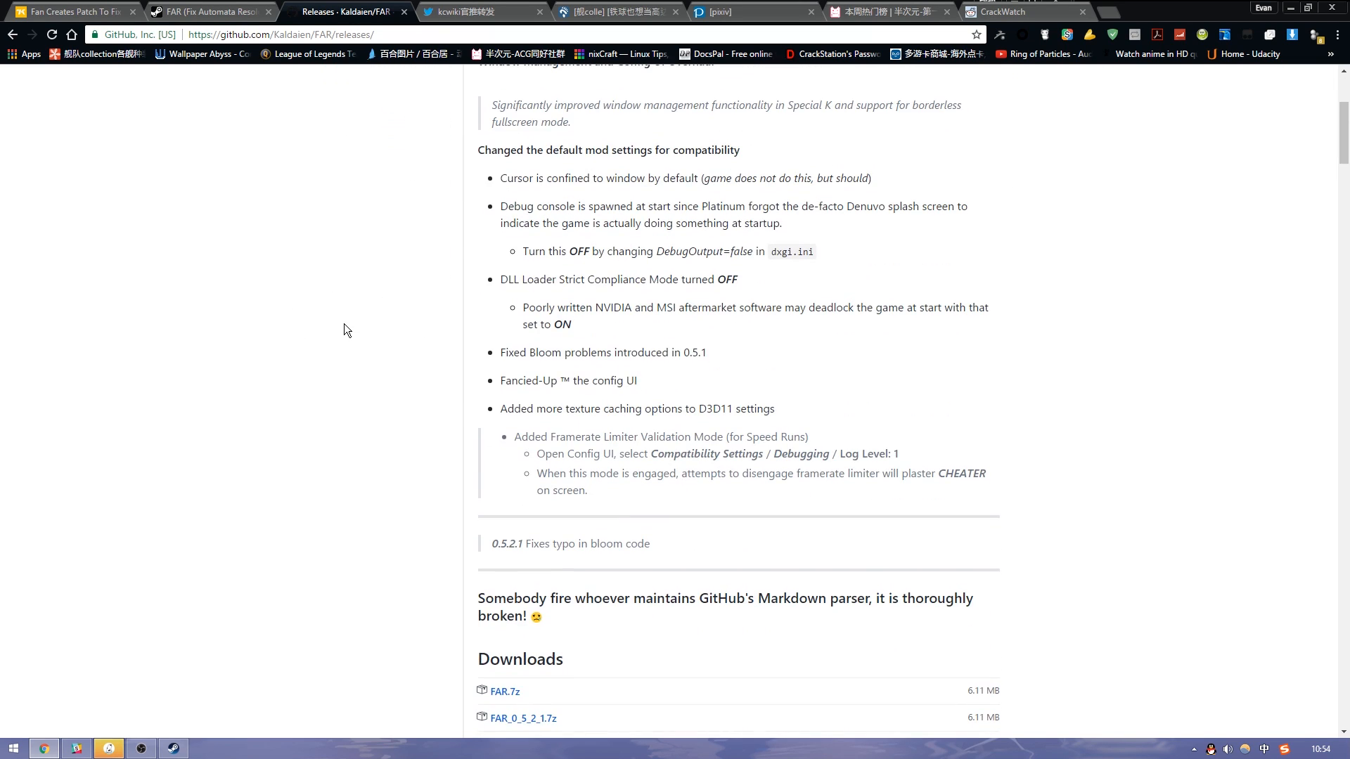
scroll(369, 341, "down", 3)
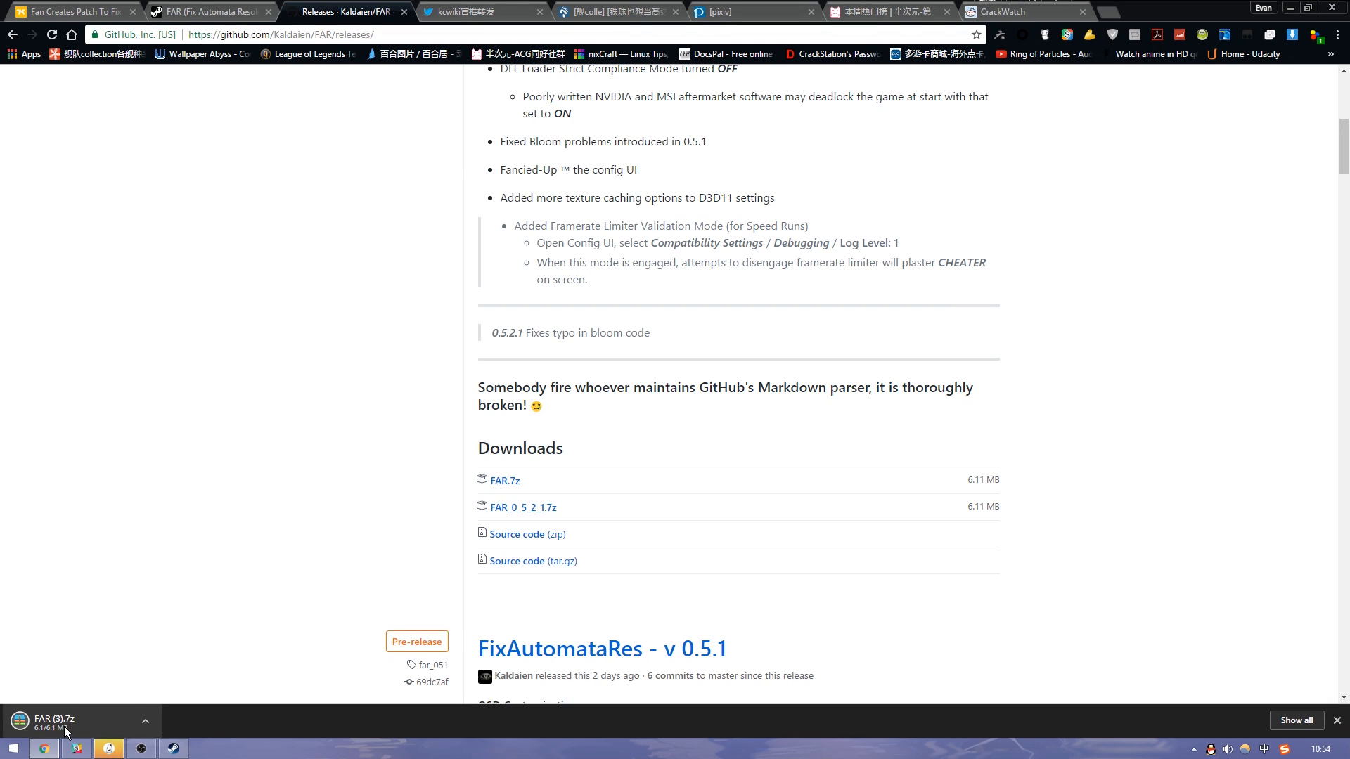
left_click(63, 728)
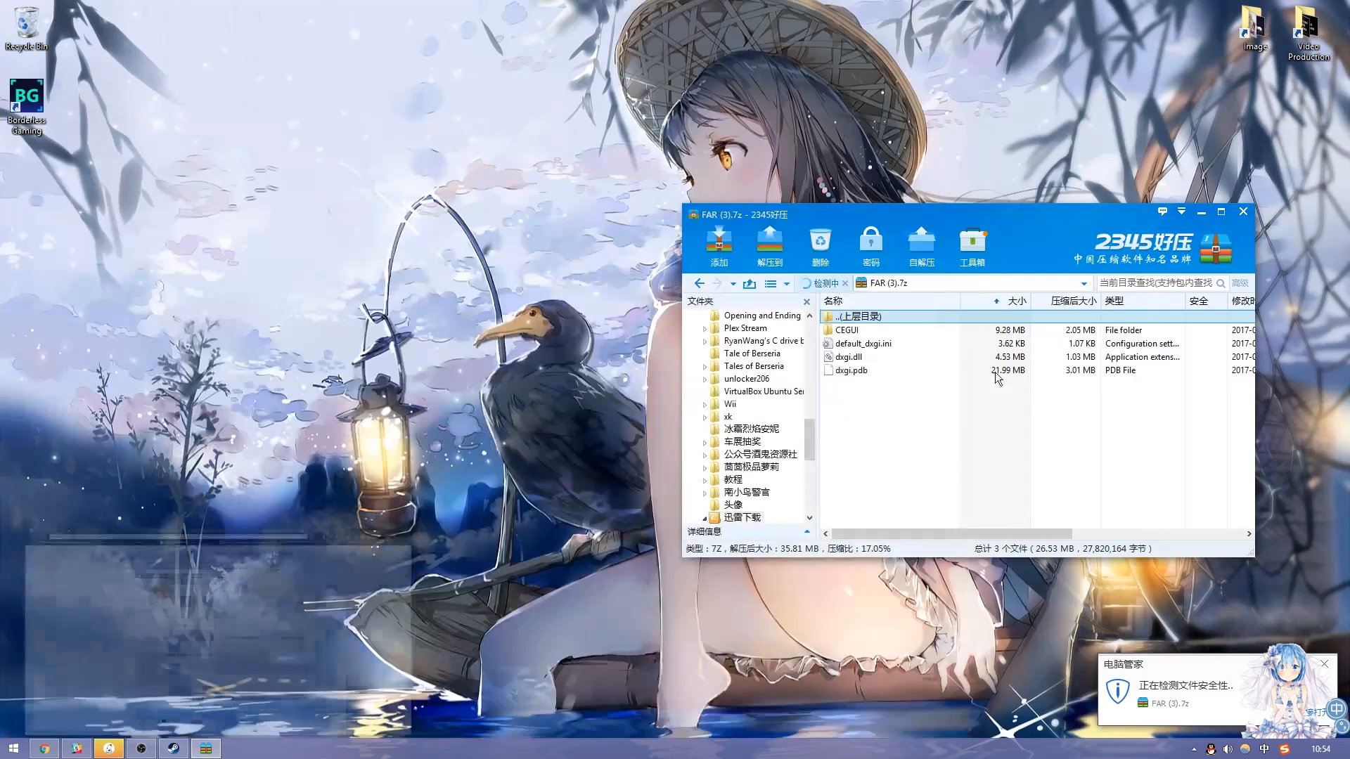
left_click_drag(994, 408, 912, 314)
left_click_drag(949, 429, 896, 336)
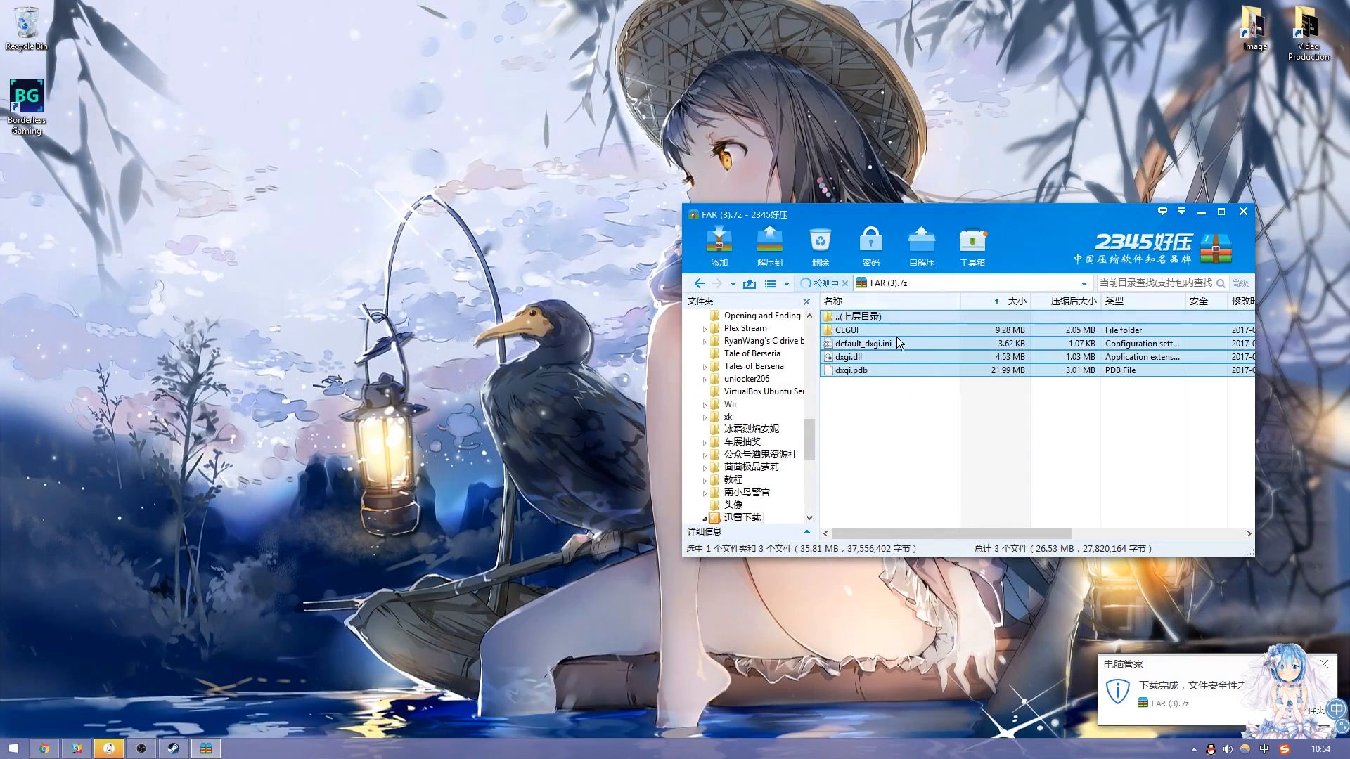
left_click(935, 441)
left_click_drag(934, 442, 900, 329)
left_click(913, 433)
- Switch to Steam and open the properties of NieR:Automata, clearing the main Steam window away
key("super")
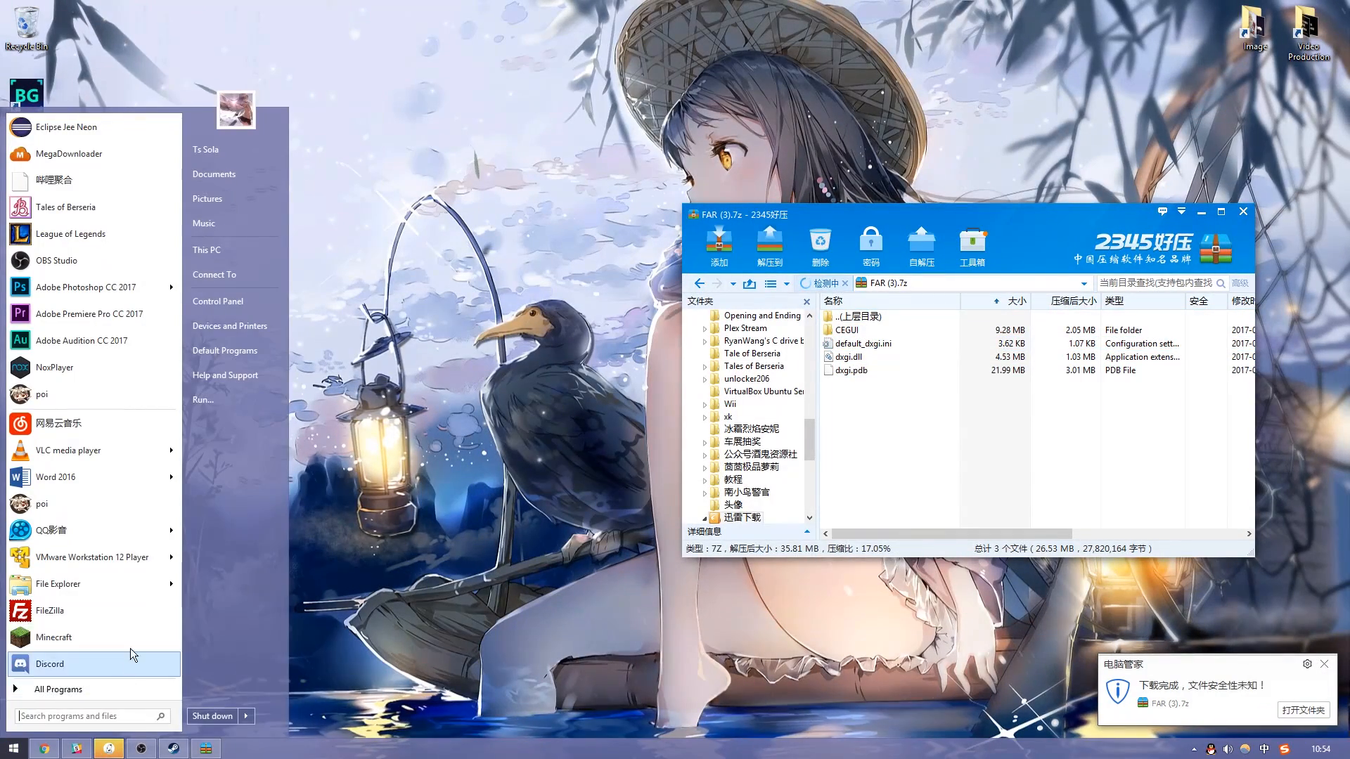
left_click(173, 749)
right_click(61, 100)
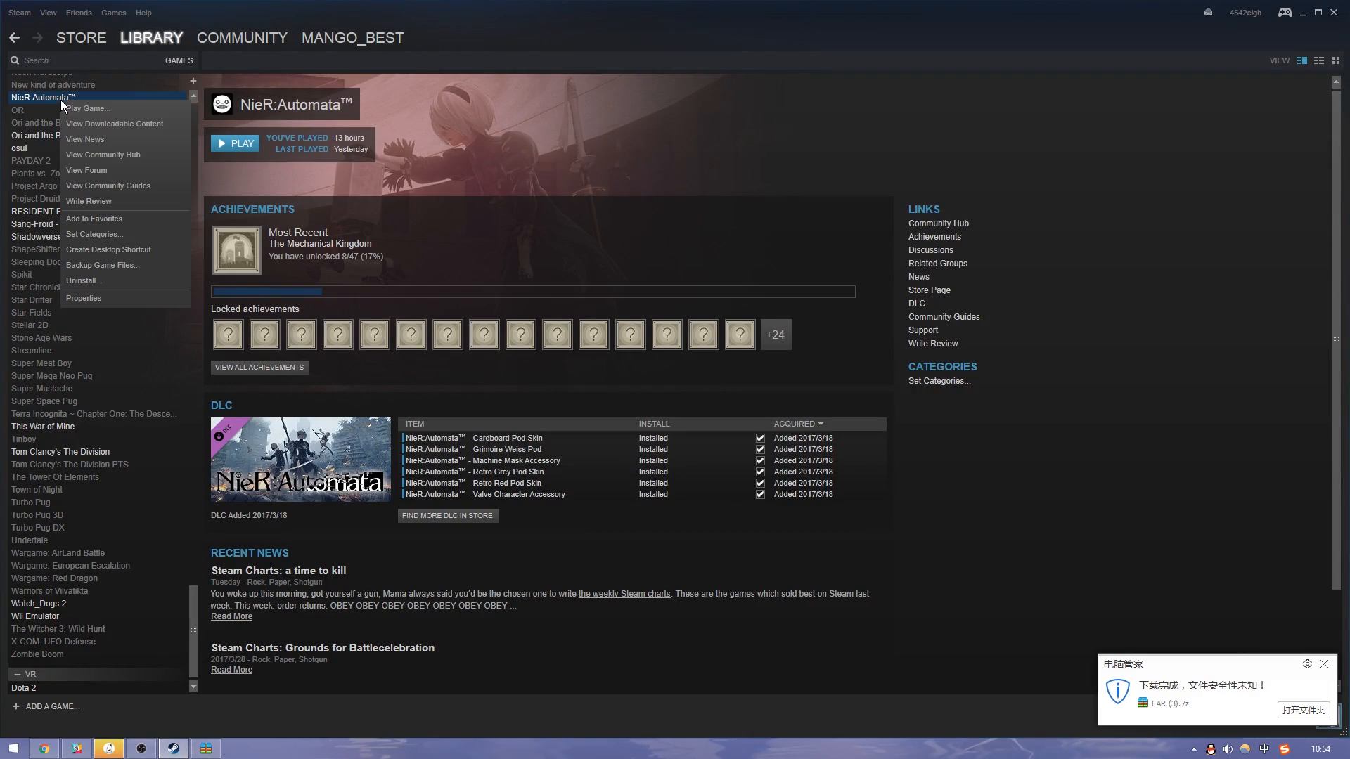
left_click(99, 298)
left_click(1300, 13)
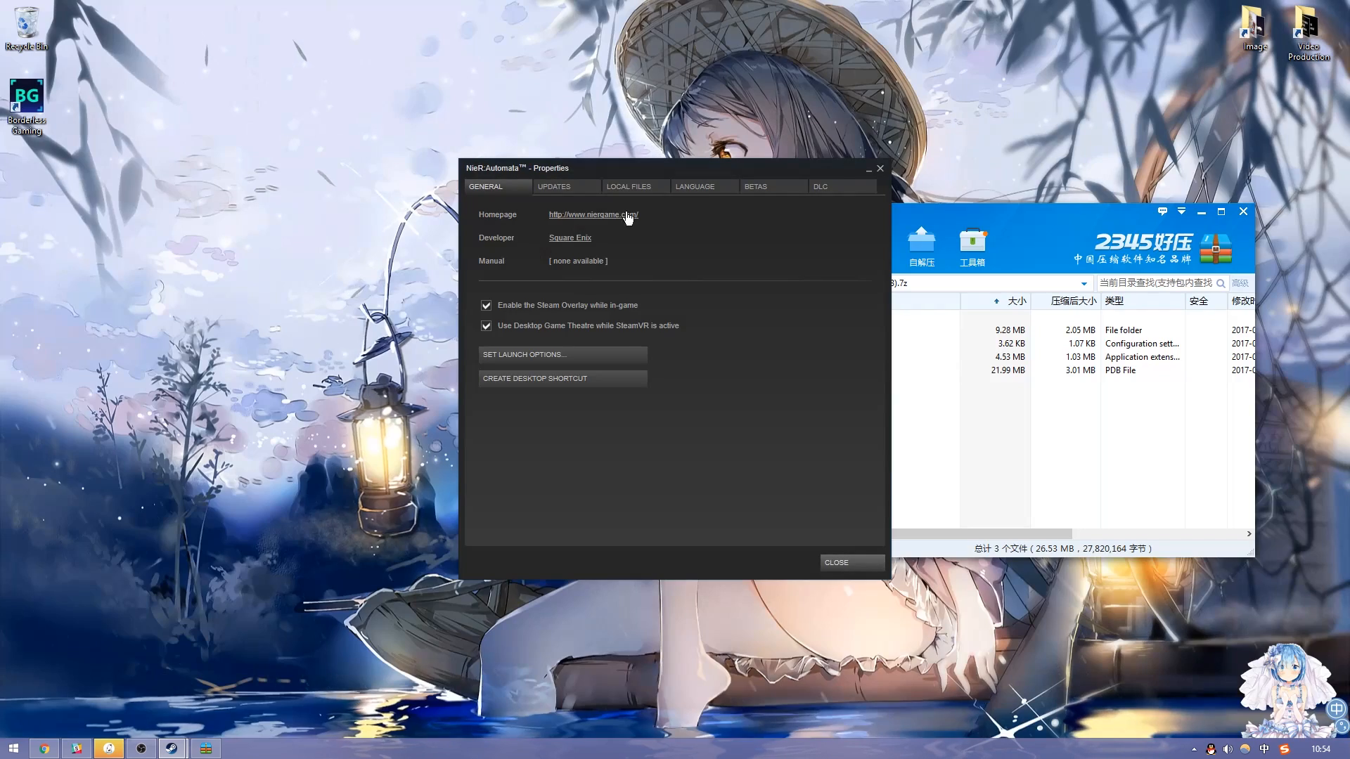
- Browse the game's local files from its properties and arrange the NieRAutomata folder window beside the archive window
left_click(554, 186)
left_click(628, 187)
left_click_drag(656, 171, 508, 168)
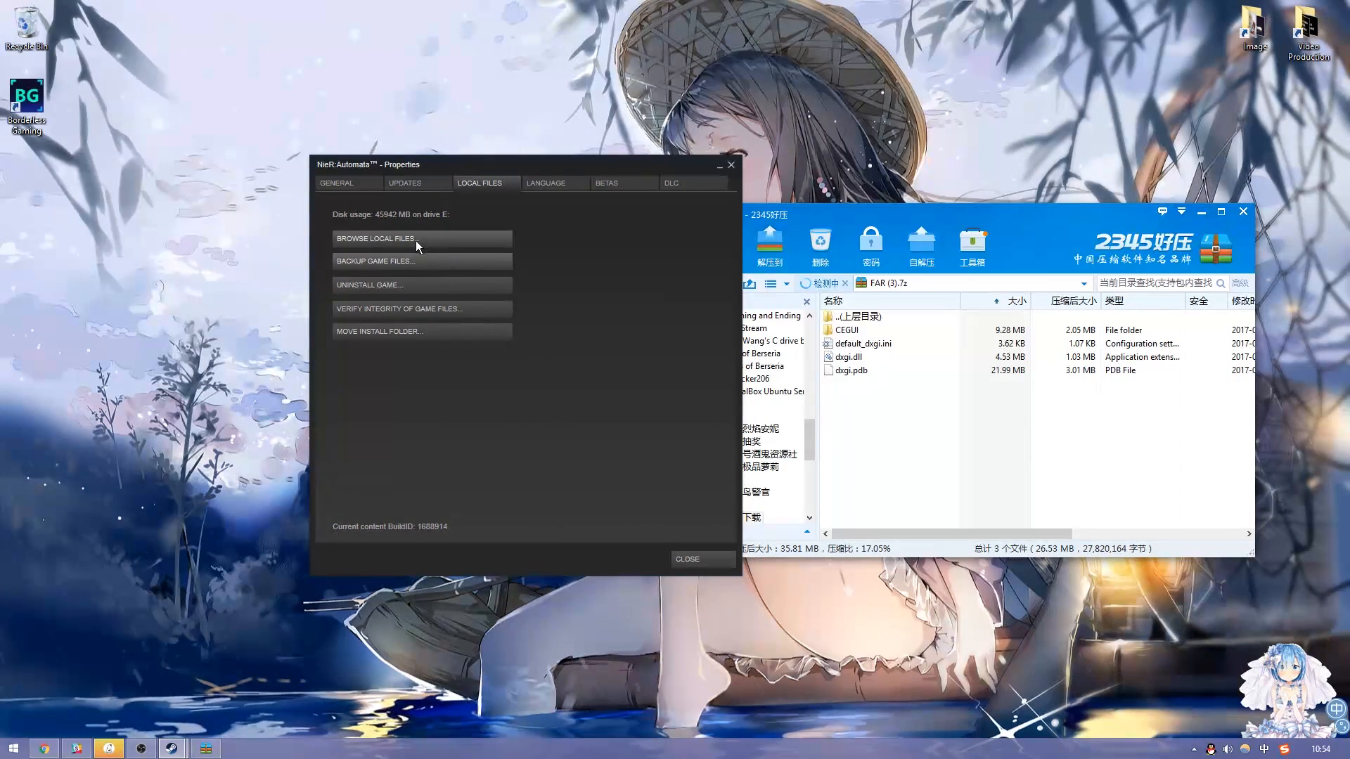
left_click(416, 240)
left_click_drag(775, 2, 490, 183)
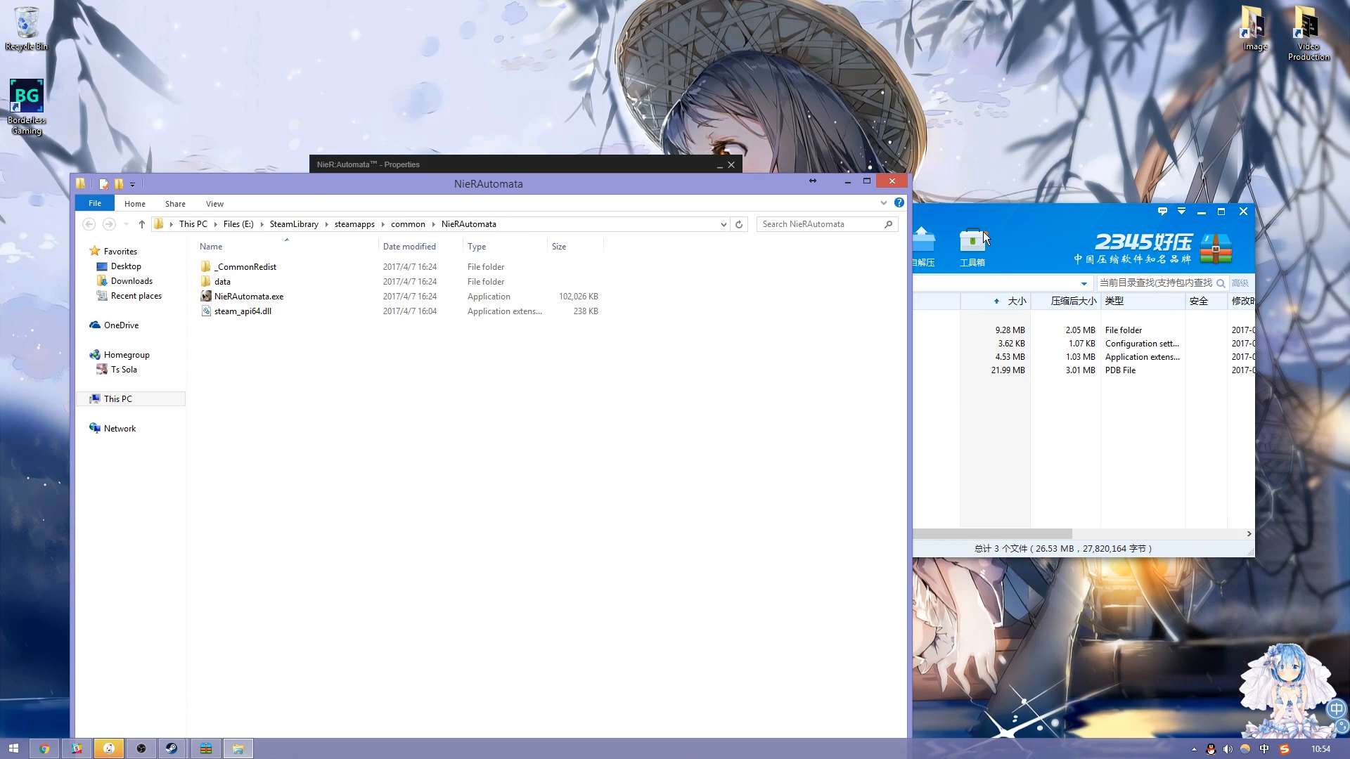
left_click_drag(1012, 215, 1160, 197)
- Examine the contents of the data and _CommonRedist folders and return to the NieRAutomata folder
left_click(632, 291)
left_click(298, 280)
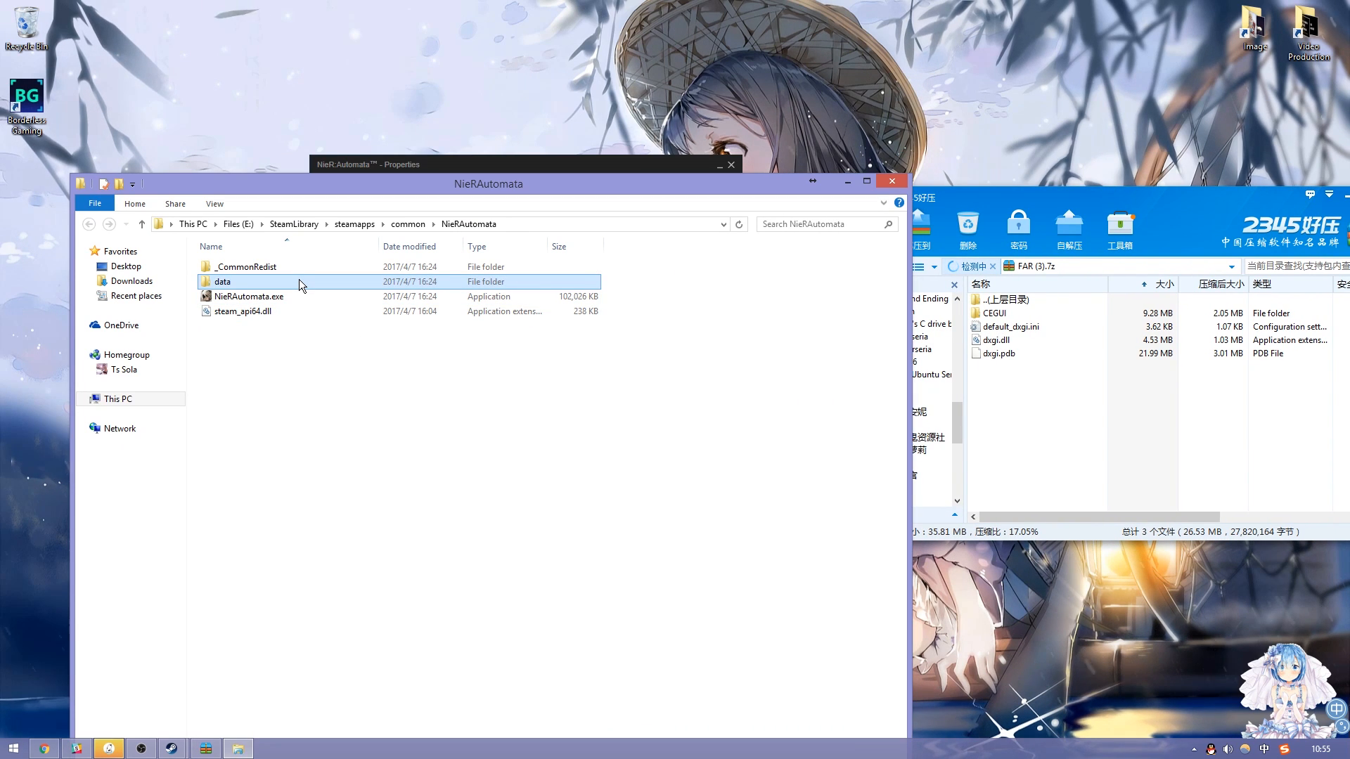
double_click(293, 283)
key("BackSpace")
double_click(267, 267)
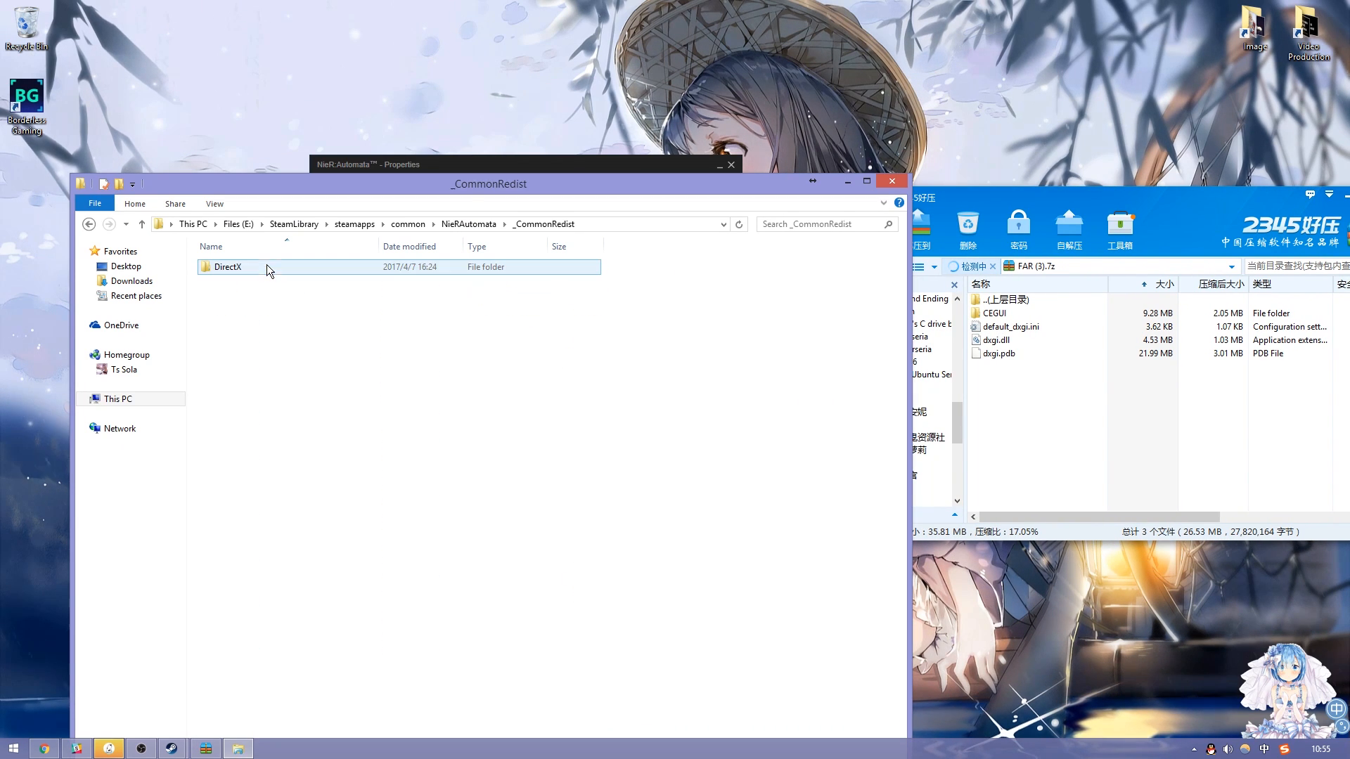
key("BackSpace")
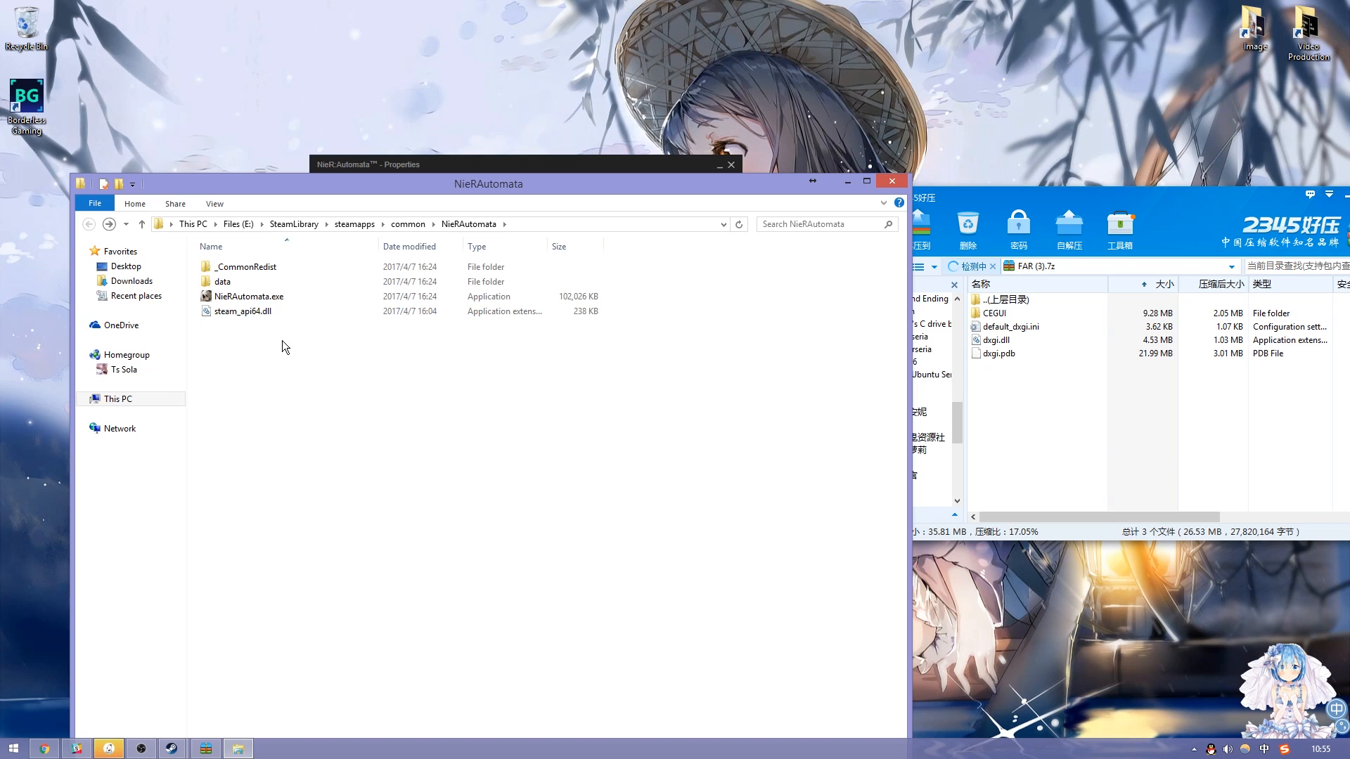
left_click_drag(438, 402, 340, 257)
left_click(466, 404)
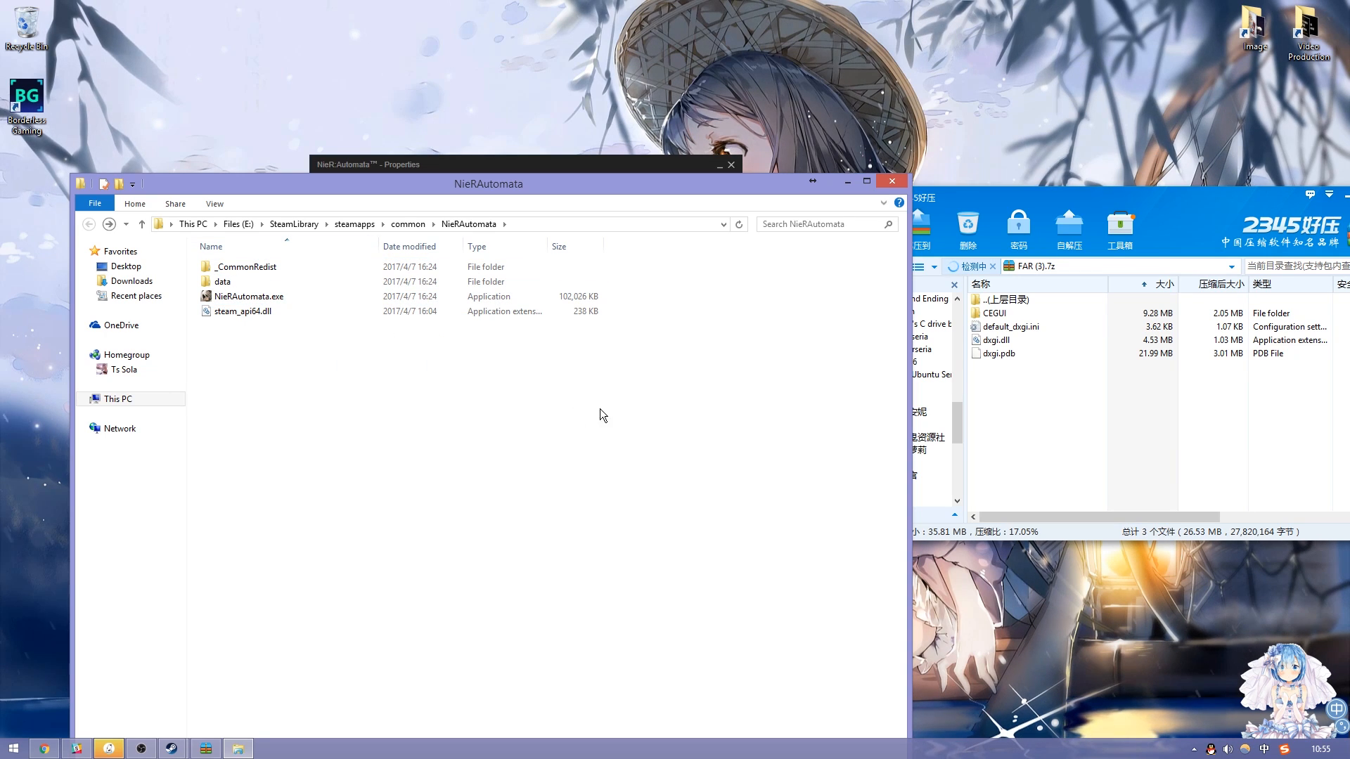
- Extract CEGUI, default_dxgi.ini, dxgi.dll and dxgi.pdb from the FAR archive into the NieRAutomata folder
left_click(1153, 437)
left_click_drag(1153, 437, 390, 420)
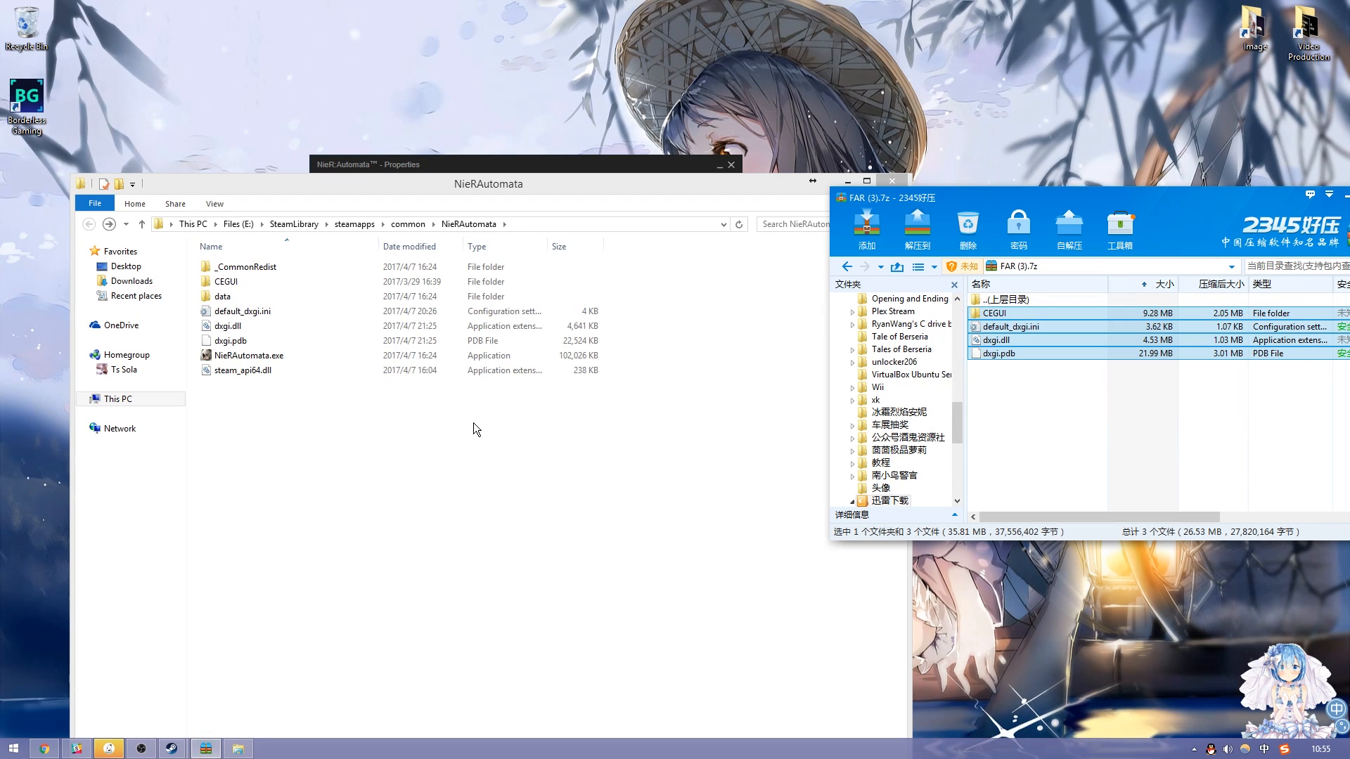
left_click(571, 457)
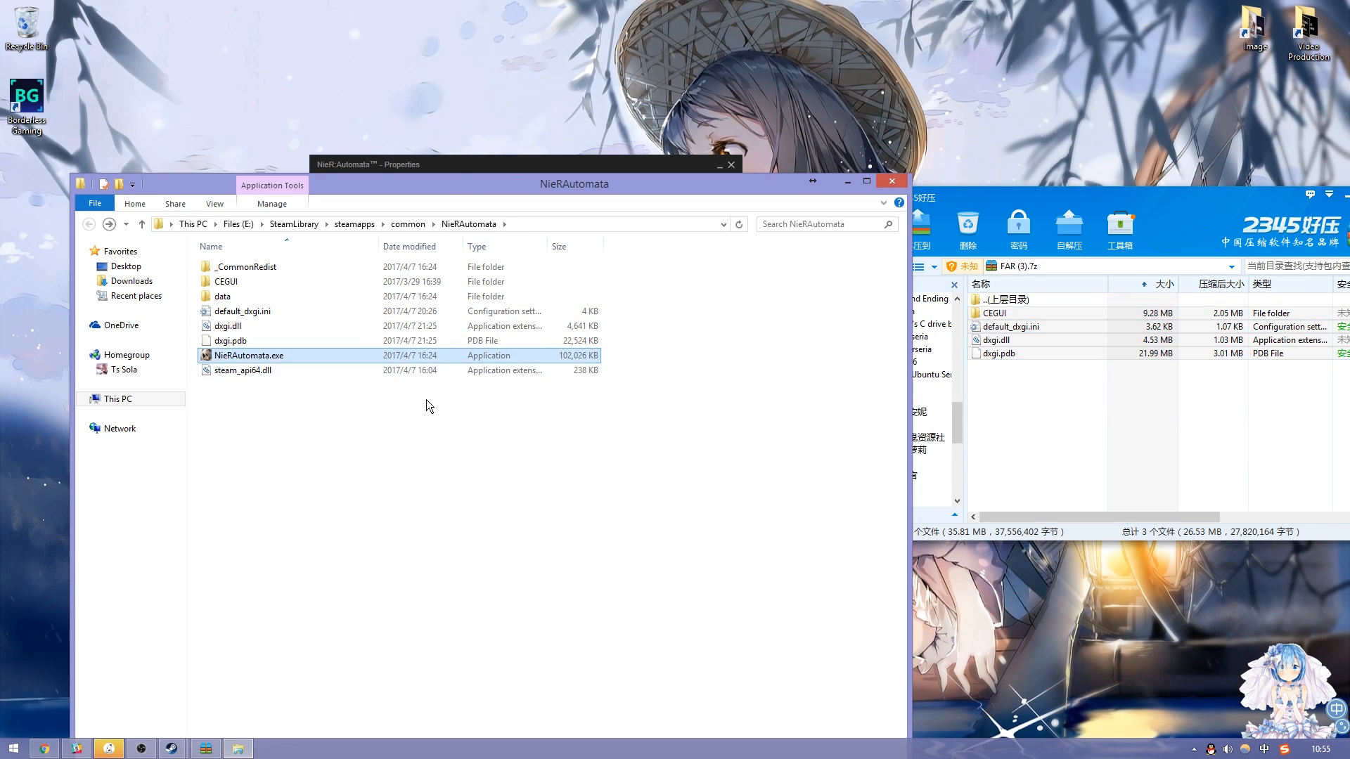
- Launch NieRAutomata.exe and minimise the FAR archive window
left_click(295, 357)
left_click_drag(1220, 207, 988, 221)
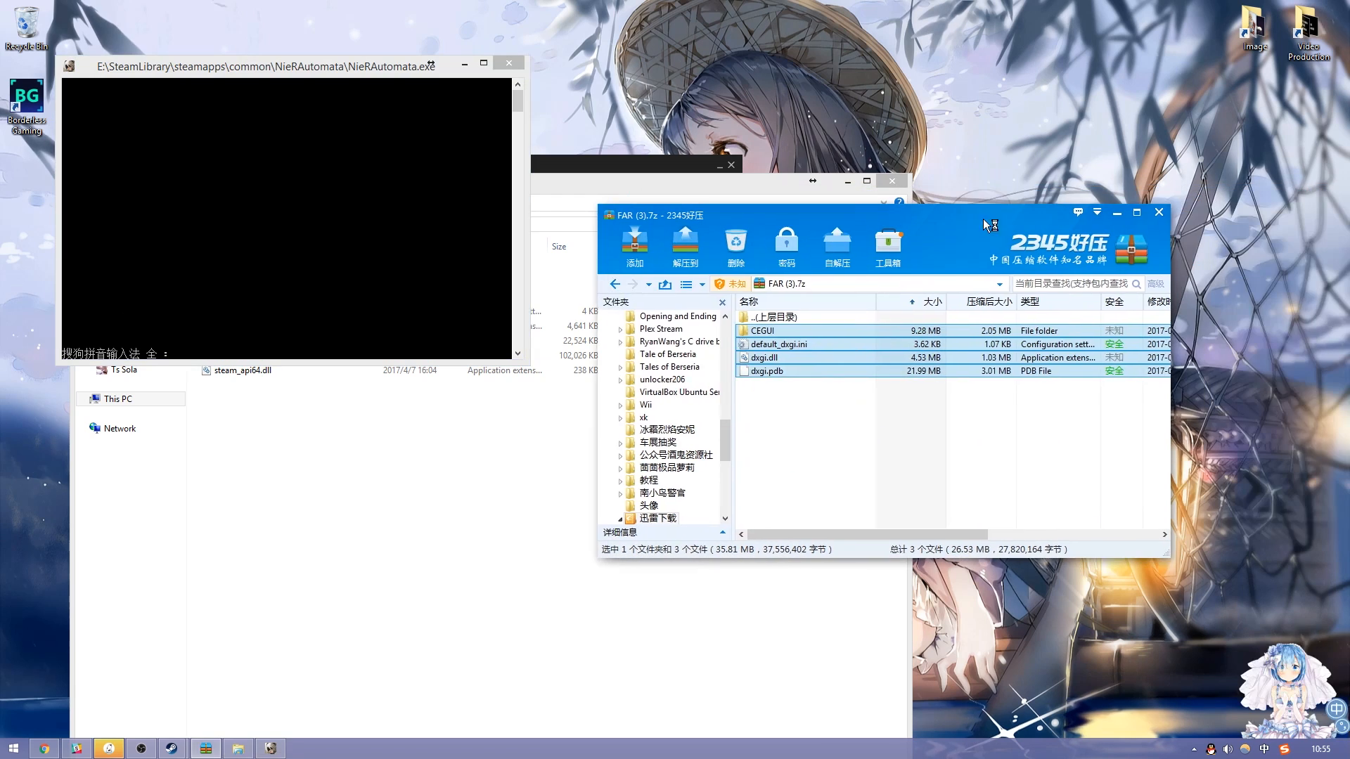
left_click(1117, 213)
- Install the offered Special K software update automatically, with Keep Downloaded Files enabled and Backup Existing Files disabled
left_click(661, 372)
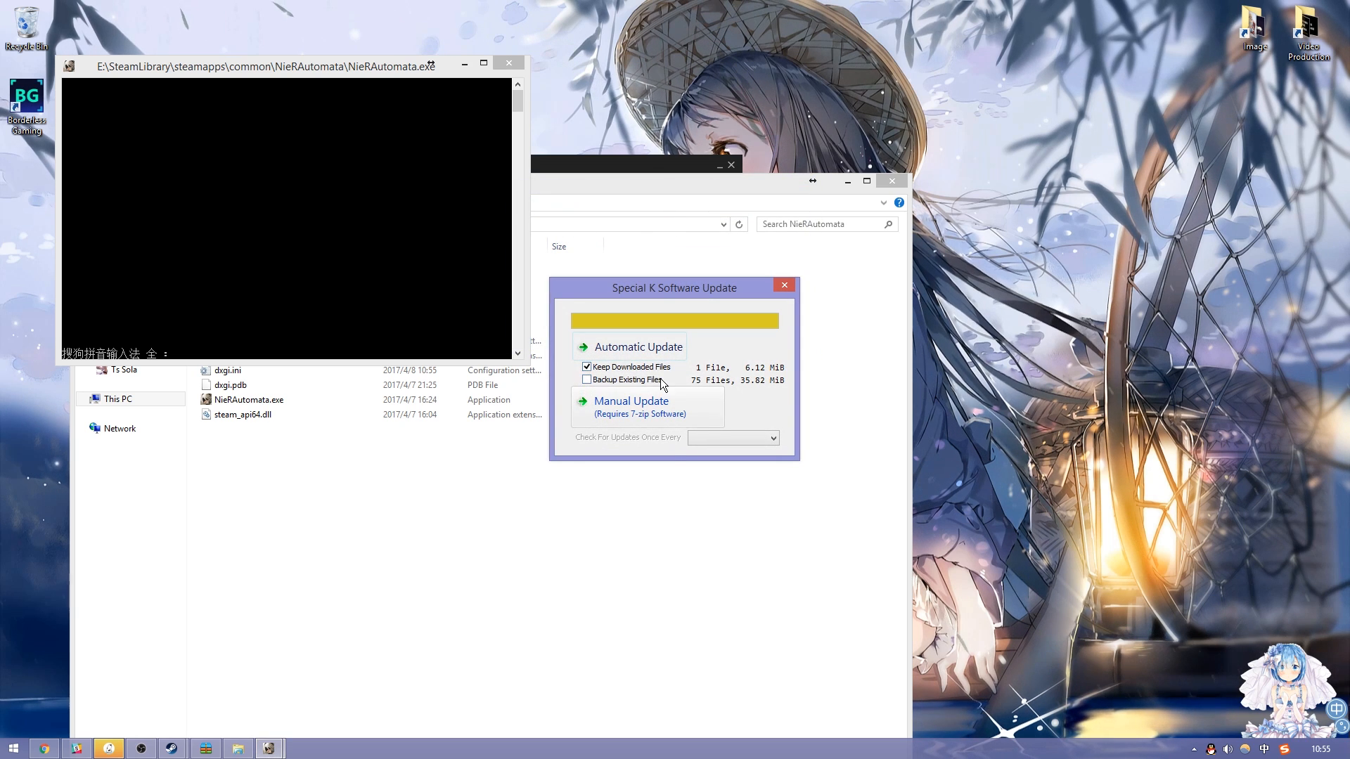
left_click(660, 352)
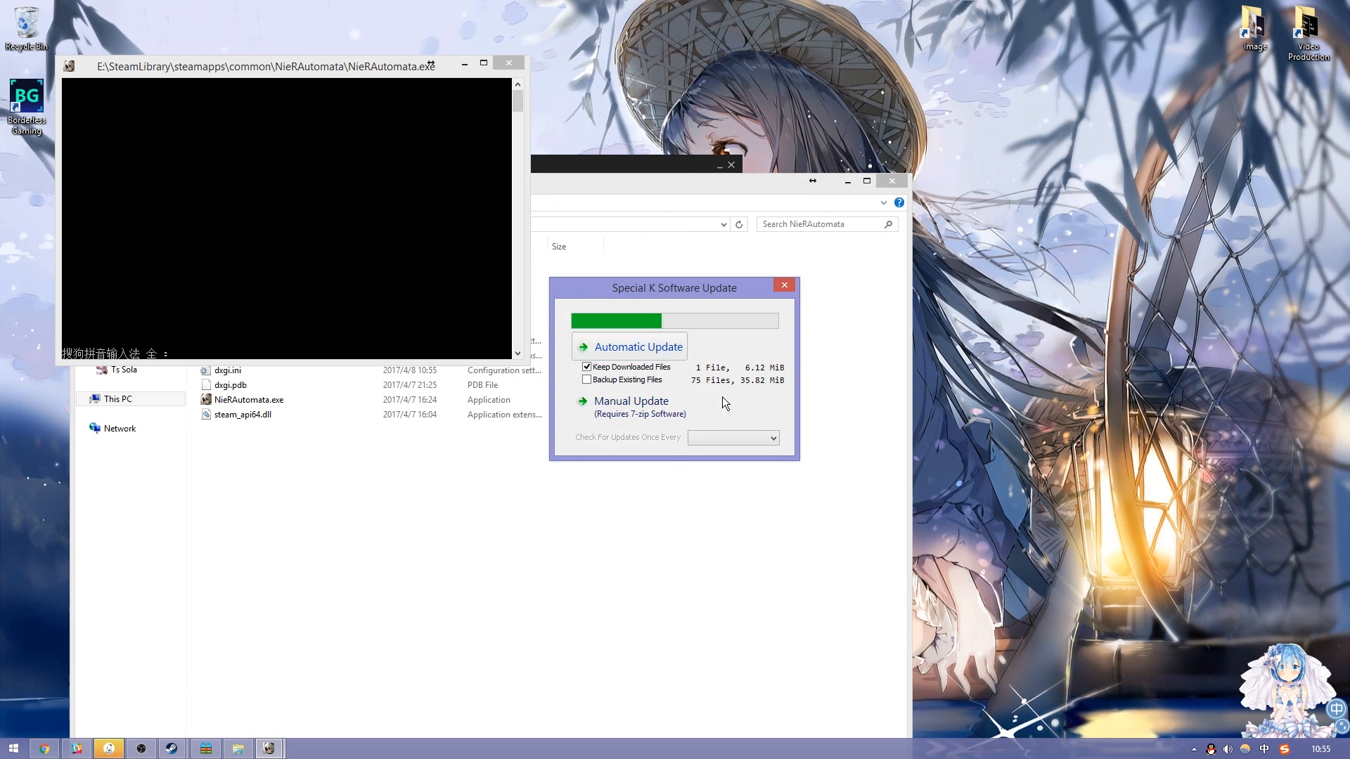
left_click(668, 380)
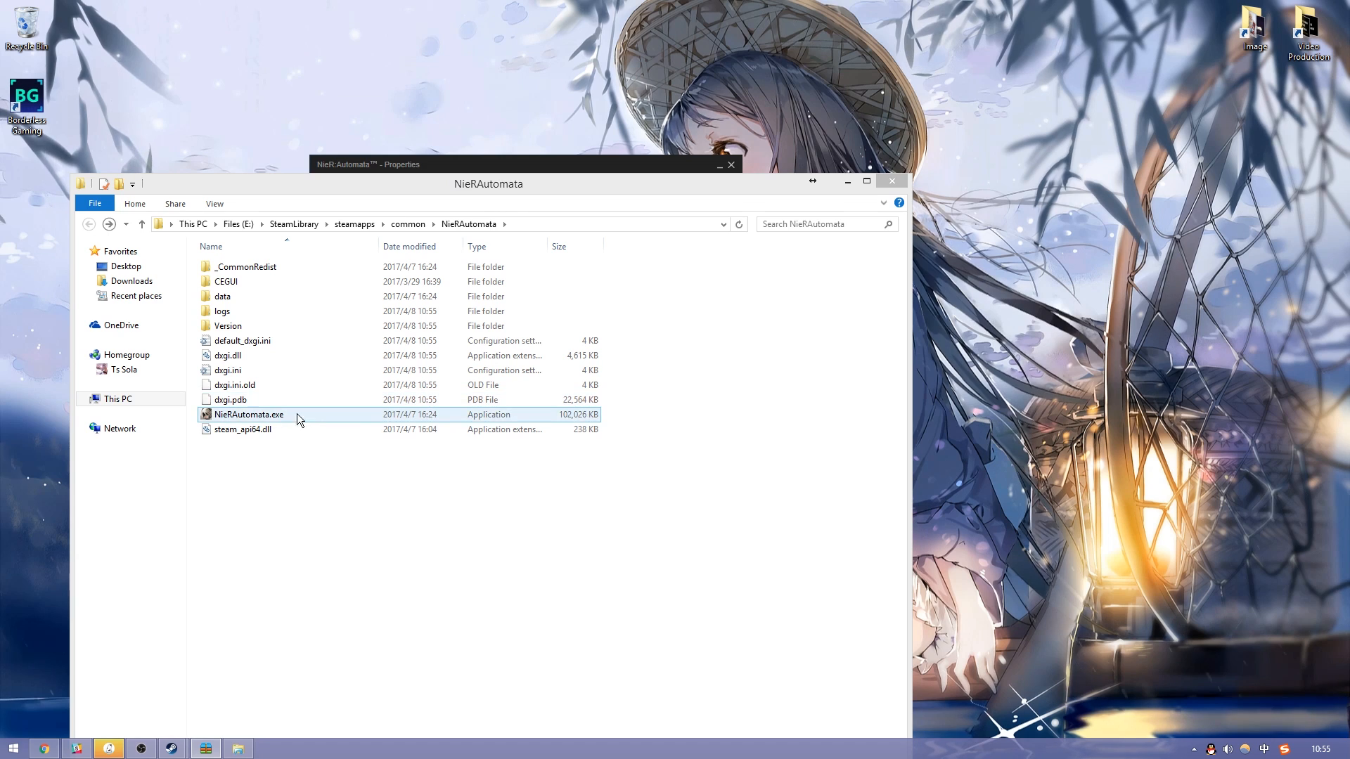
- Launch NieRAutomata.exe again and tidy away the game's Steam properties window
double_click(275, 418)
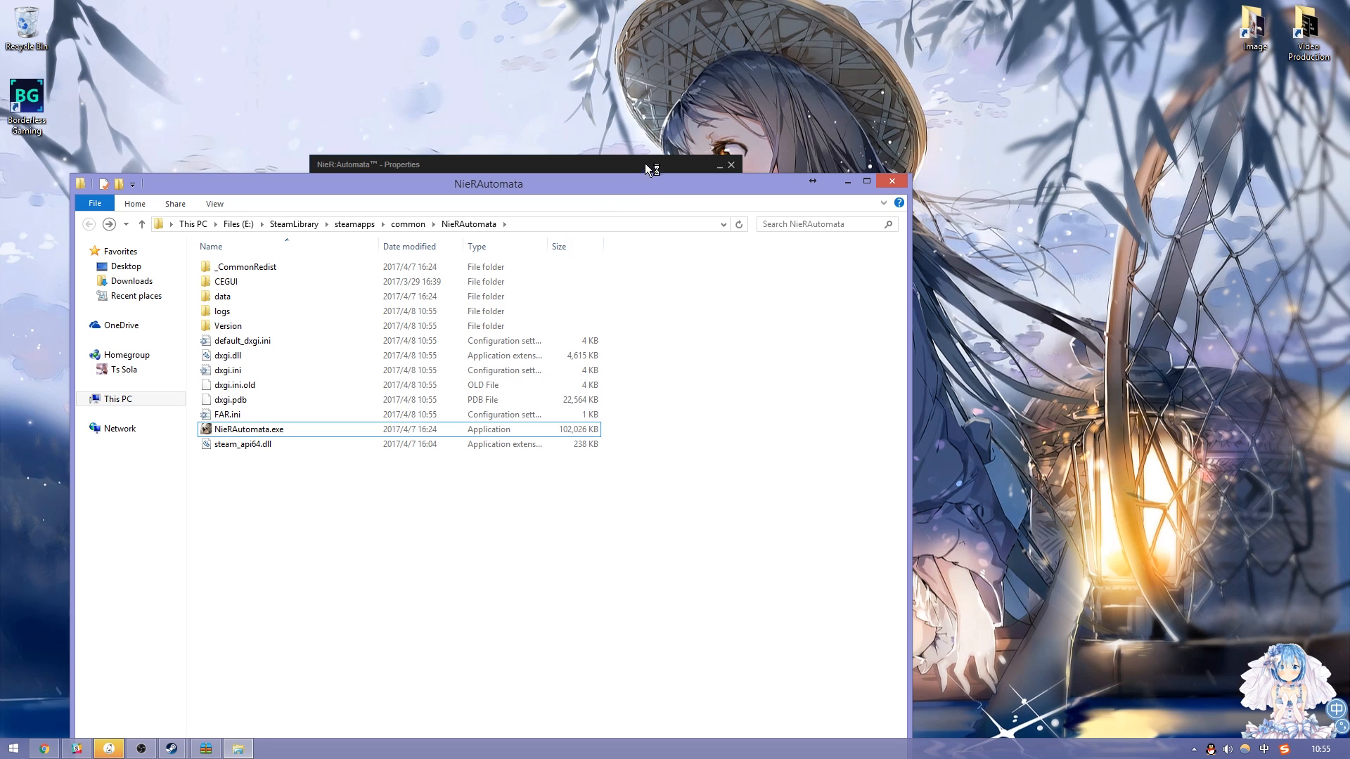
left_click(719, 166)
left_click_drag(744, 184, 828, 138)
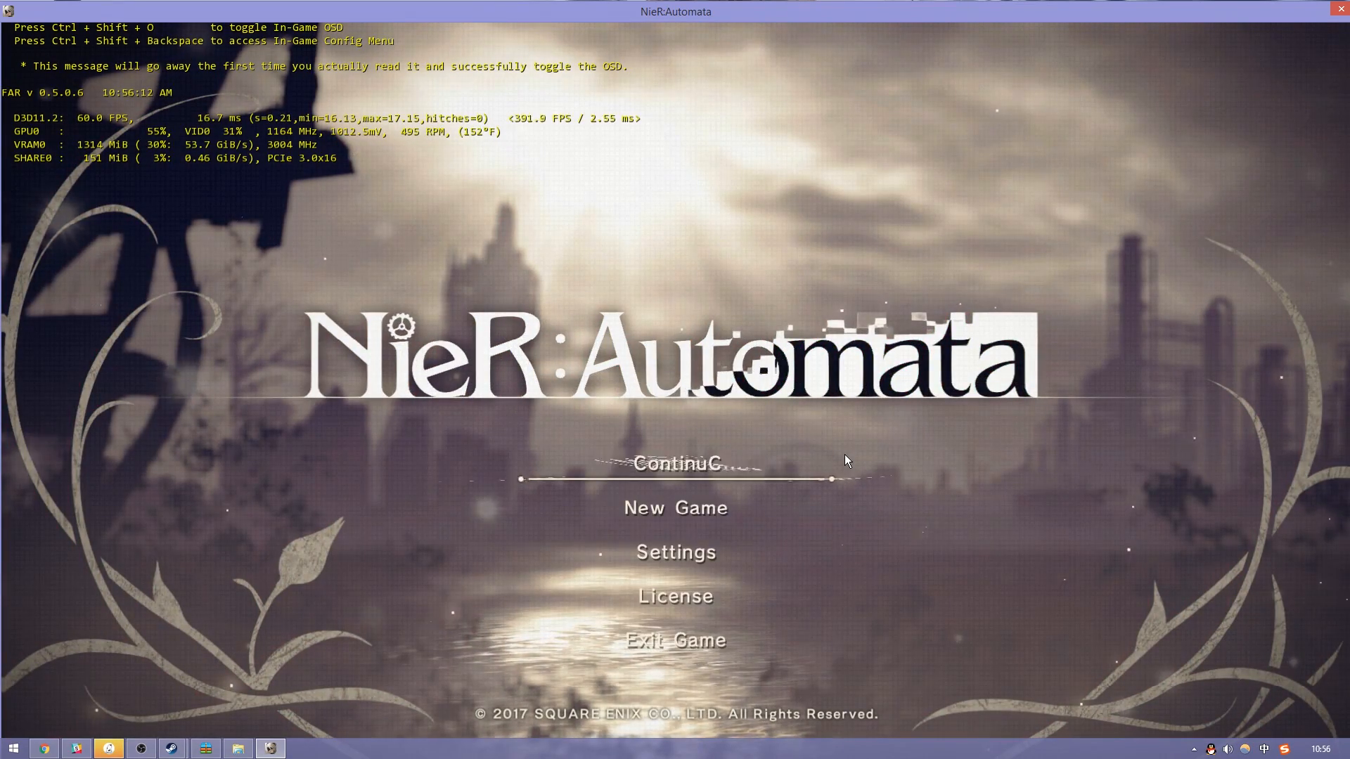
- Open the Screen settings from the game's title menu and go to the Screen Mode option
key("s")
key("s")
key("Return")
key("s")
key("s")
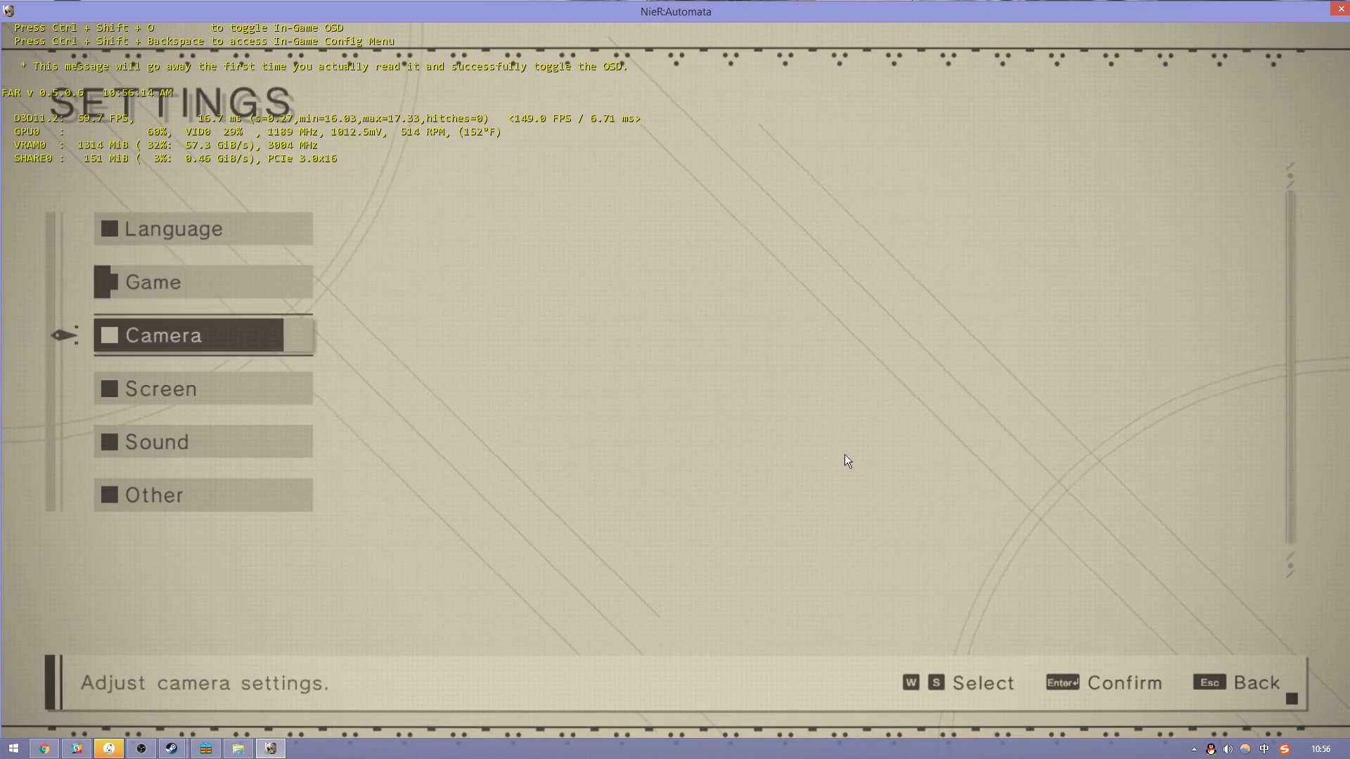
key("s")
key("Return")
key("s")
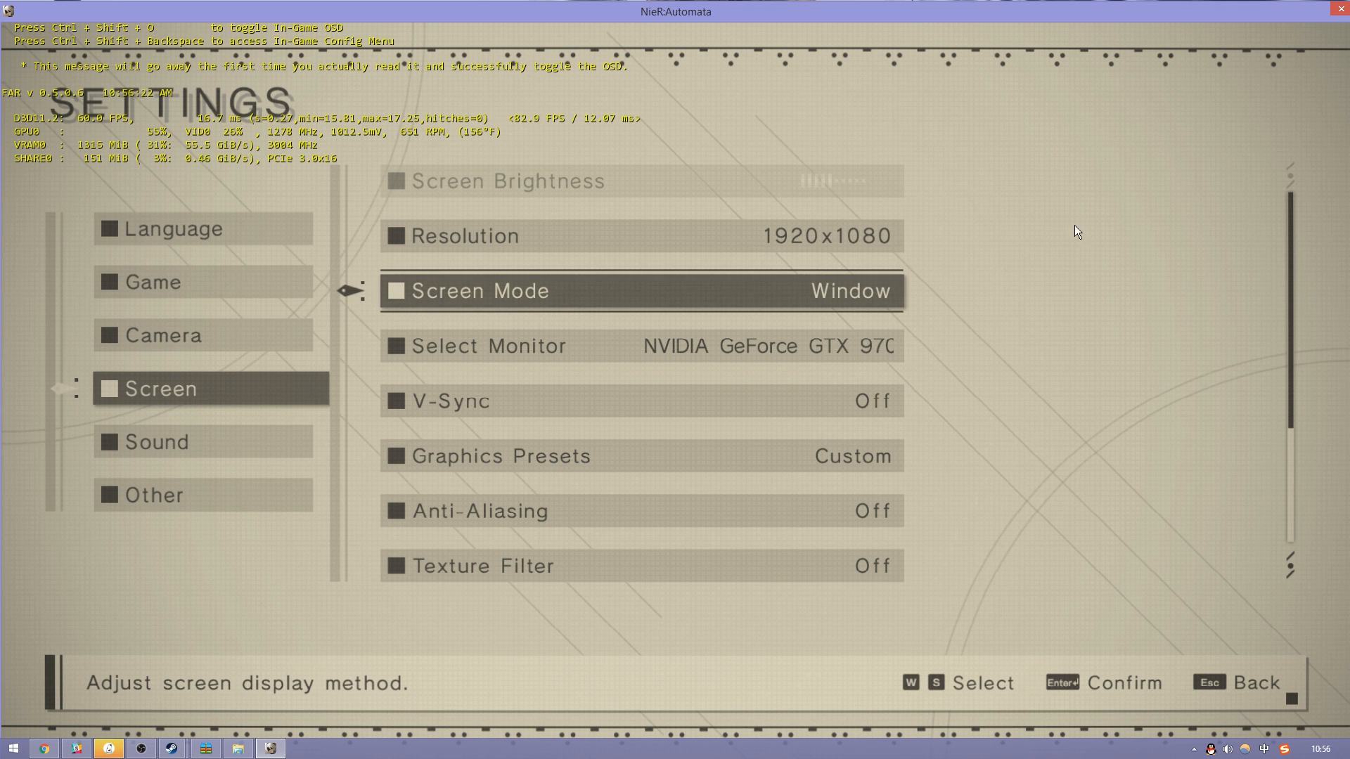
- Move the game window aside to reach the desktop, start Borderless Gaming and minimise the game folder window
left_click_drag(980, 12, 1349, 66)
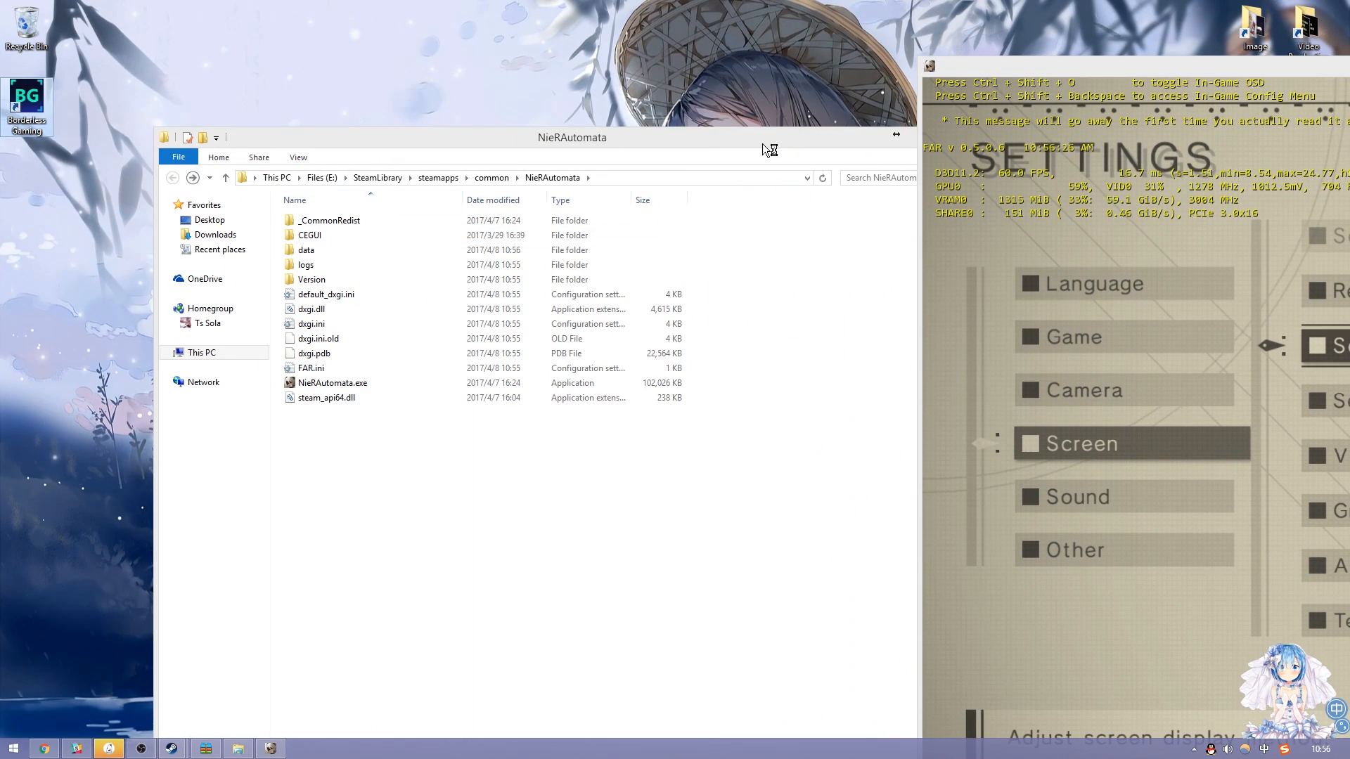
left_click_drag(864, 138, 755, 144)
left_click(821, 141)
left_click_drag(1076, 64, 1046, 66)
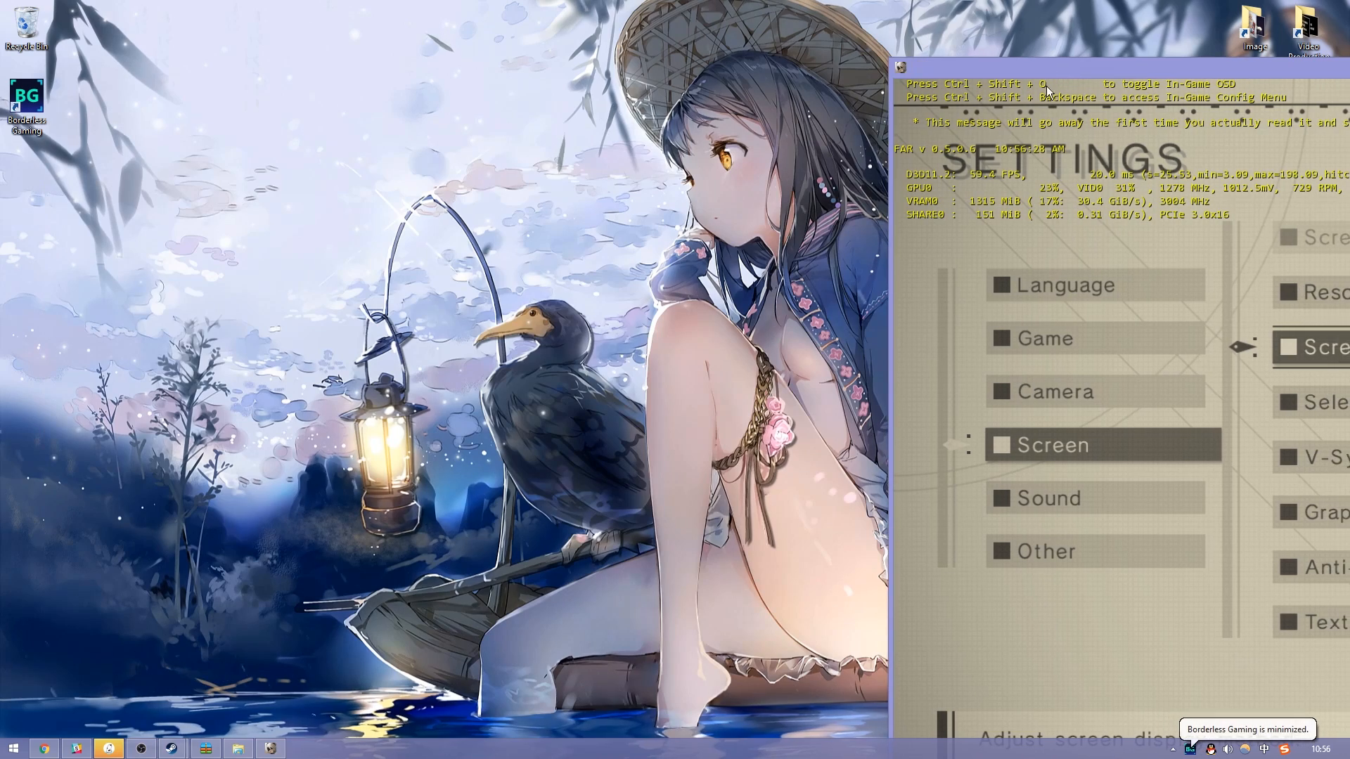
- Check the running Borderless Gaming instances and close the duplicate one
left_click(1194, 749)
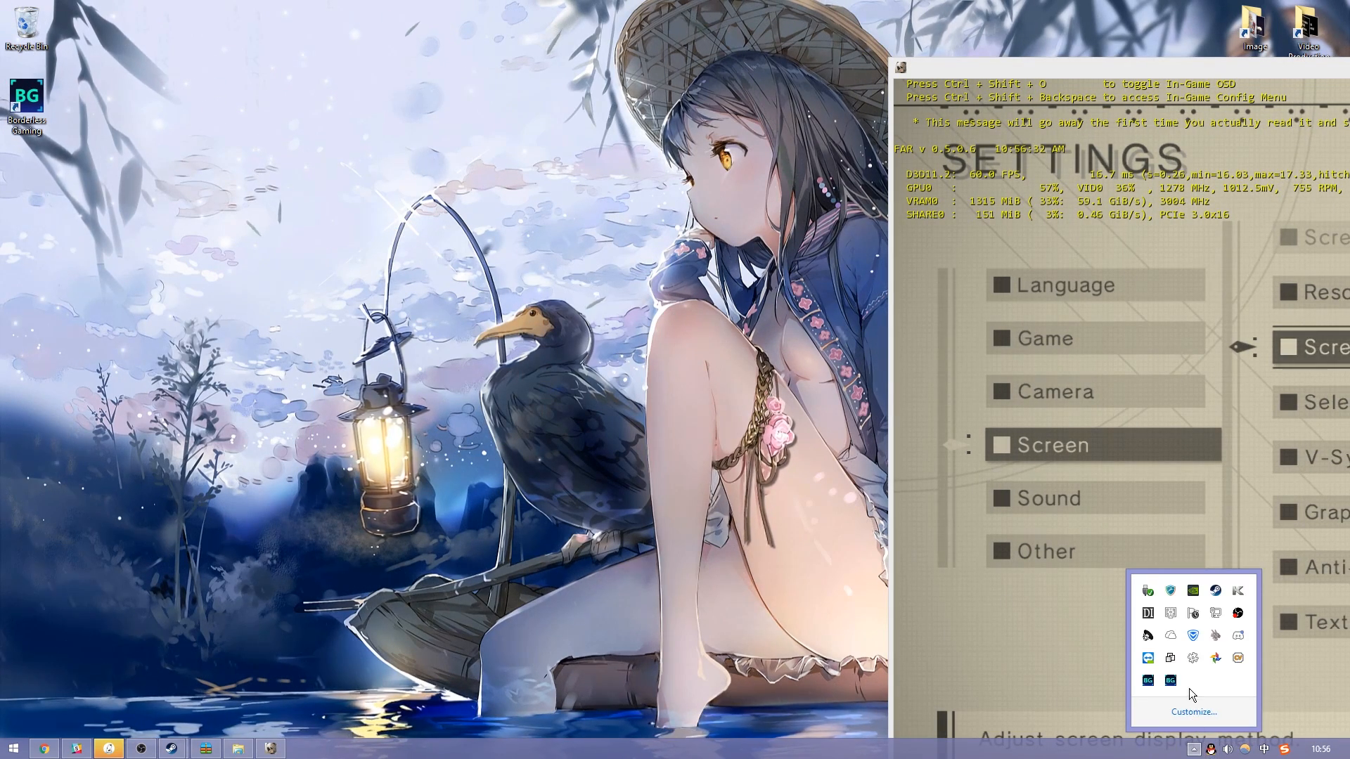
double_click(1171, 680)
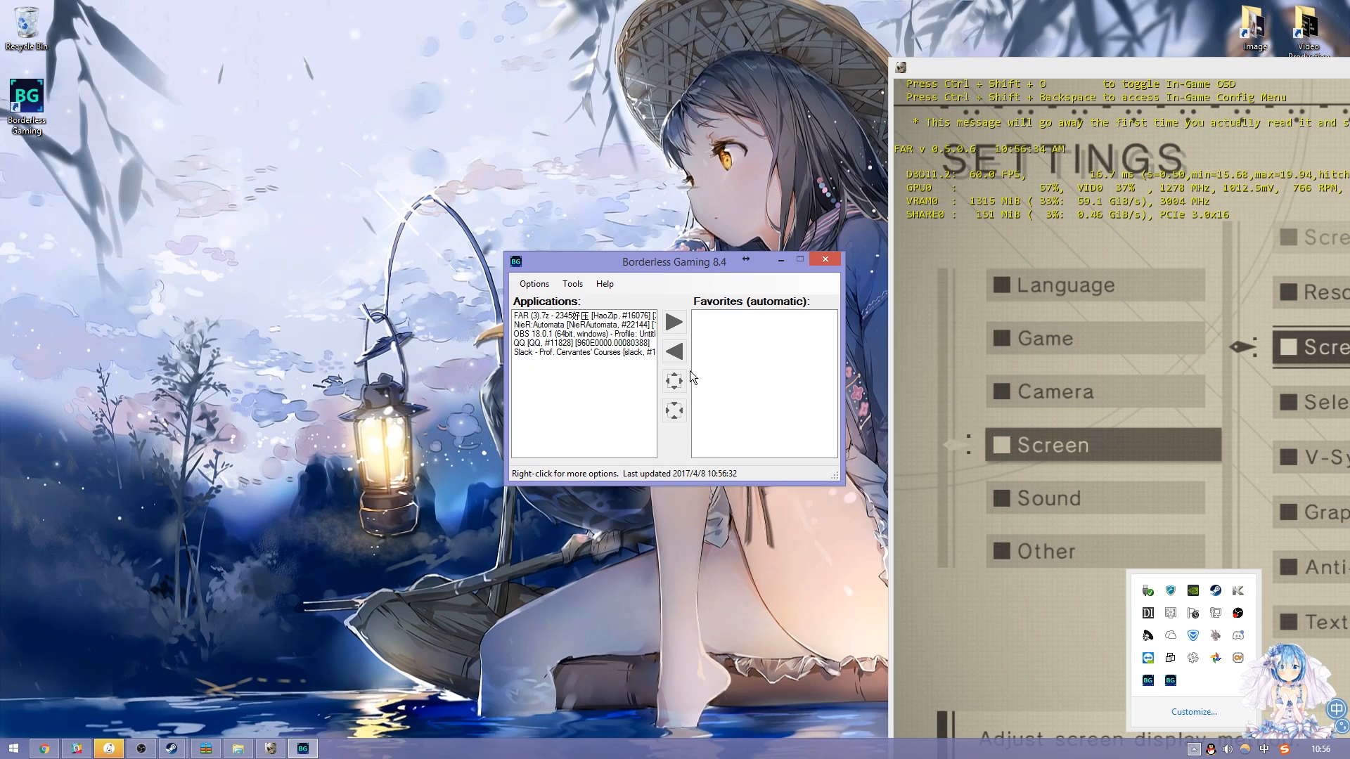
right_click(1170, 680)
left_click(1086, 662)
- Open the remaining Borderless Gaming instance and make the NieR:Automata window borderless
double_click(1148, 681)
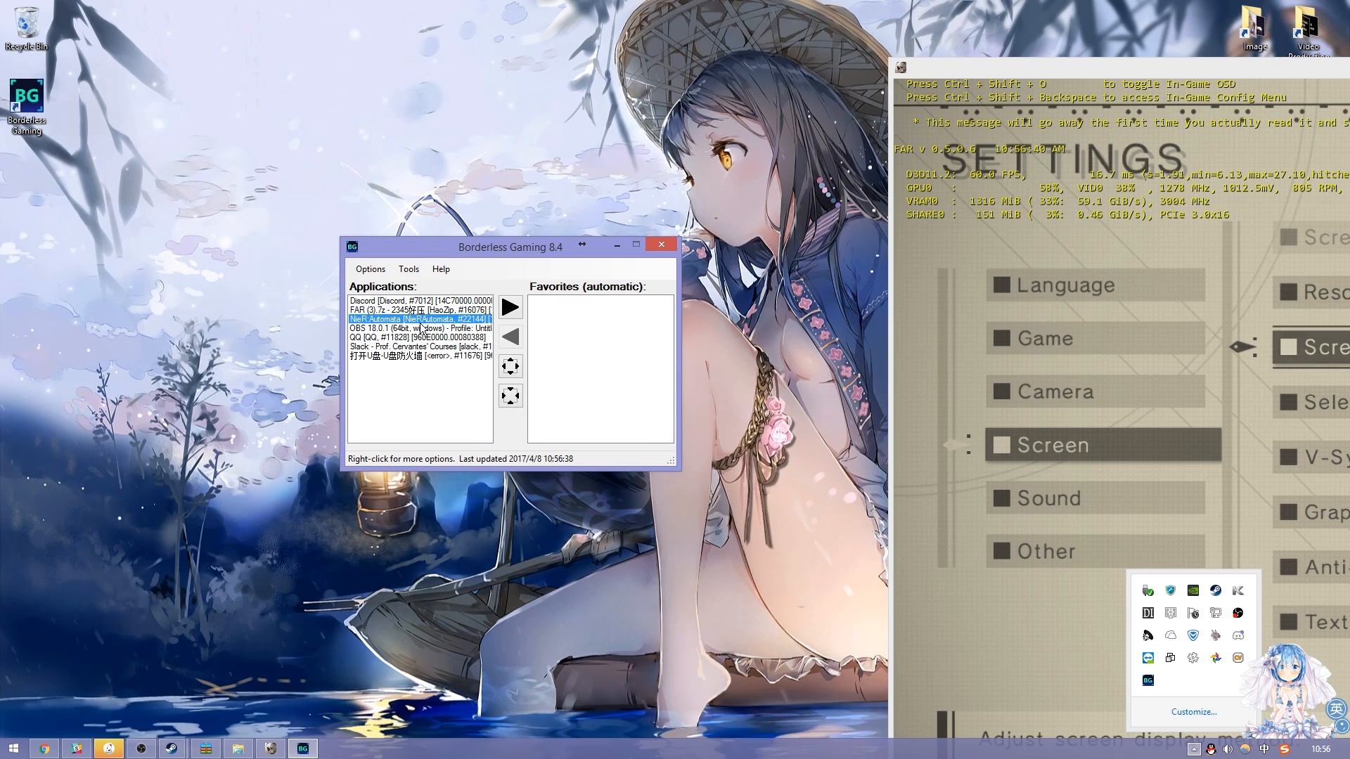
left_click(510, 366)
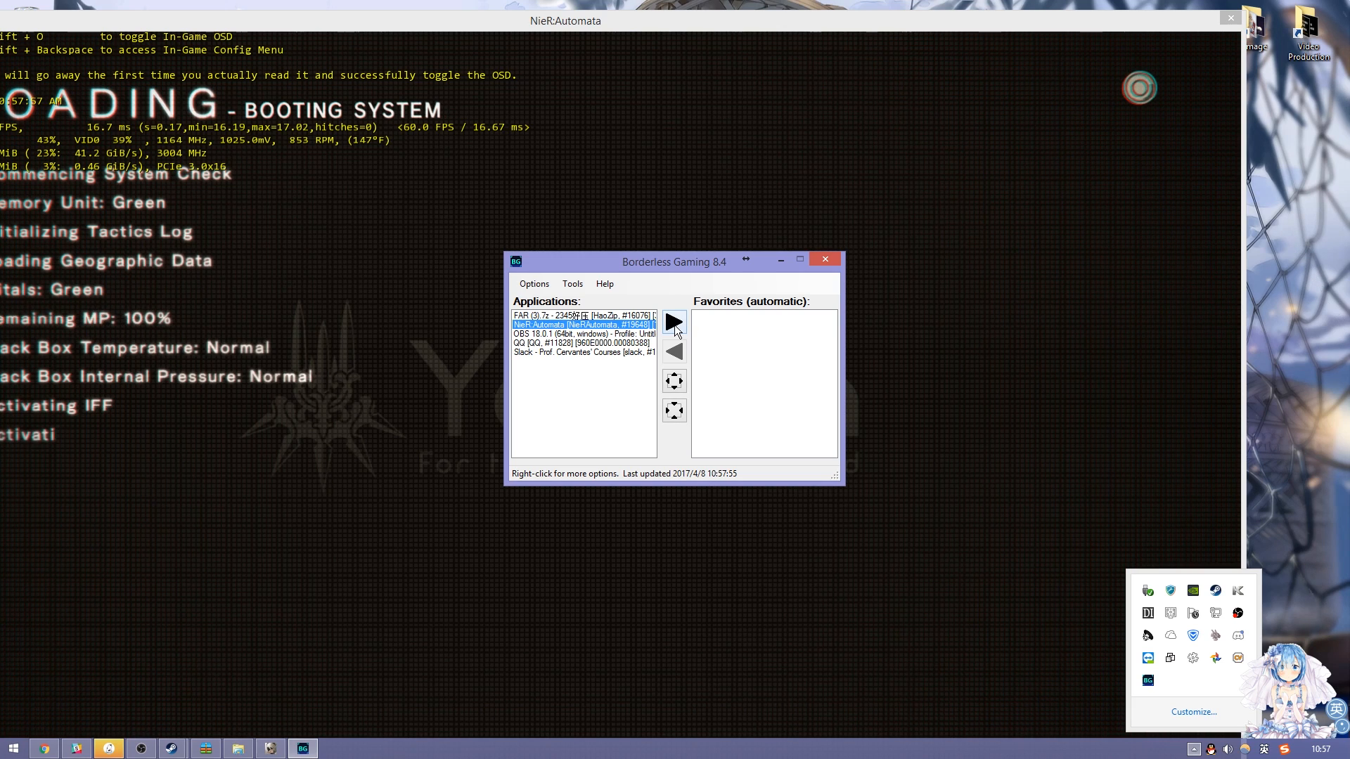
- Add NieR:Automata to the Borderless Gaming favorites, minimise that window and go on to the game's title menu
left_click(674, 323)
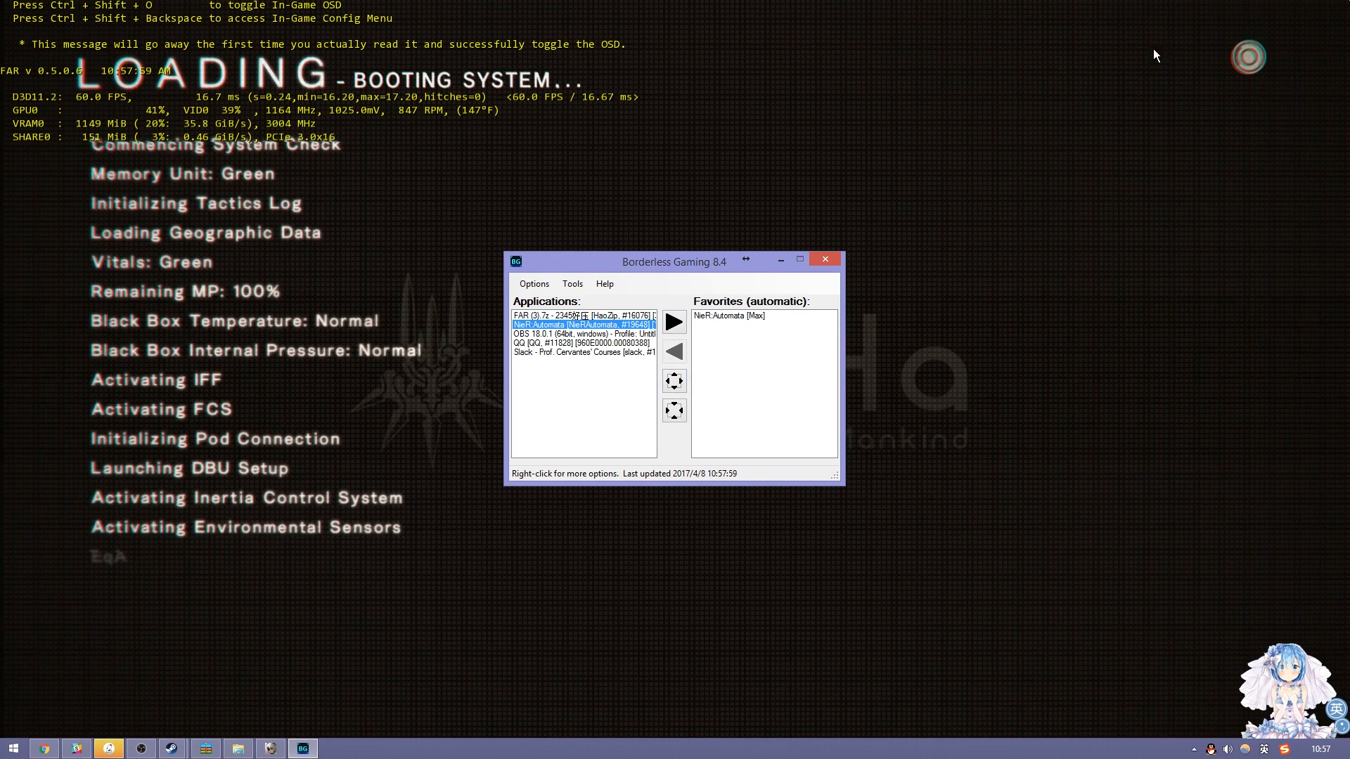
left_click(781, 260)
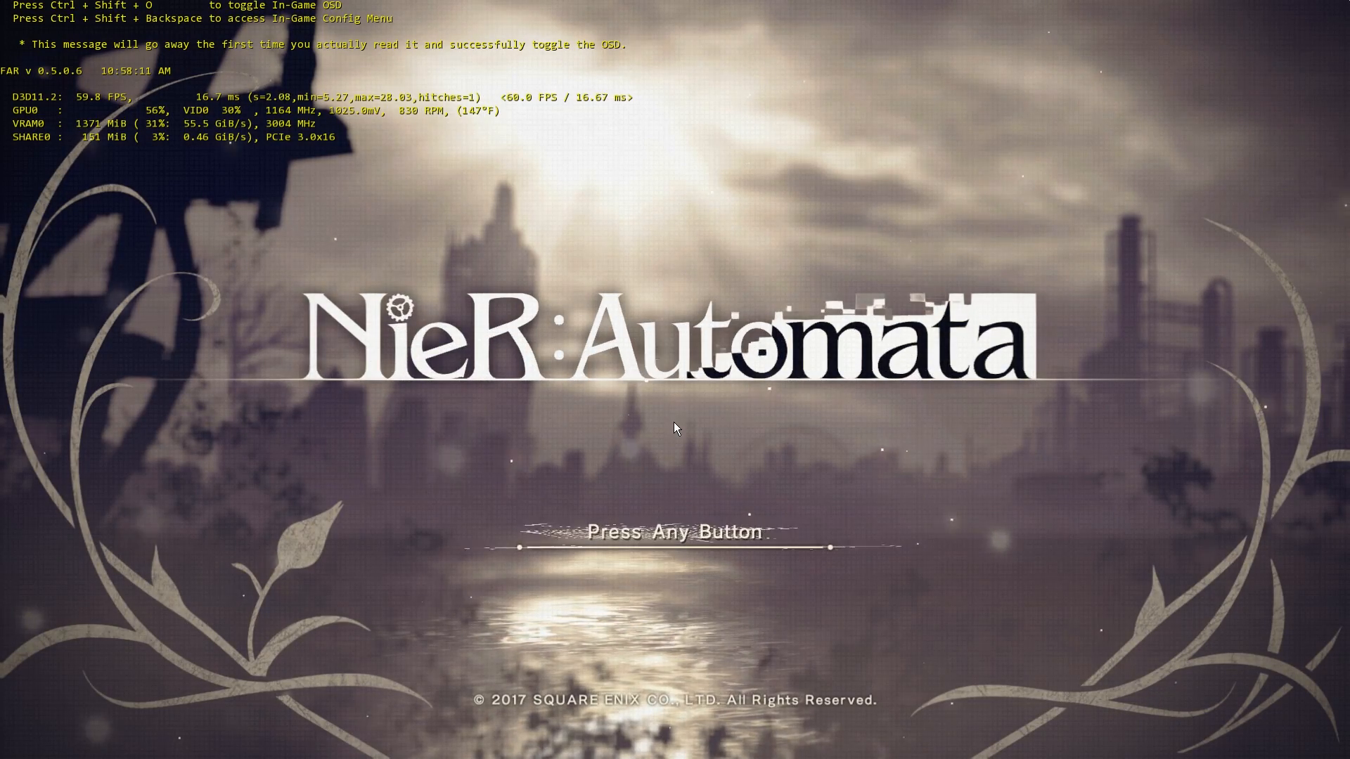
left_click(665, 527)
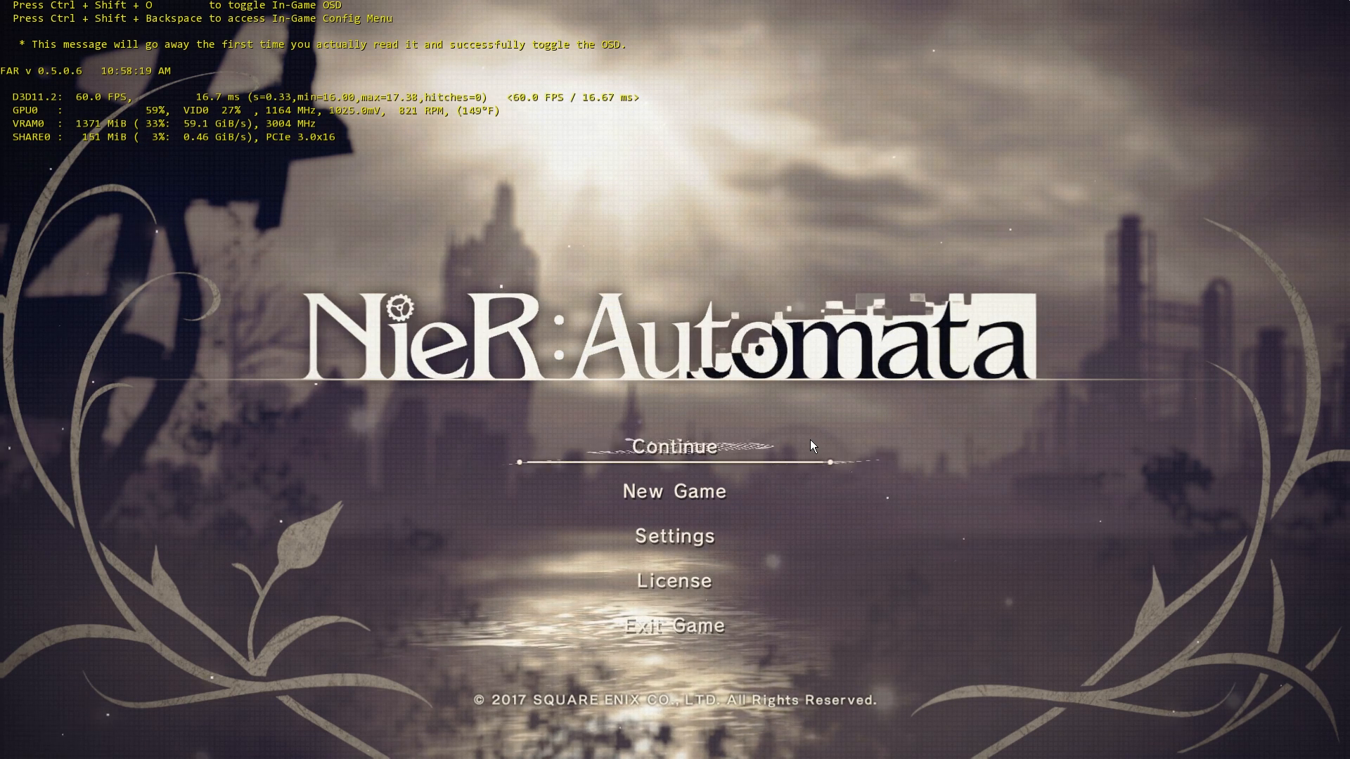
- Bring up the in-game config menu, move it clear of the title menu and set Global Illumination Quality to Medium
key("ctrl+shift+BackSpace")
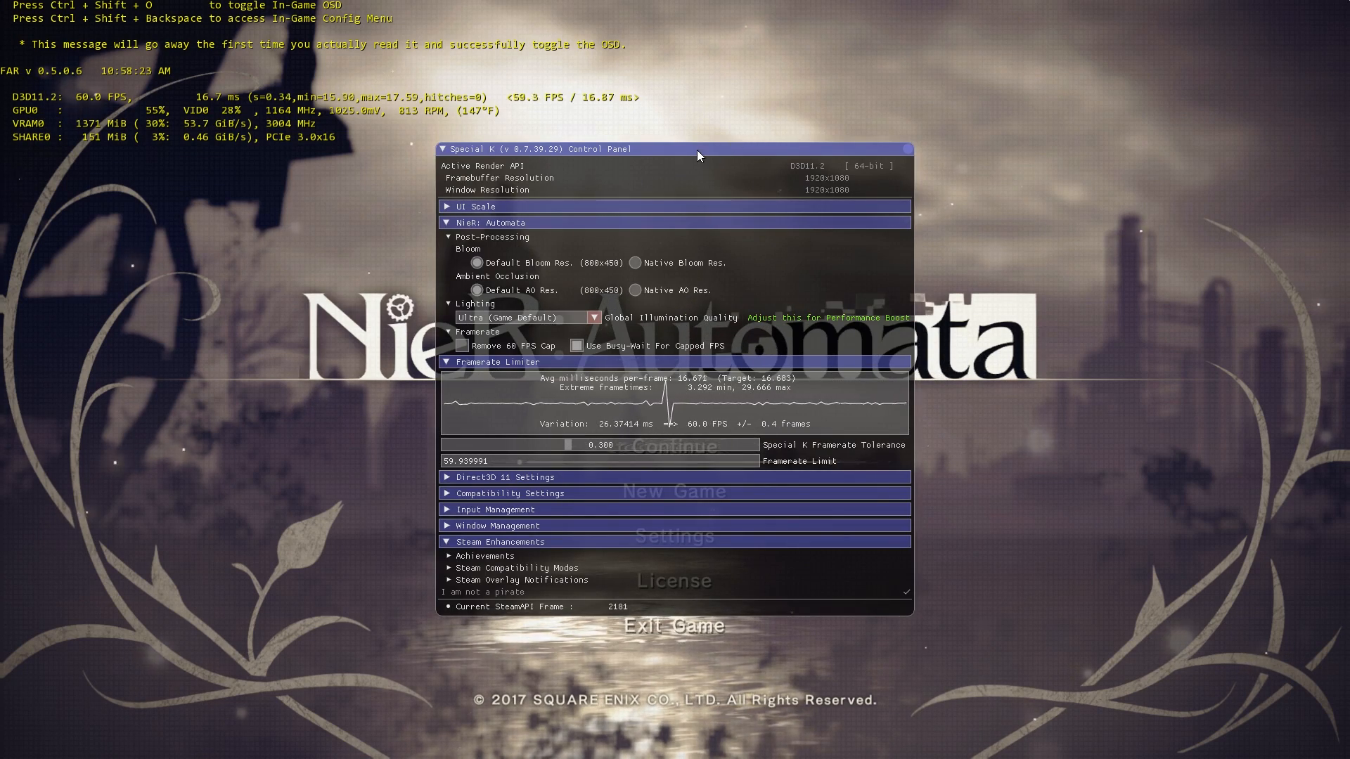
left_click_drag(697, 150, 1088, 27)
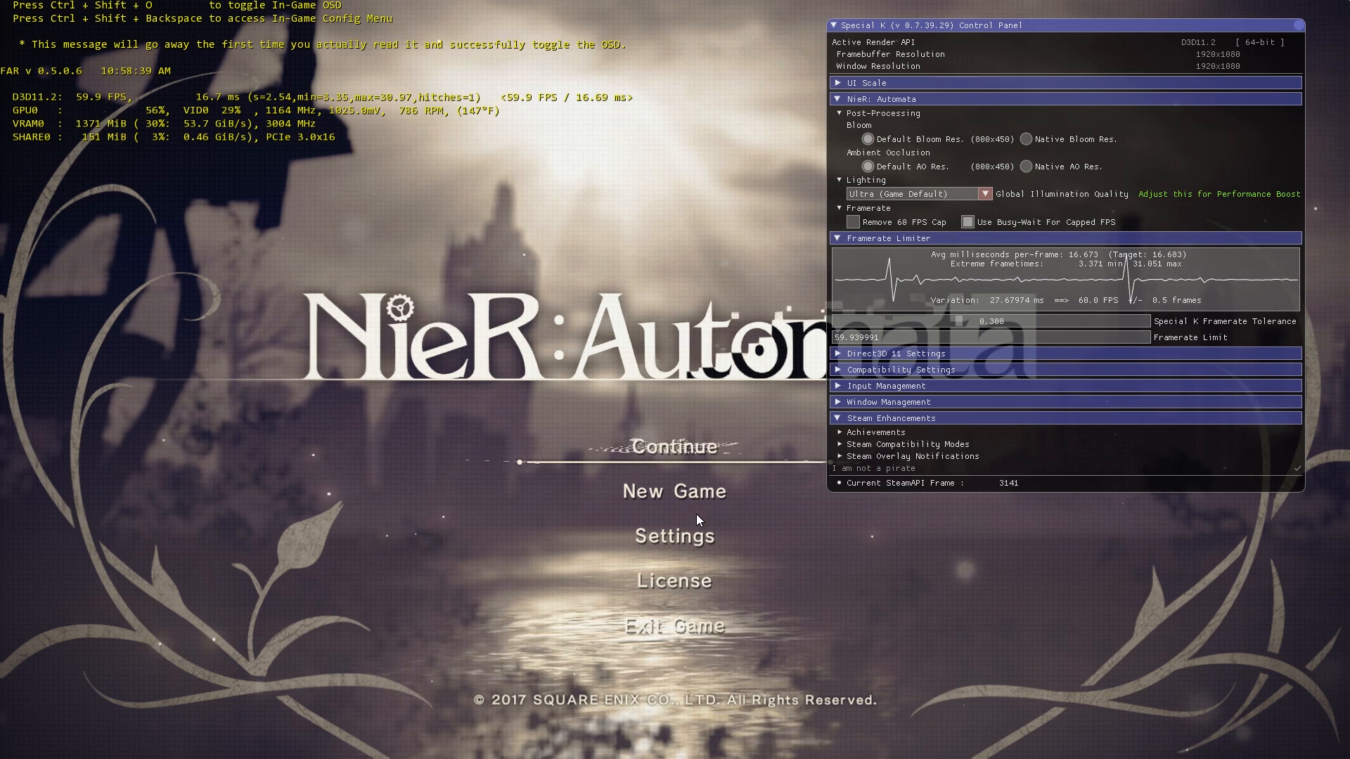
left_click(984, 195)
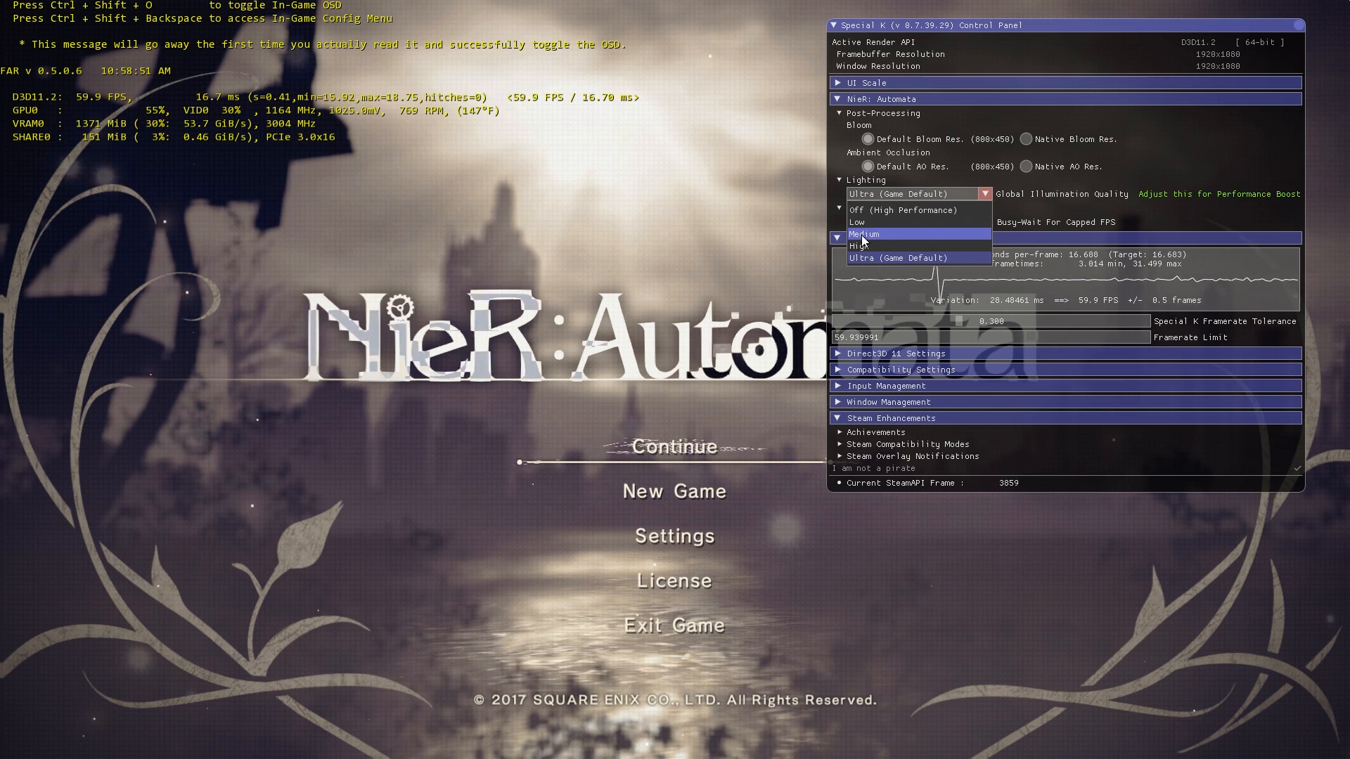
left_click(880, 235)
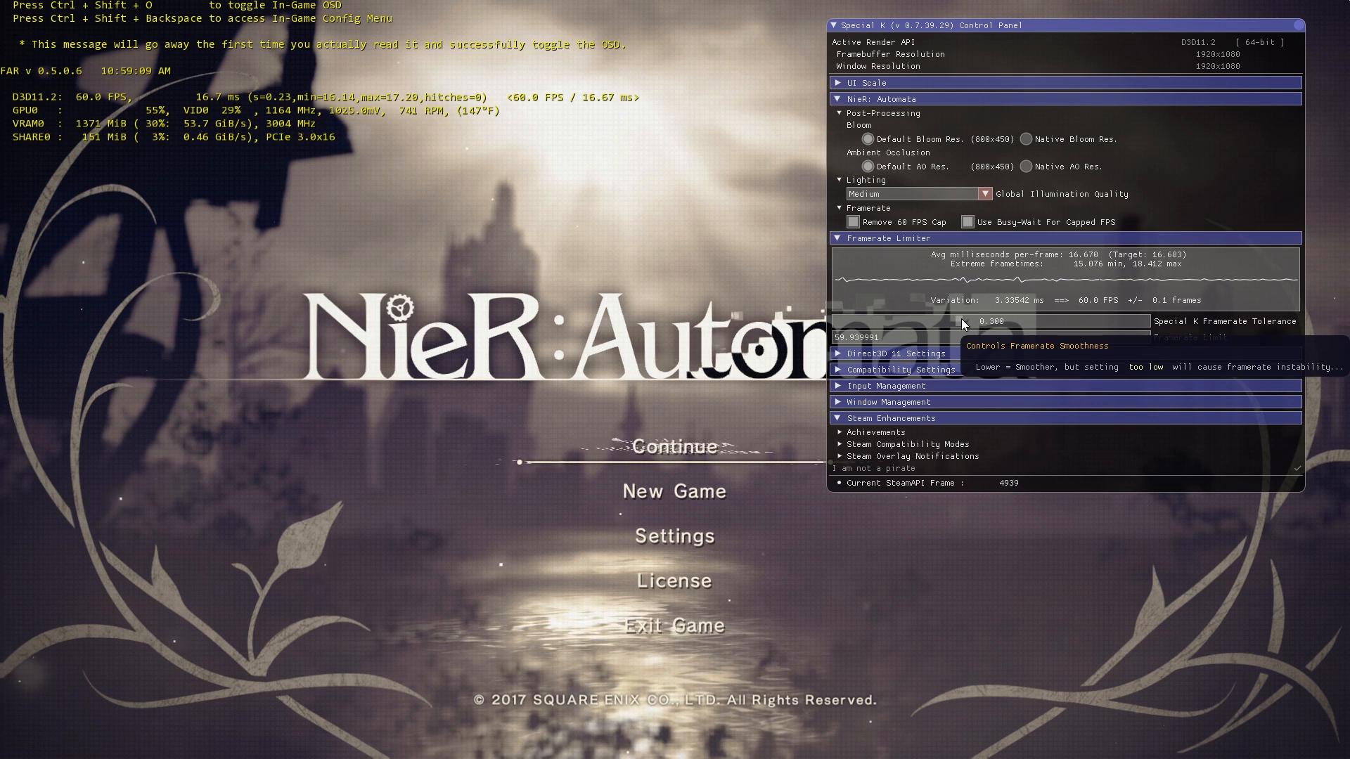
- Set the Special K Framerate Tolerance to 0.107 and enable texture caching in the Direct3D 11 settings
left_click_drag(960, 319, 875, 316)
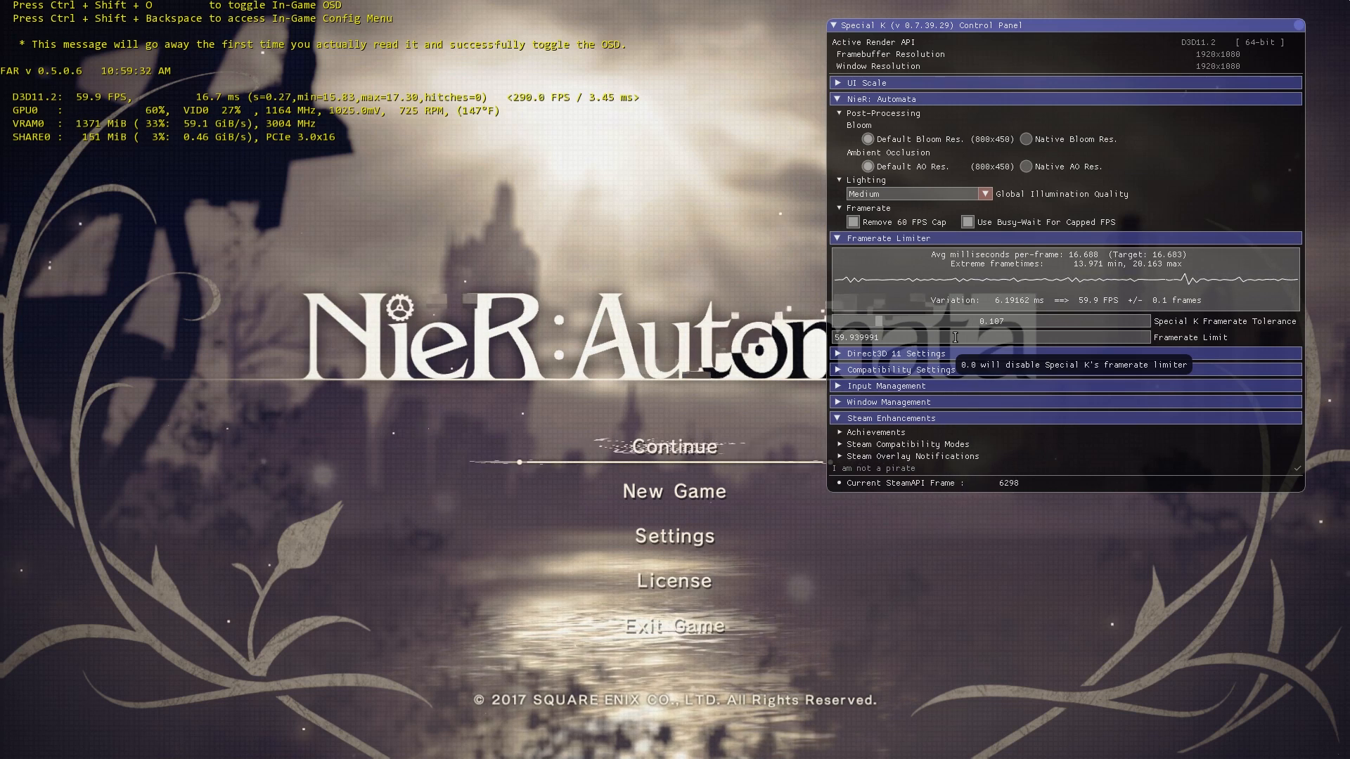
left_click(906, 356)
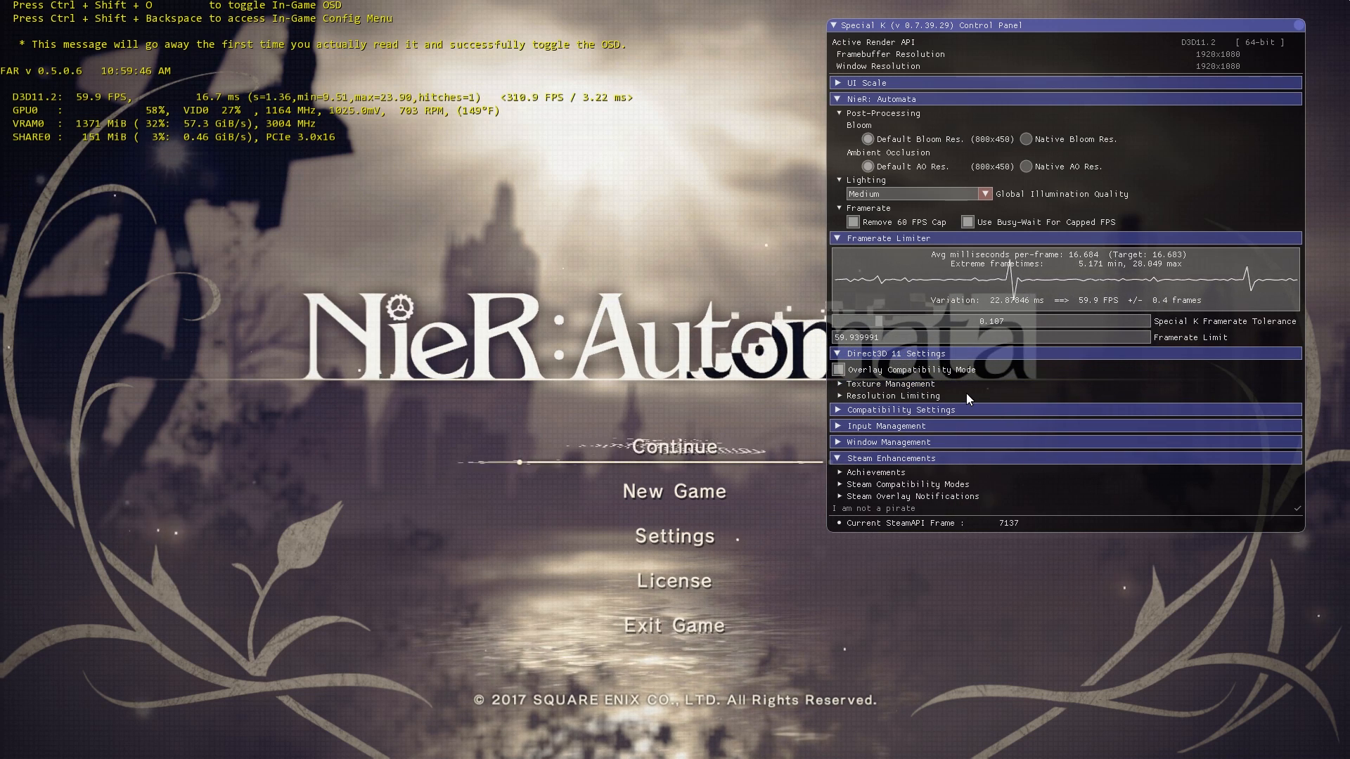
left_click(855, 385)
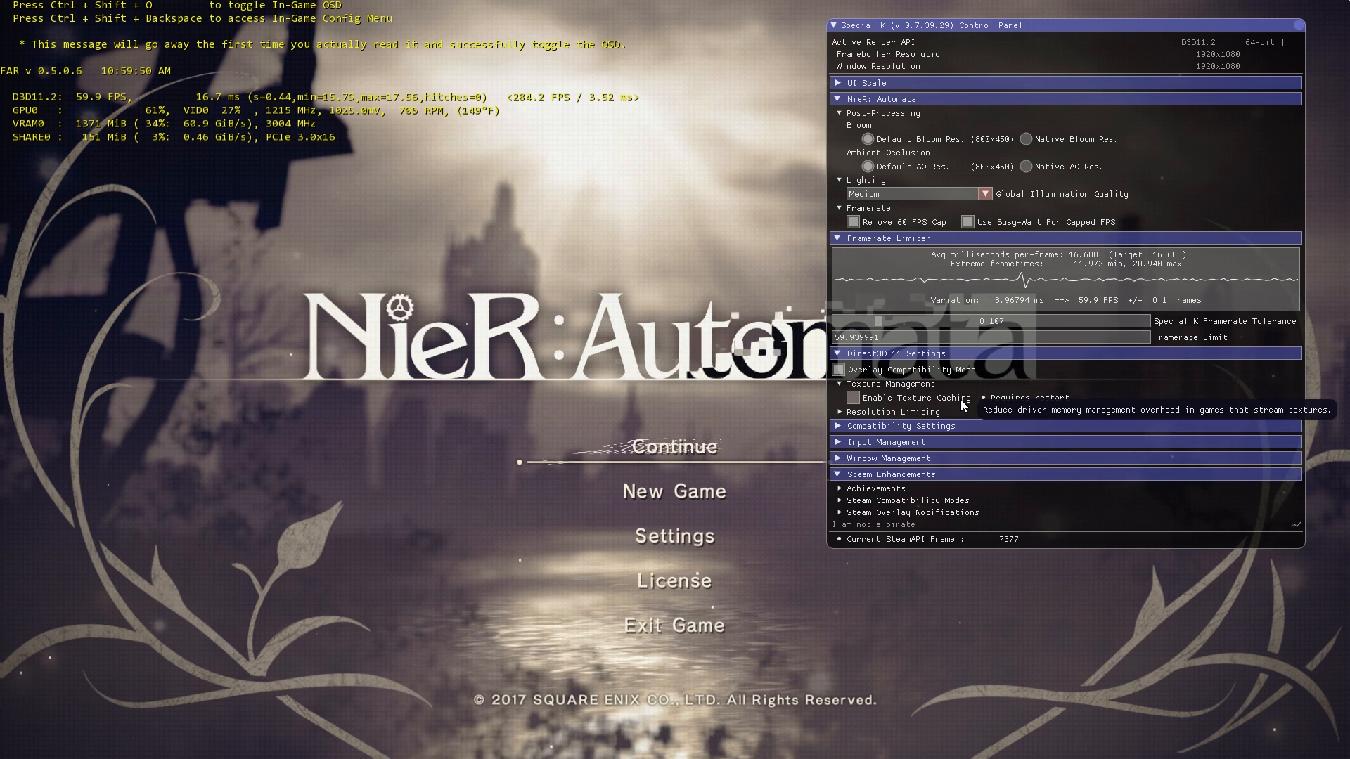
left_click(855, 399)
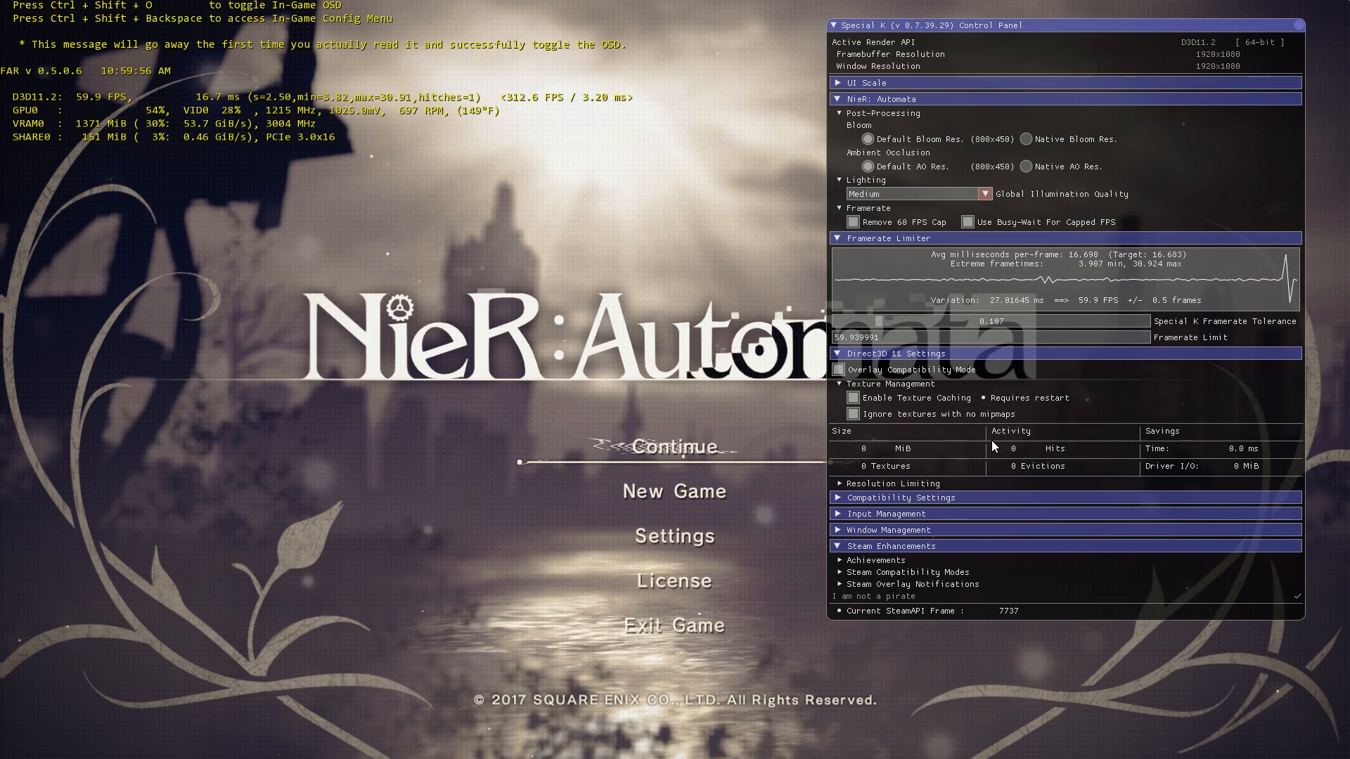
- Examine the texture resolution limits and the compatibility, debugging and input management settings
left_click(902, 483)
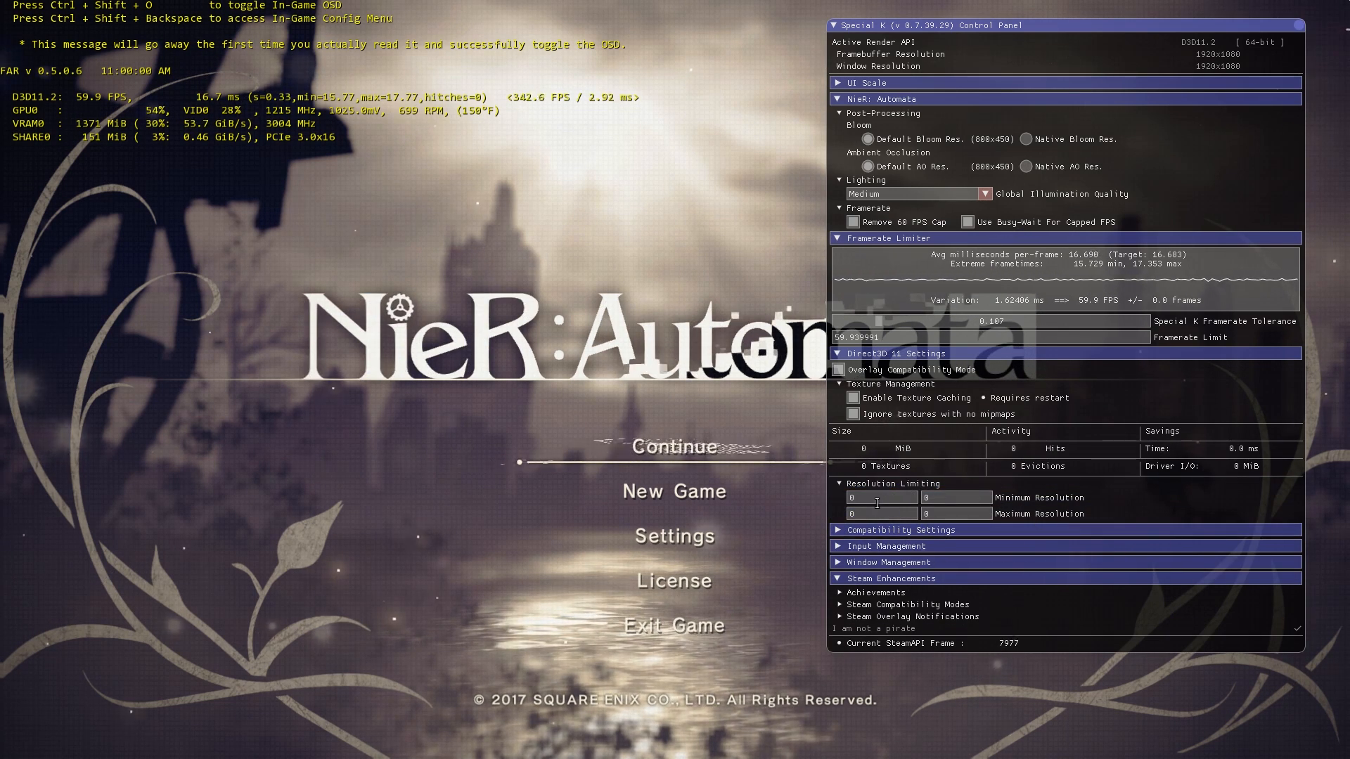
left_click(921, 530)
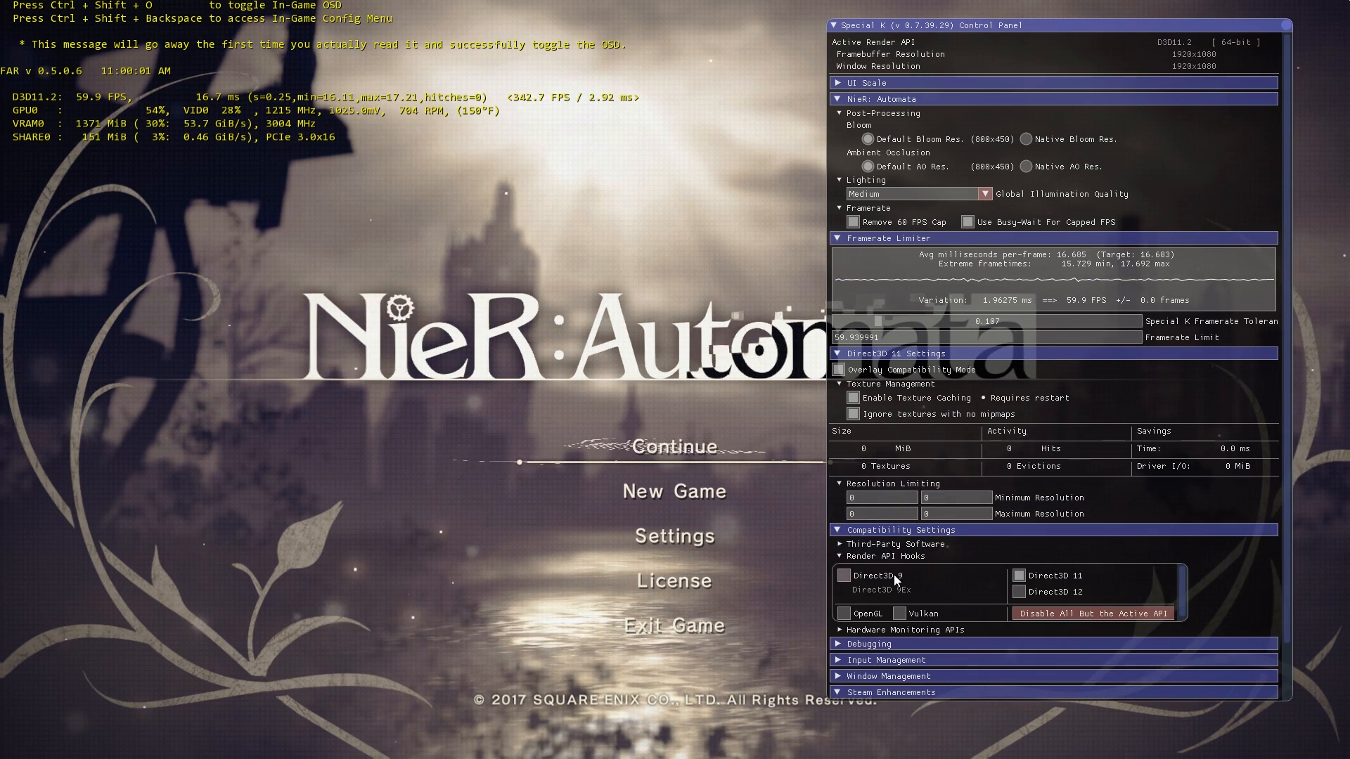
left_click(951, 543)
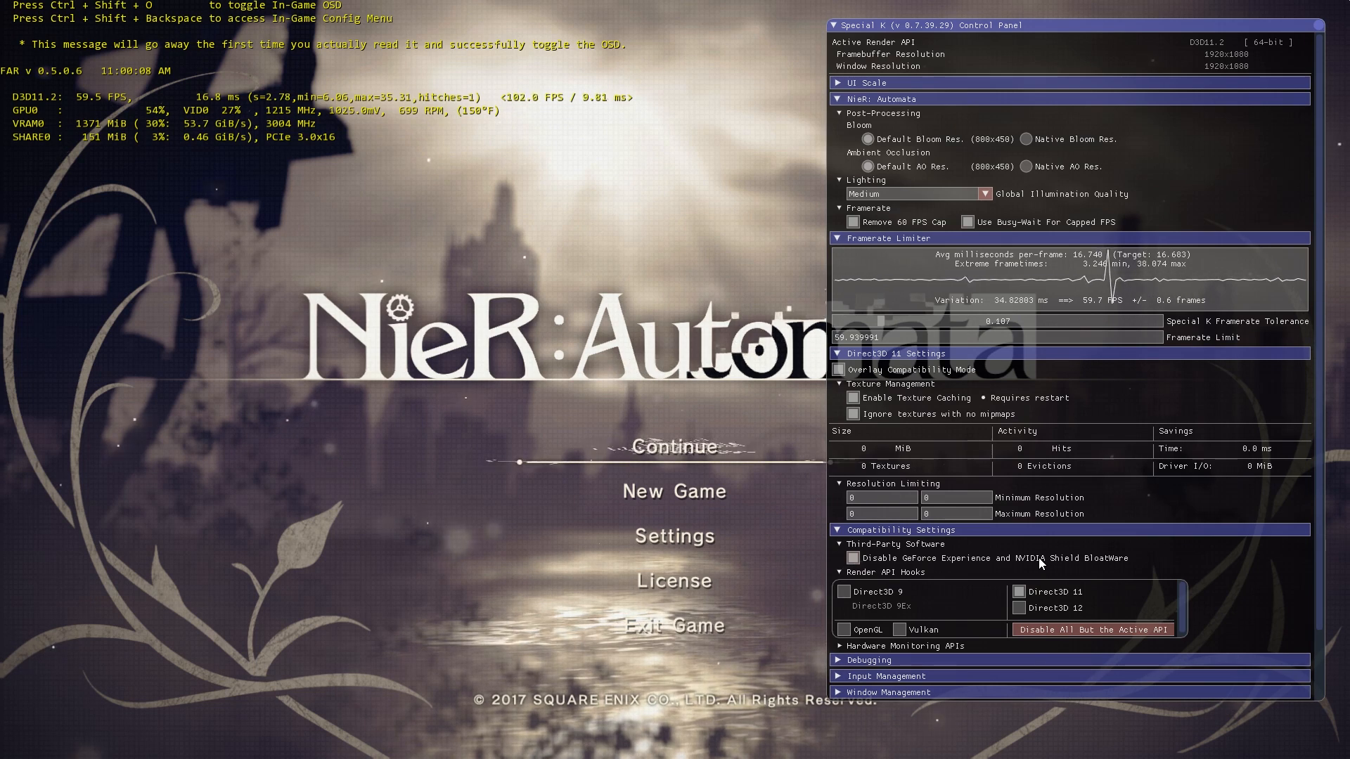
scroll(1089, 529, "down", 3)
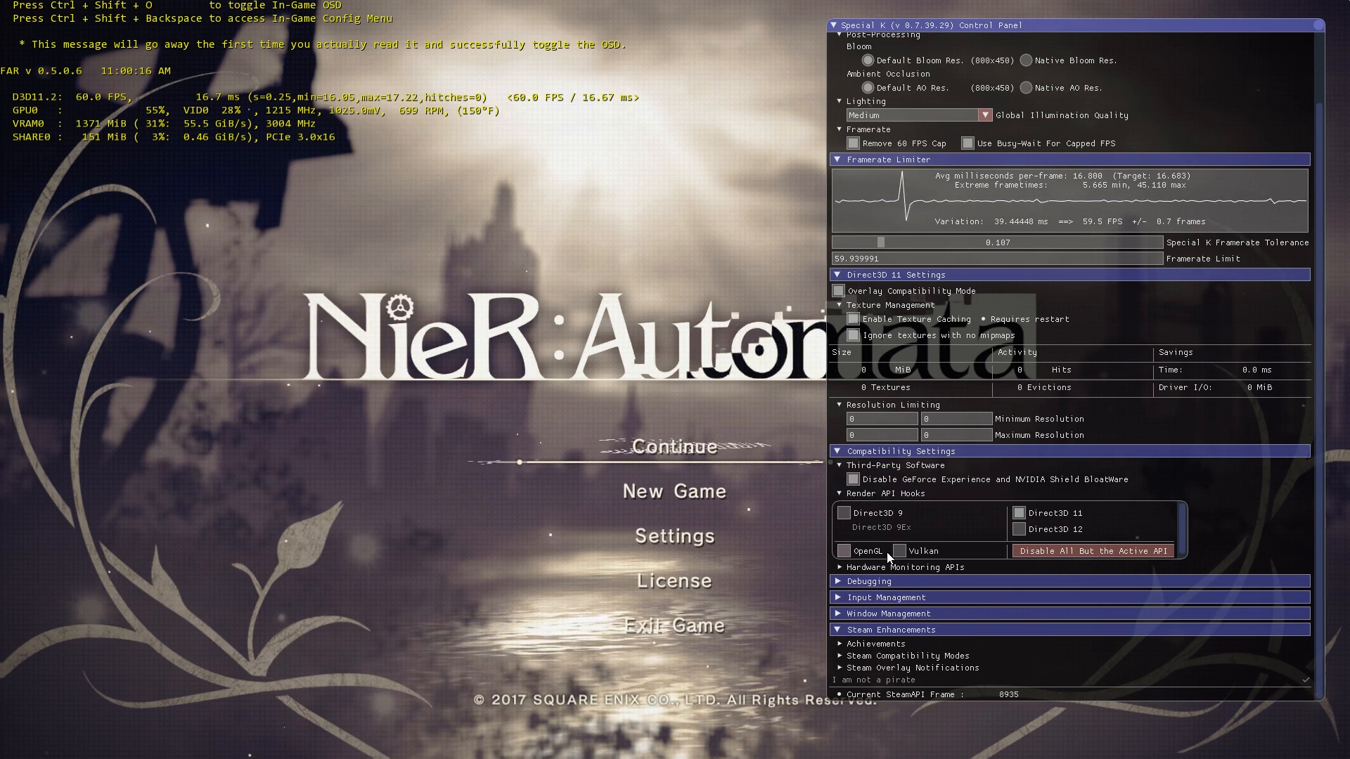
left_click(905, 578)
scroll(1221, 595, "down", 3)
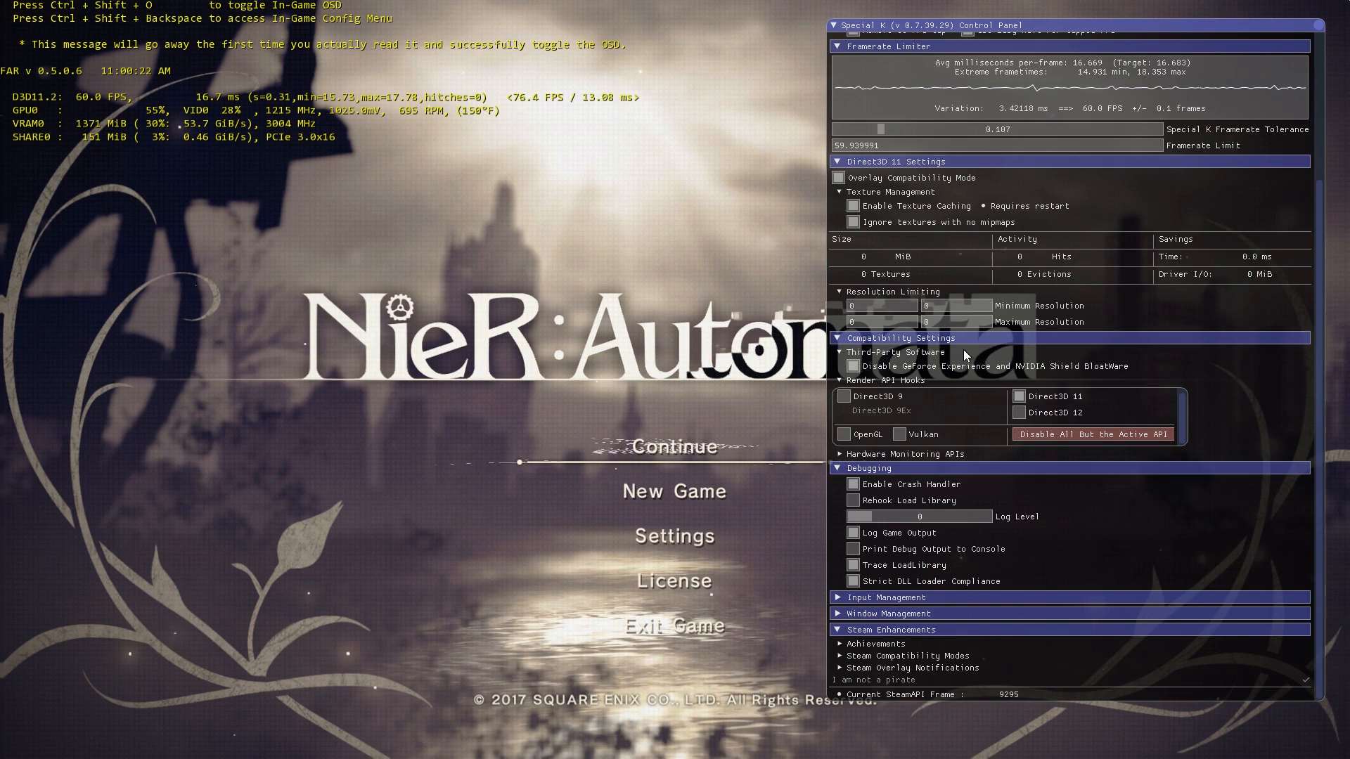
left_click(987, 597)
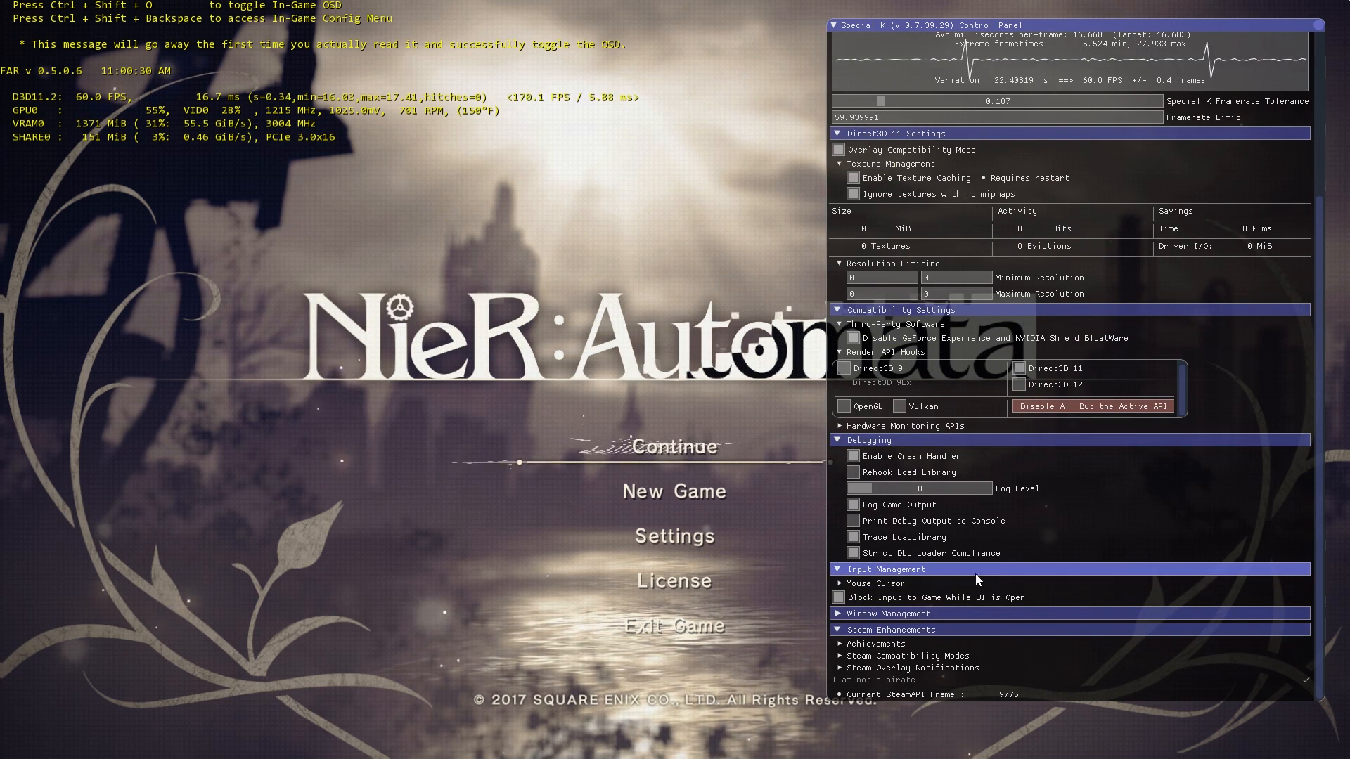
- Turn on the Borderless and Fullscreen (Borderless) overrides in the window management settings
left_click(956, 613)
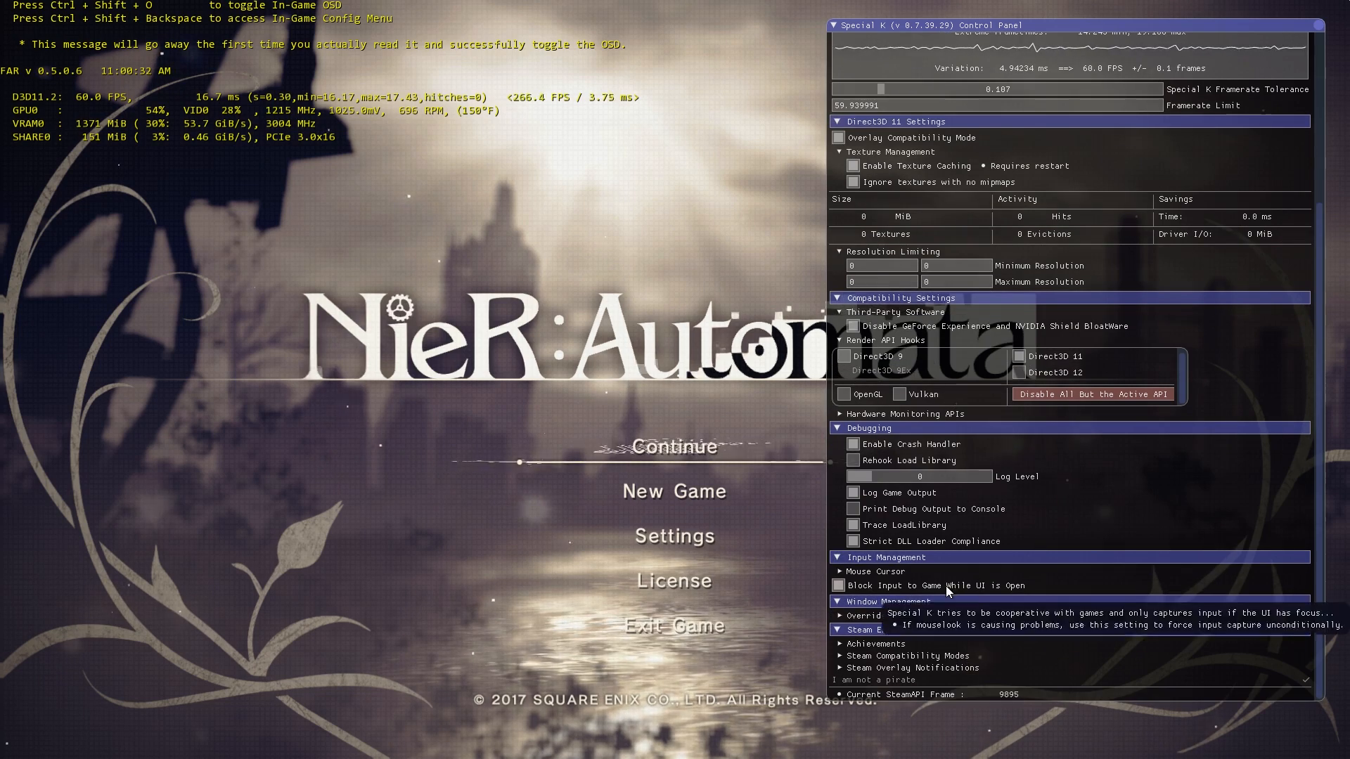
left_click(903, 613)
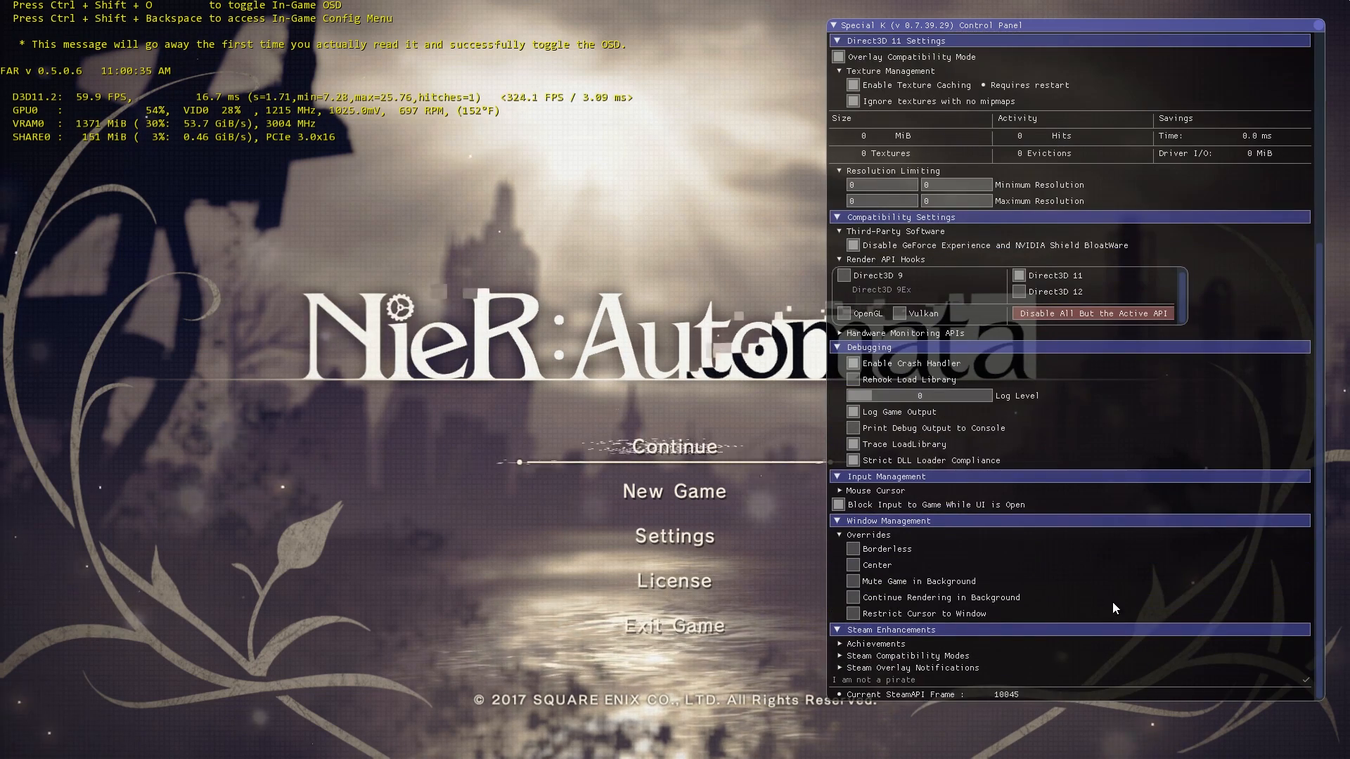
left_click(854, 552)
left_click(825, 518)
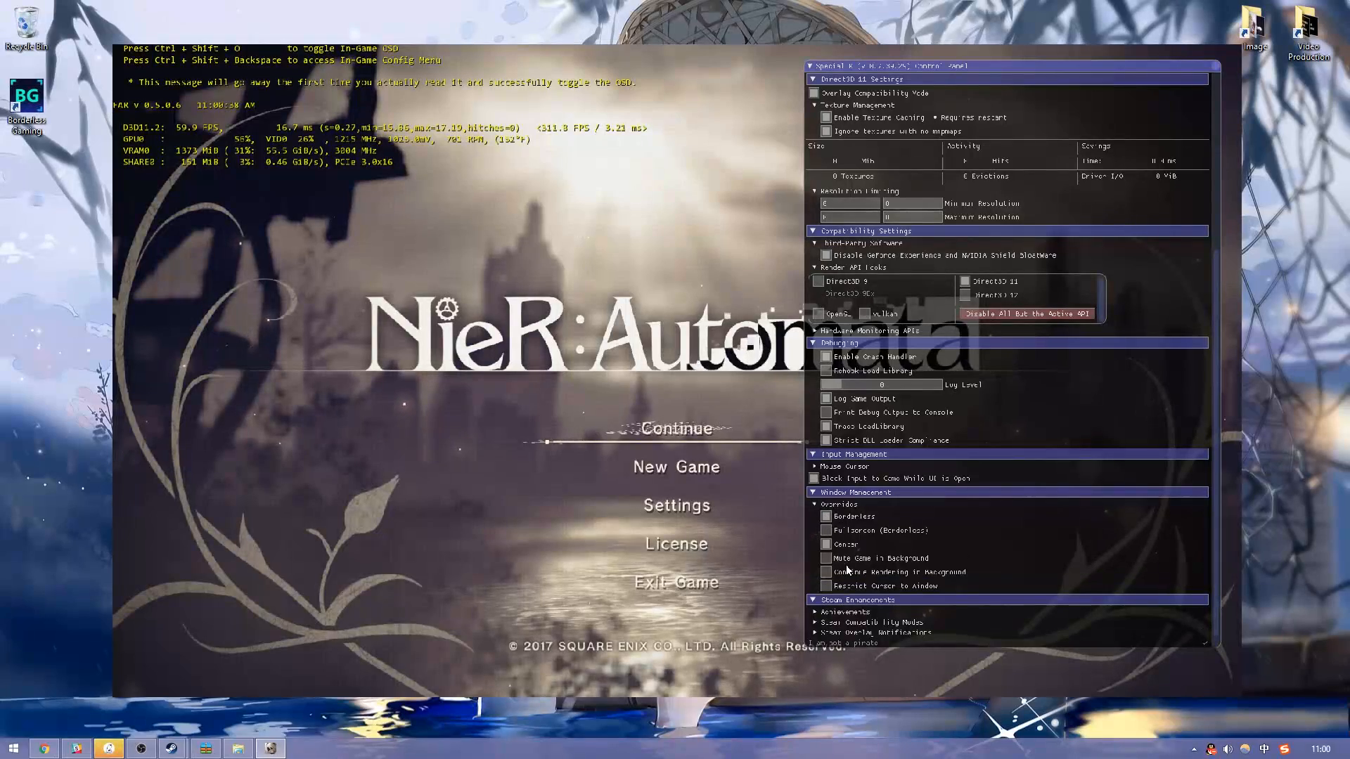
left_click(829, 535)
left_click(861, 494)
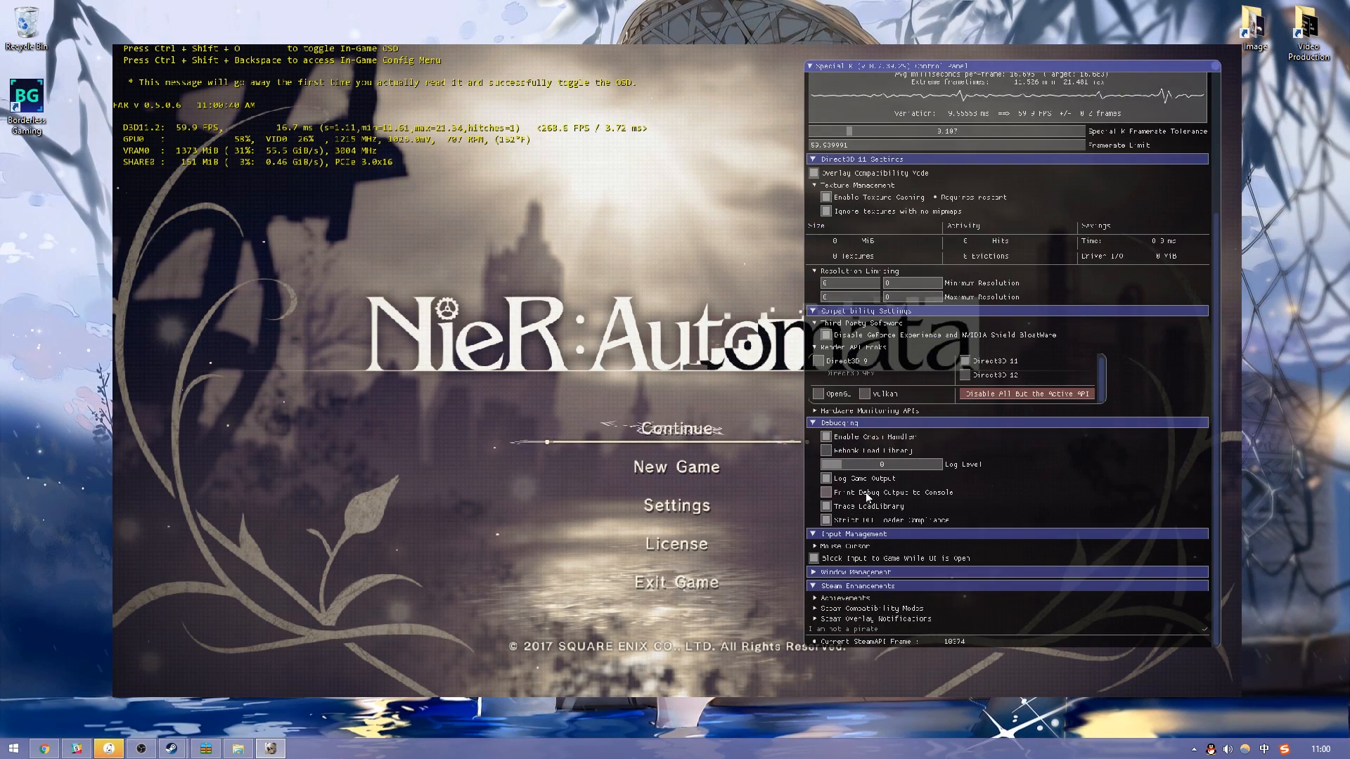
left_click(854, 536)
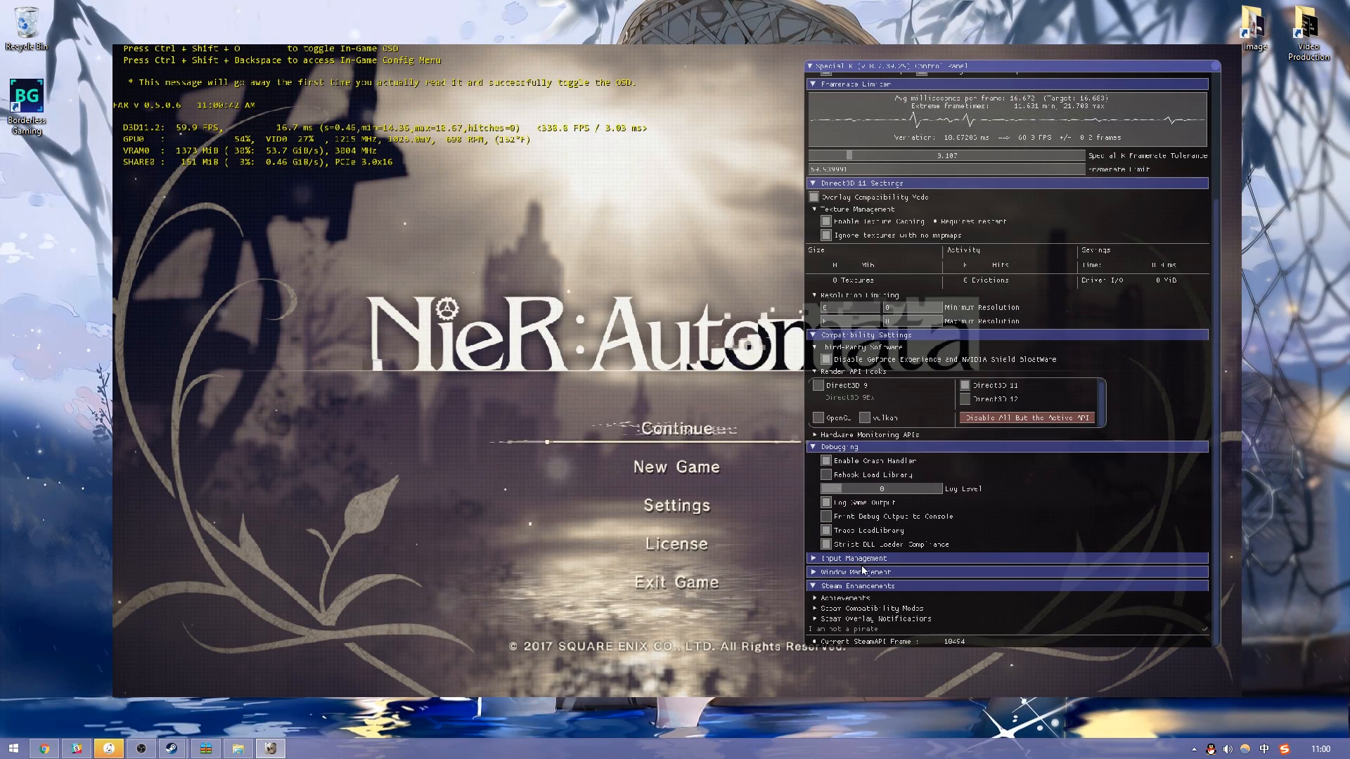
left_click(866, 571)
left_click(839, 534)
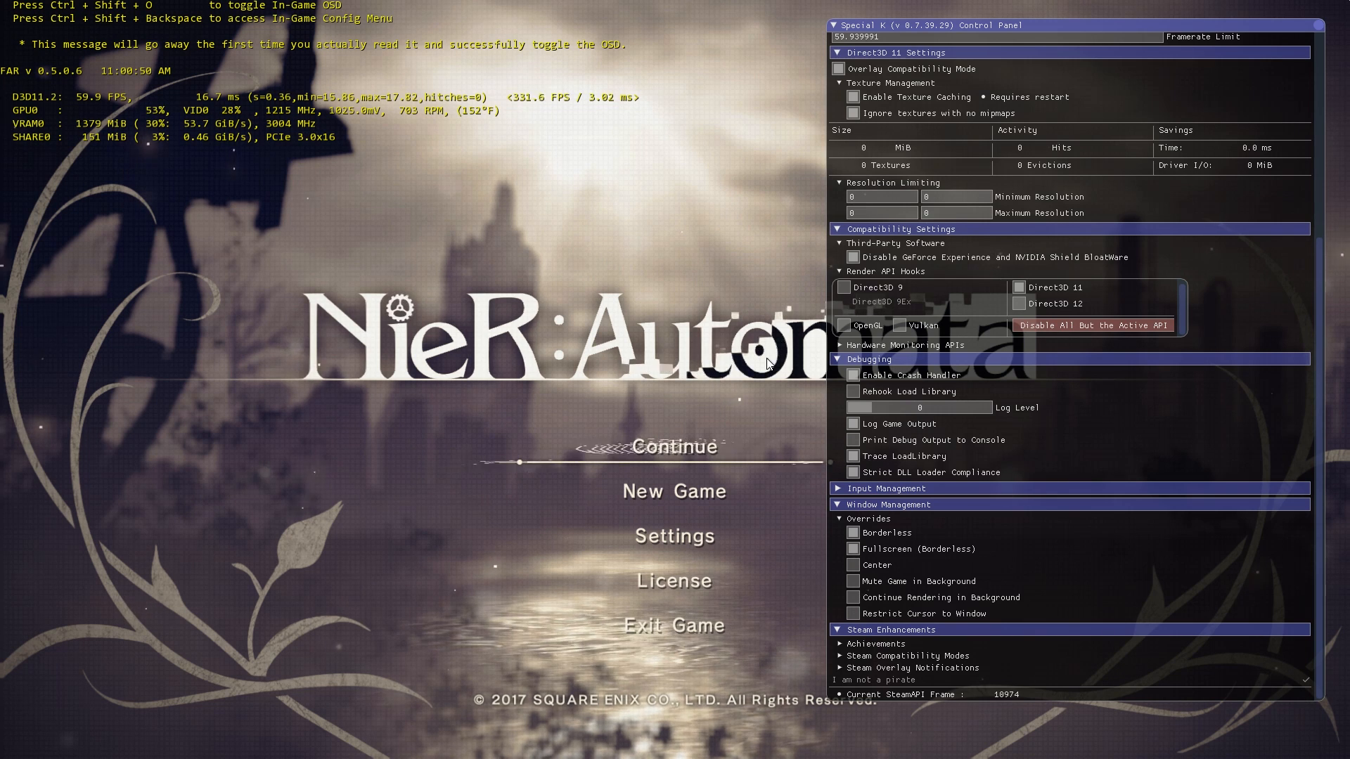
- Look through the Steam achievement options and close the in-game config menu
left_click(905, 645)
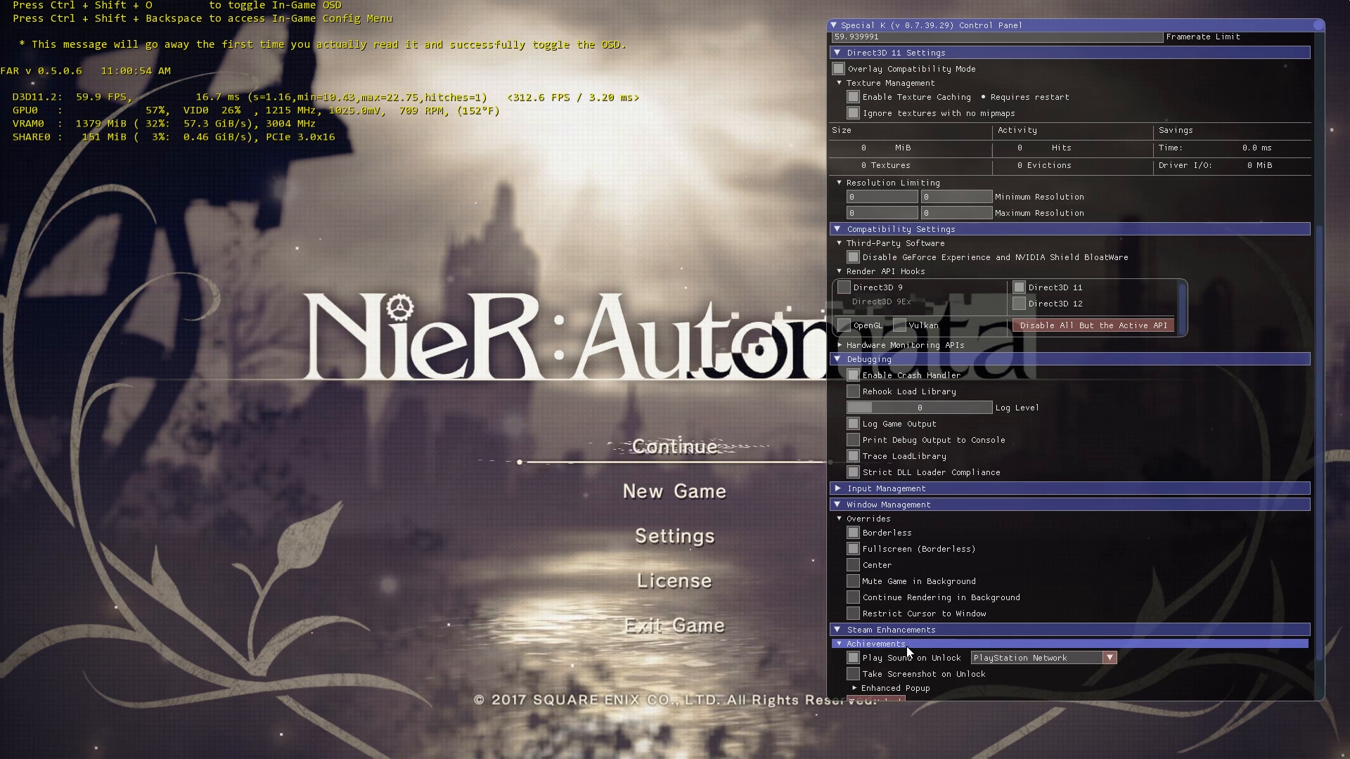
left_click(905, 645)
left_click(905, 658)
left_click(905, 658)
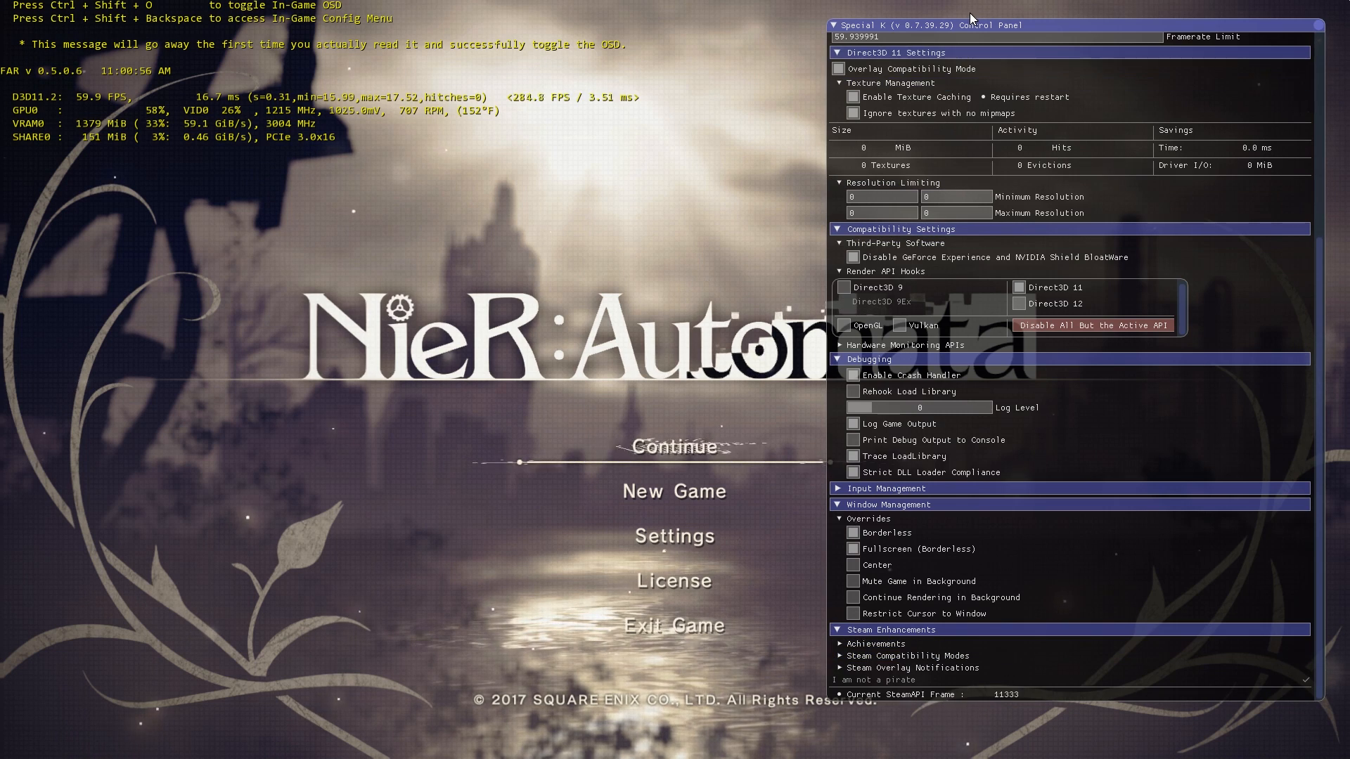
left_click(1317, 25)
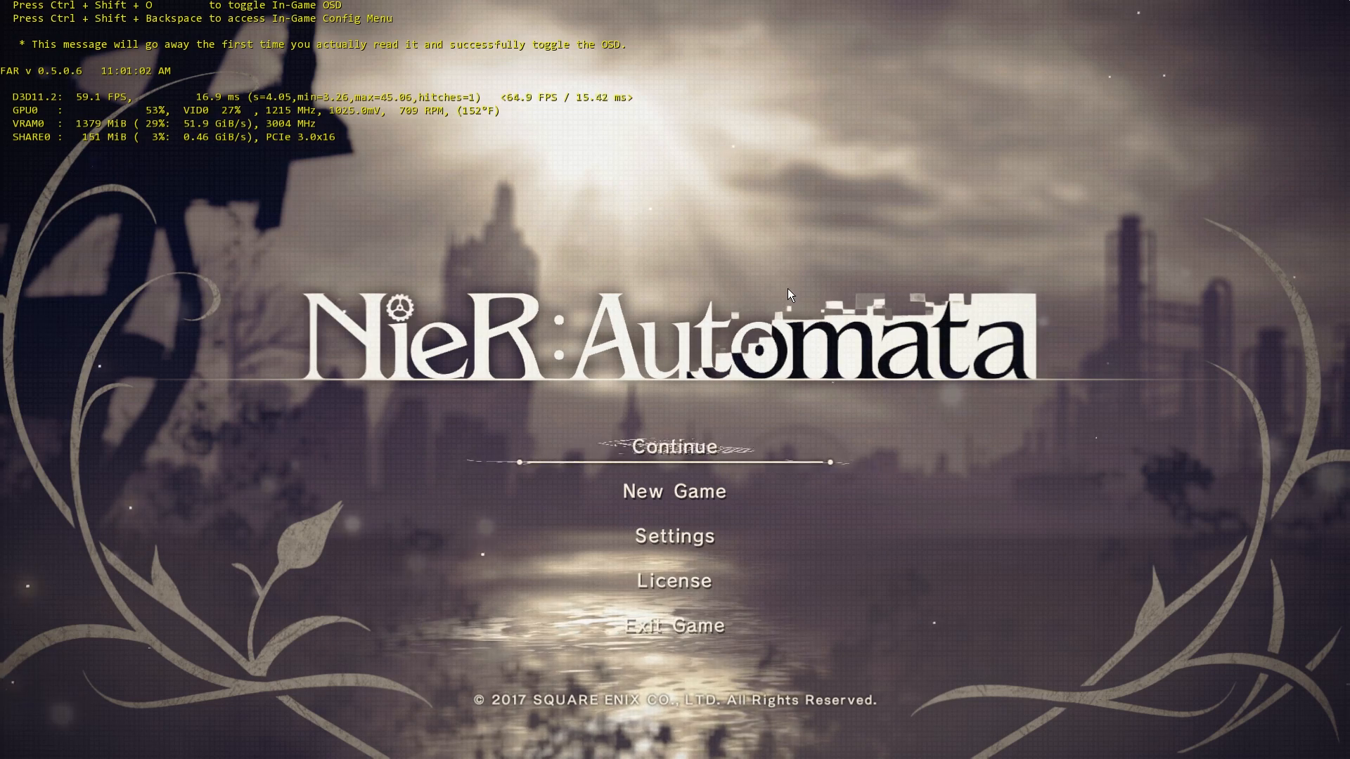
- Quit the game, relaunch it with NieRAutomata.exe from its install folder and close the folder window
key("alt+F4")
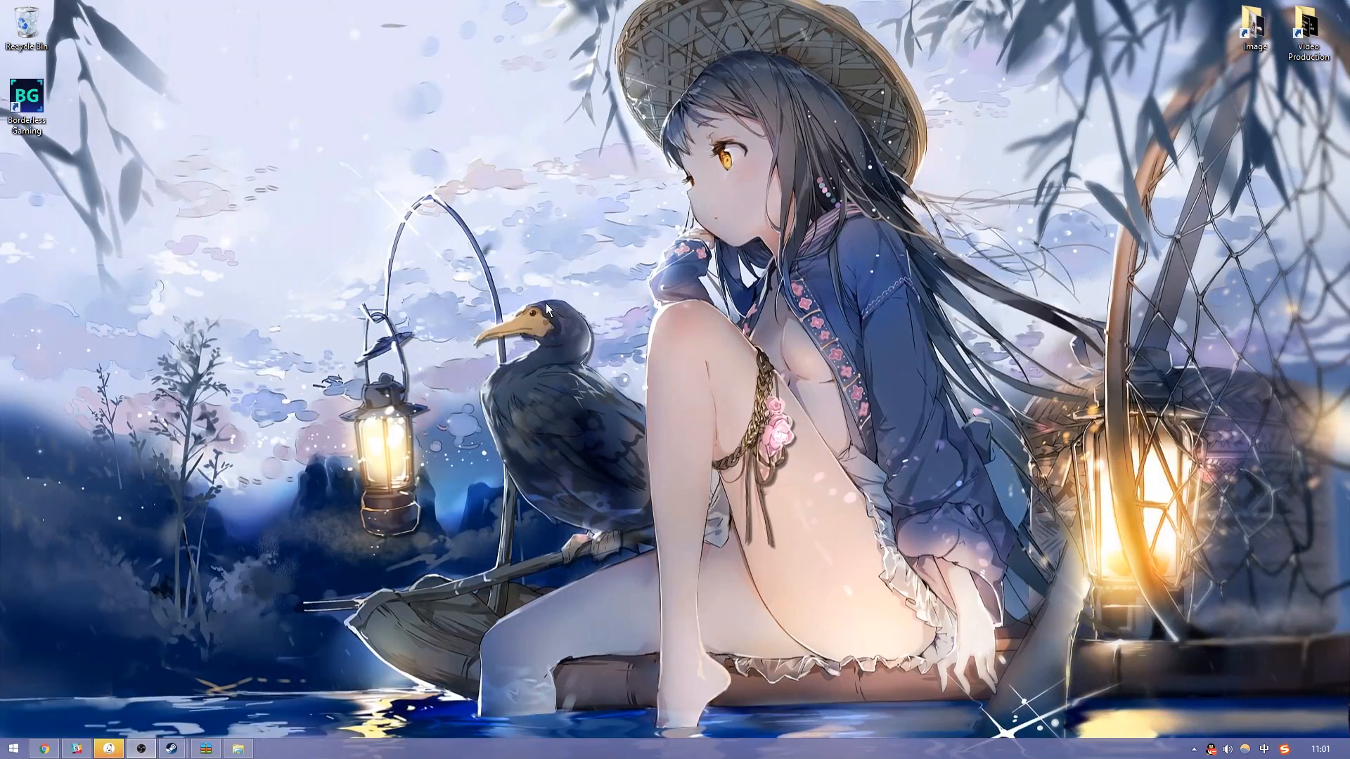
left_click(246, 751)
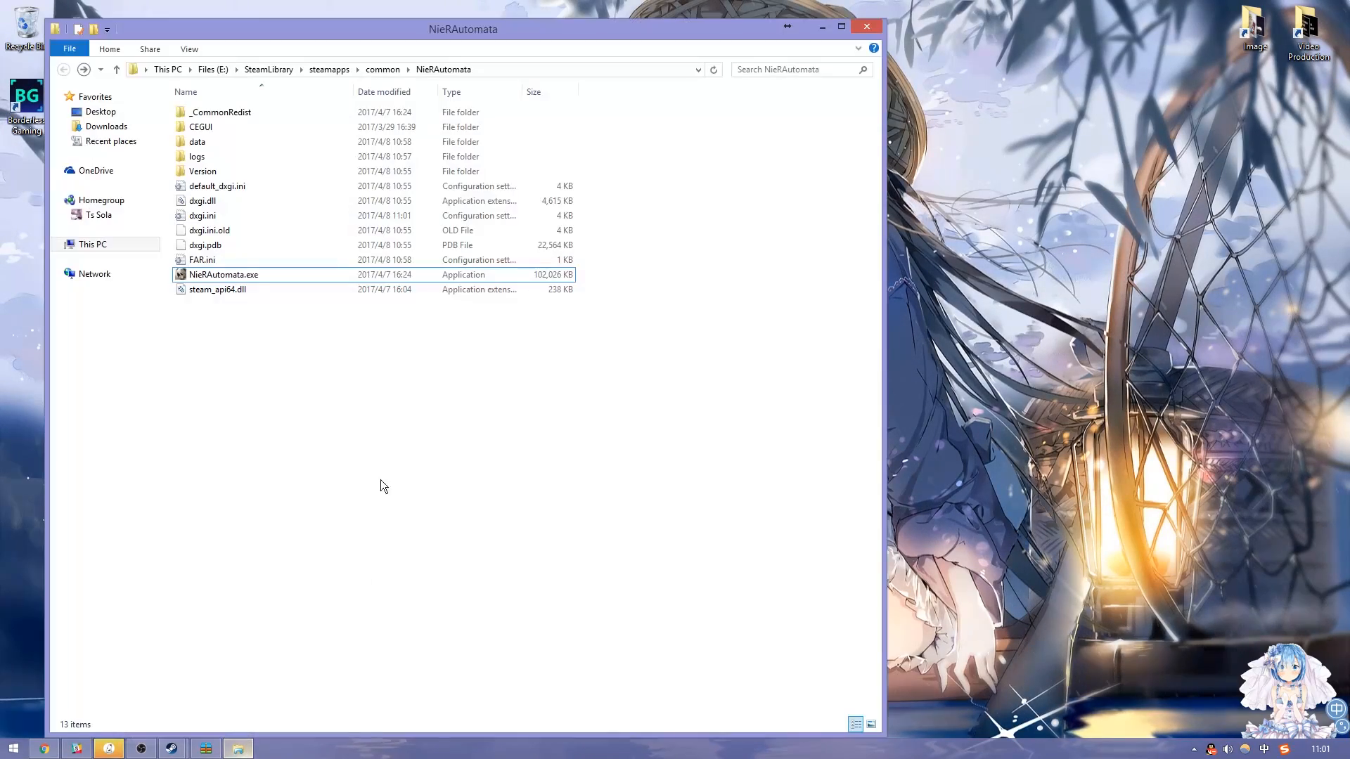
double_click(263, 274)
left_click(870, 24)
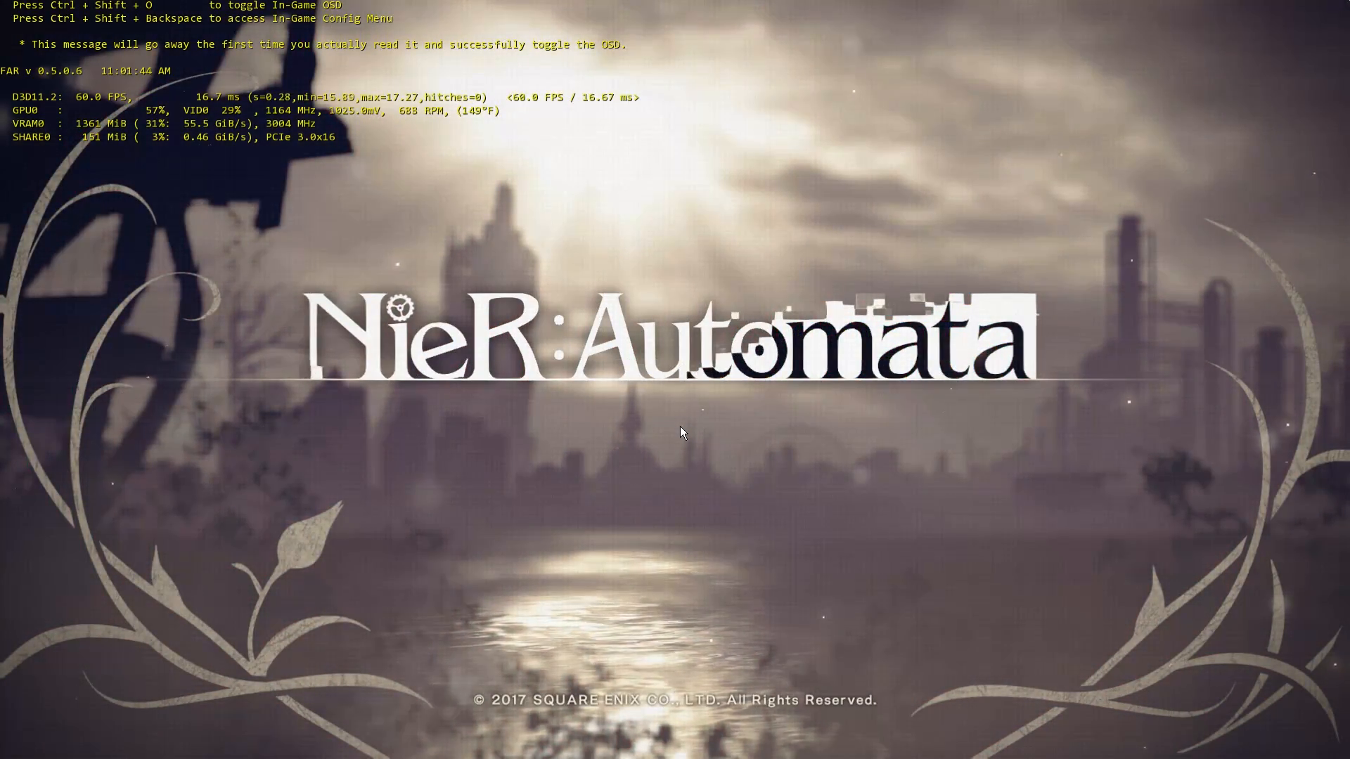
- Continue from the title menu, load the first save file at the Resistance Camp and begin playing
key("Up")
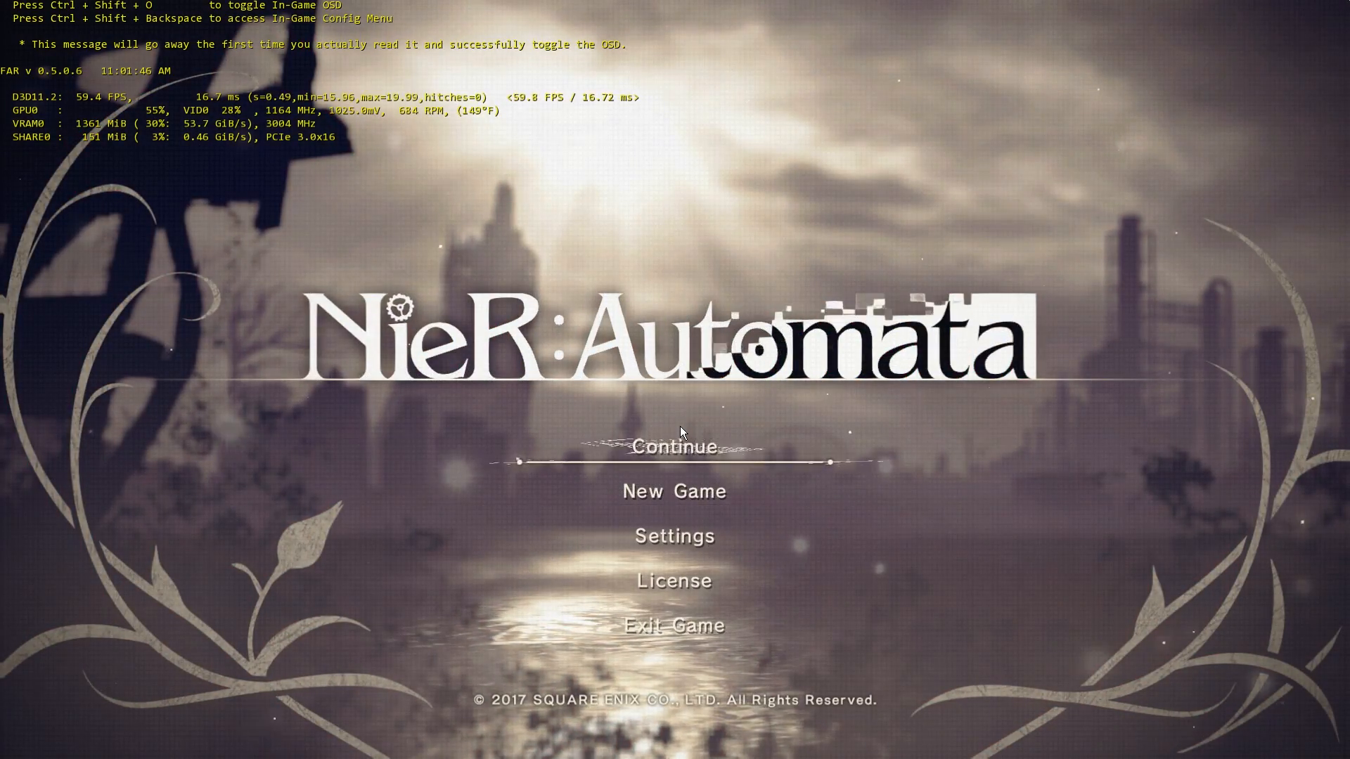
key("Return")
key("Down")
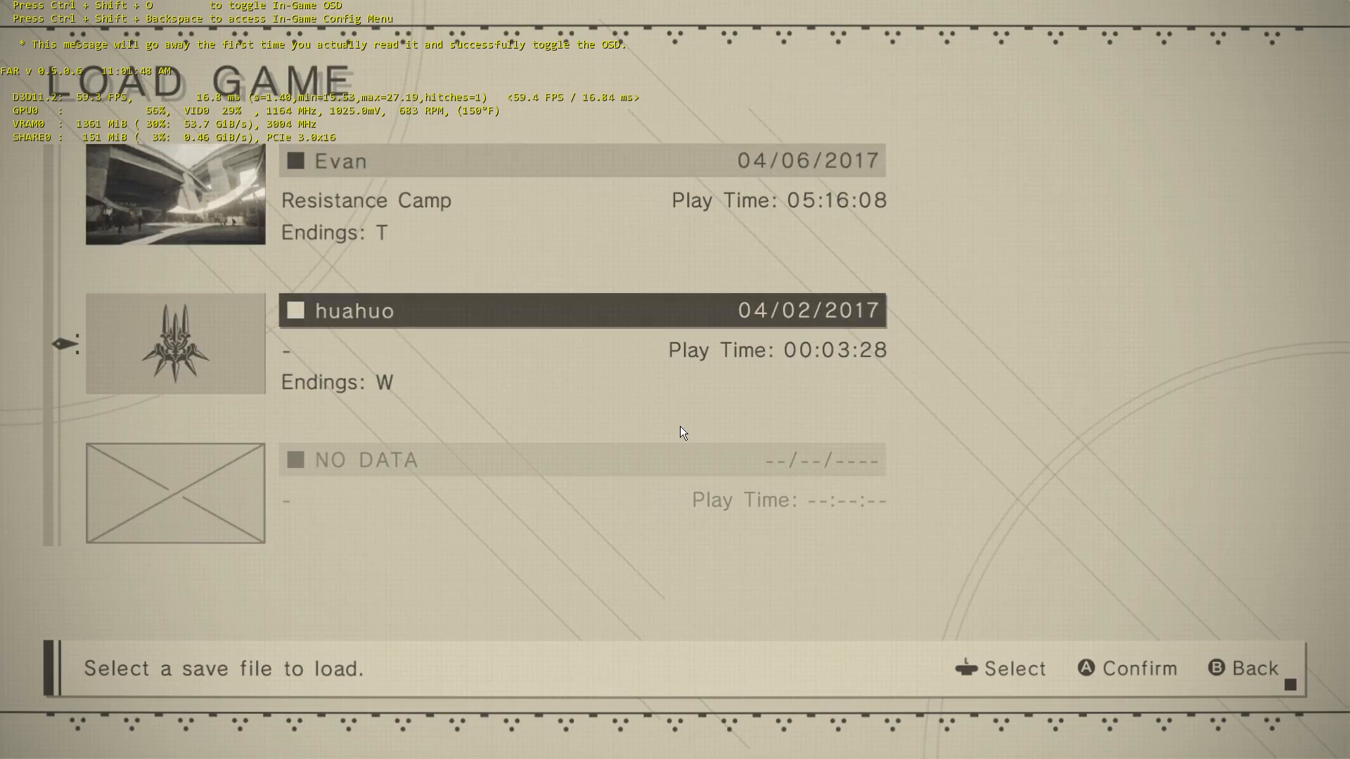
key("Up")
key("Return")
key("Return")
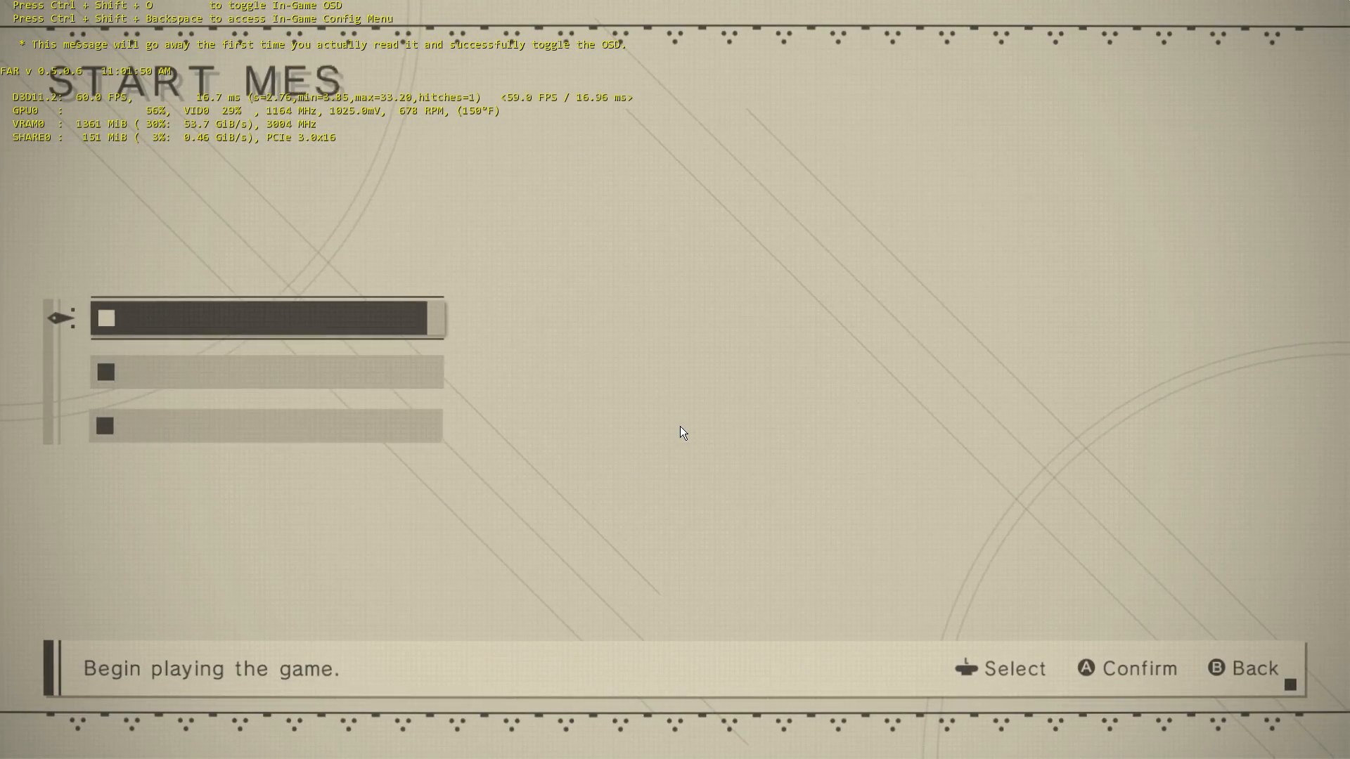
key("Return")
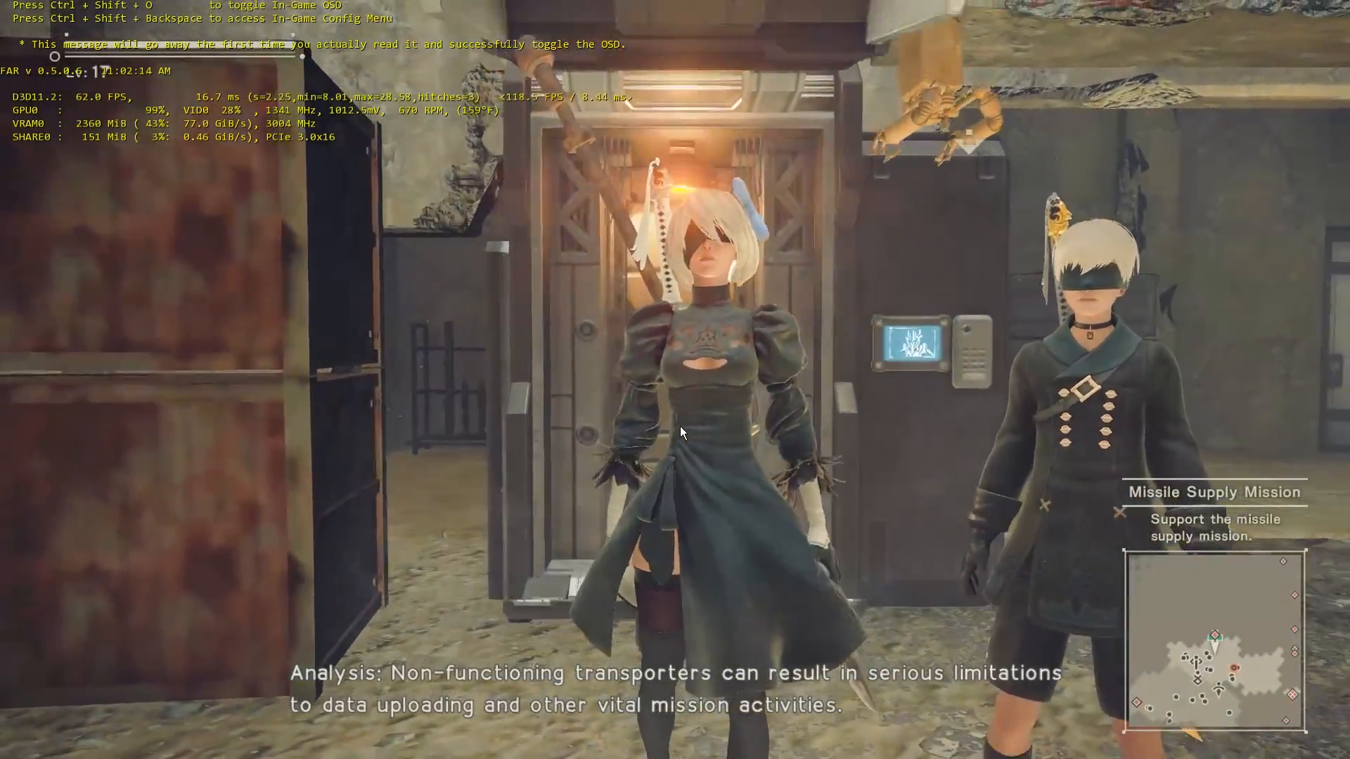
- Run through the Resistance Camp past the yellow trucks and open the game's Screen settings
key("d")
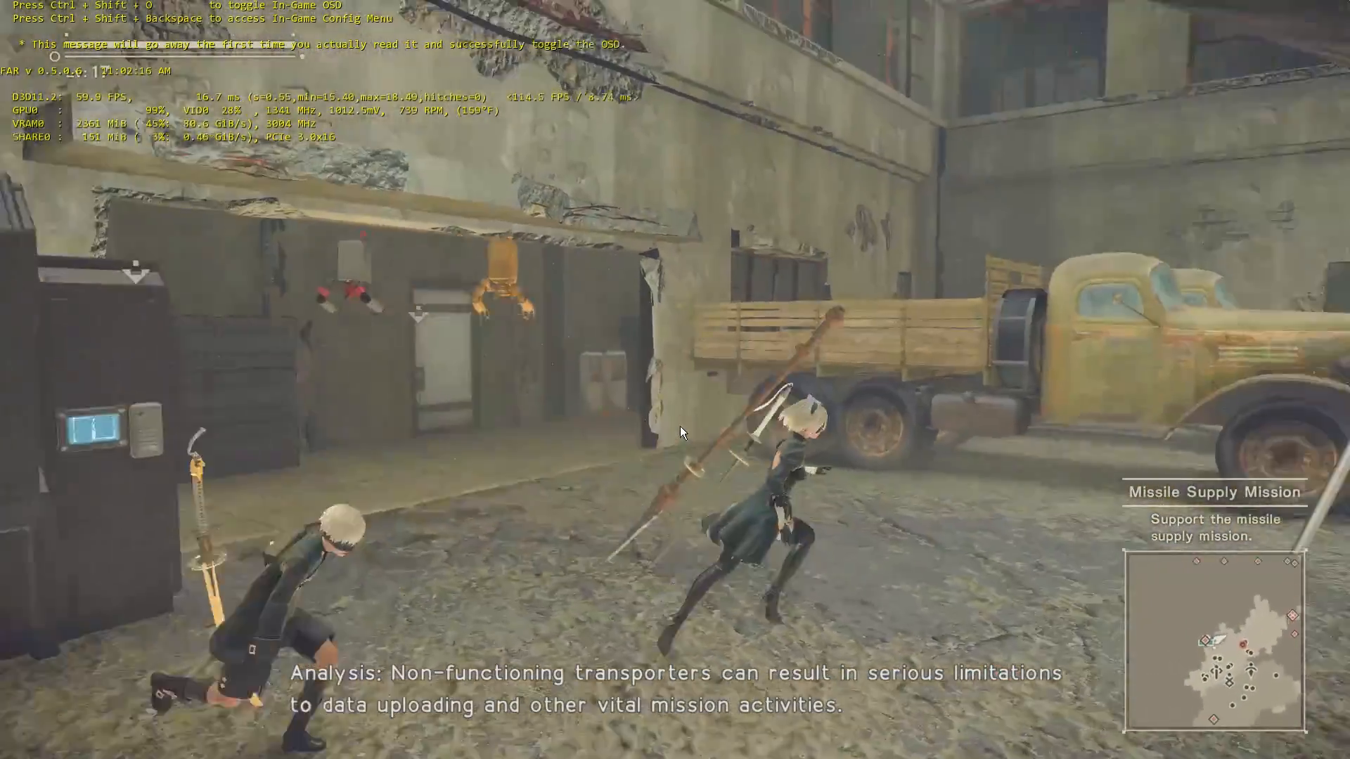
key("w")
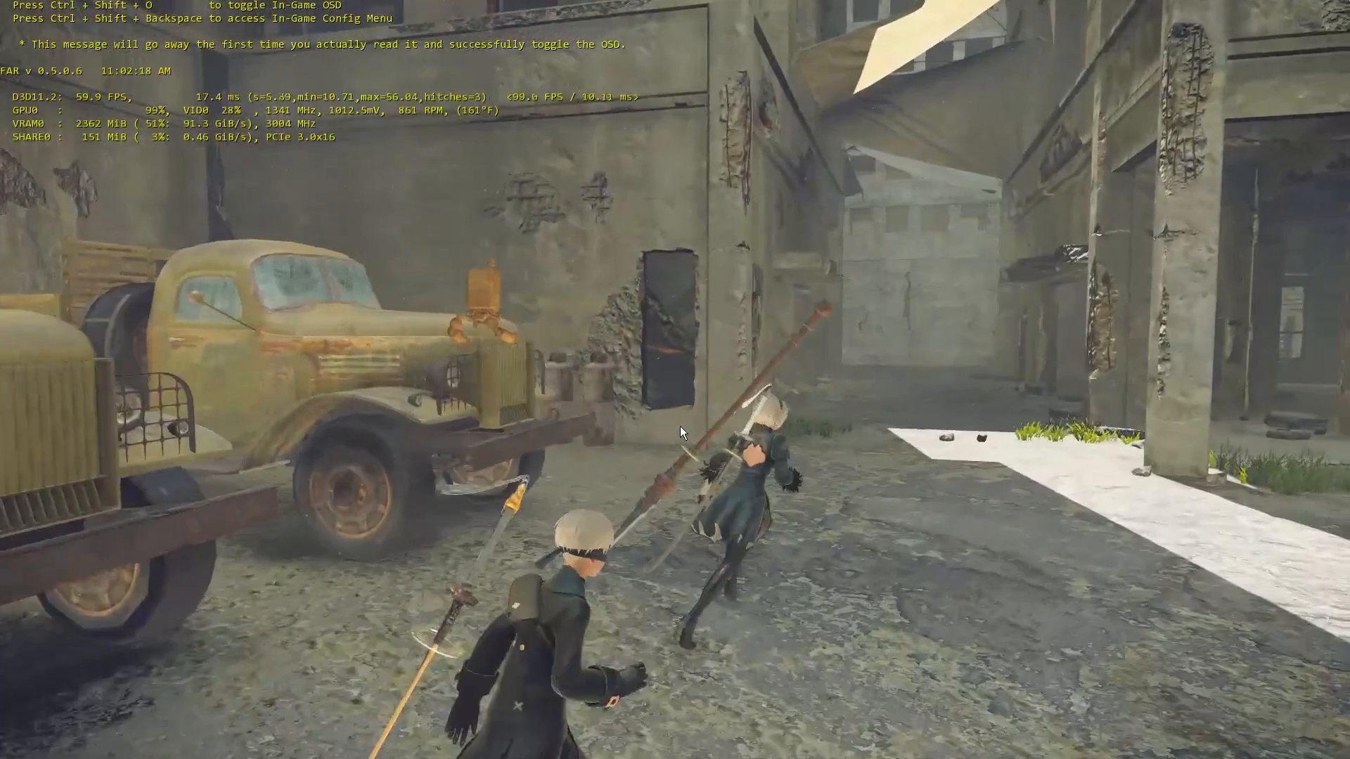
key("Escape")
key("Down")
key("Down")
key("Down")
key("Down")
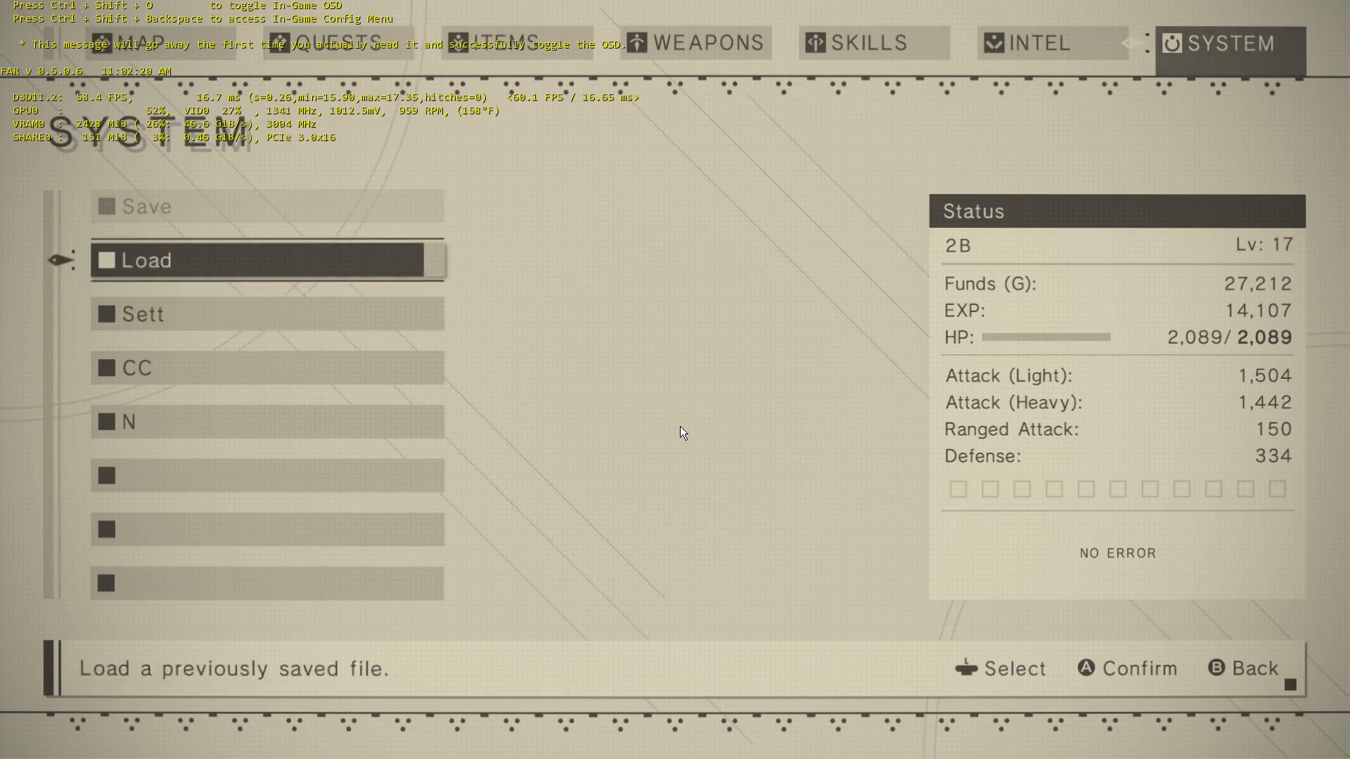
key("Up")
key("Up")
key("Return")
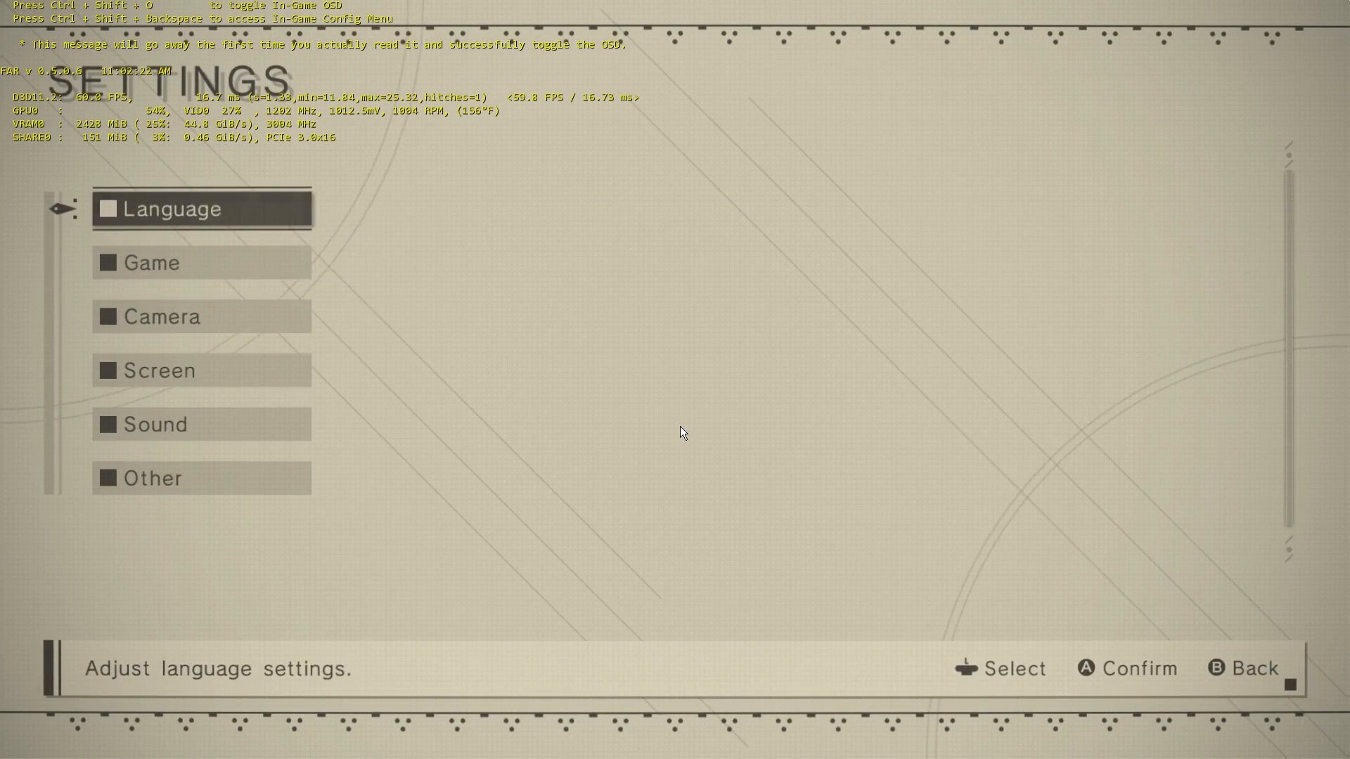
key("Down")
key("Down")
key("Down")
key("Return")
- Look through the screen settings from resolution and V-Sync to texture filter, blur, shadows and effects
key("Down")
key("Down")
key("Down")
key("Down")
key("Down")
key("Down")
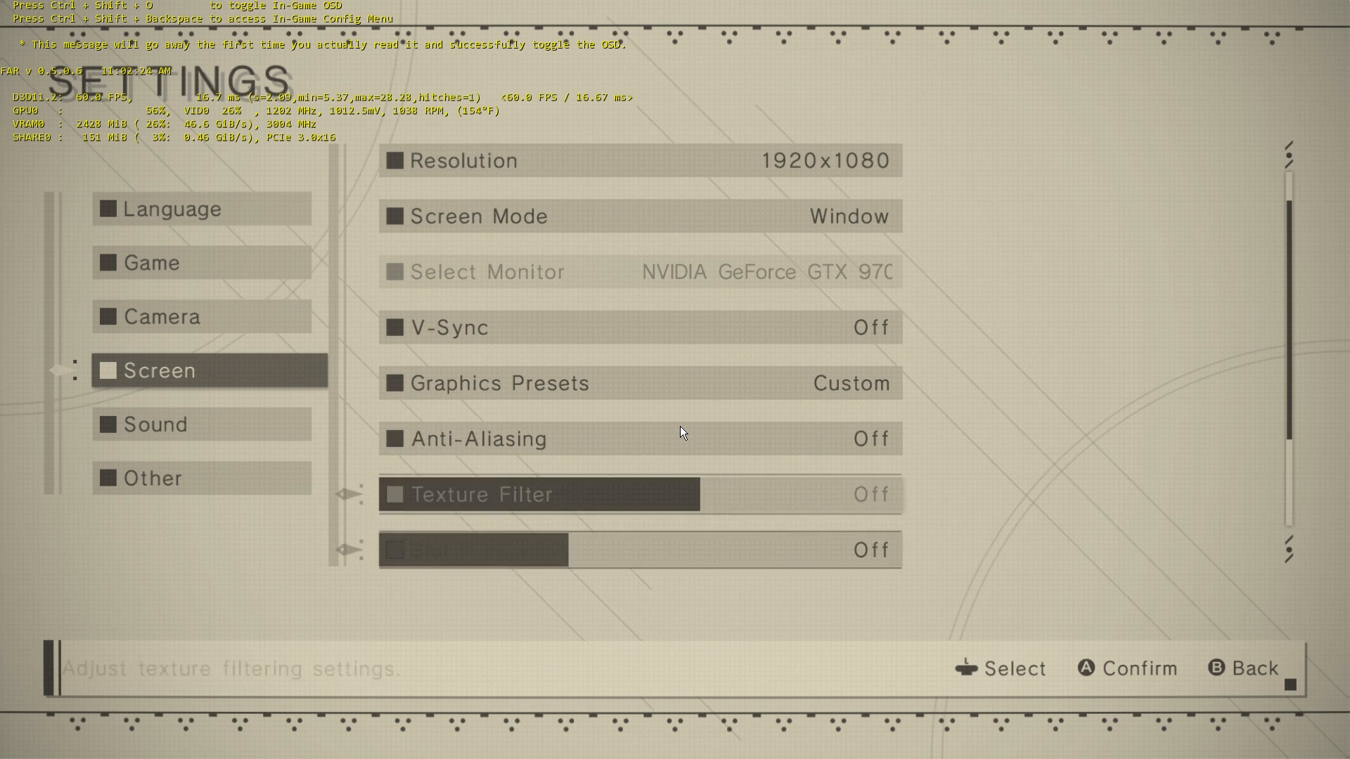
key("Down")
key("Down")
key("Down")
key("Down")
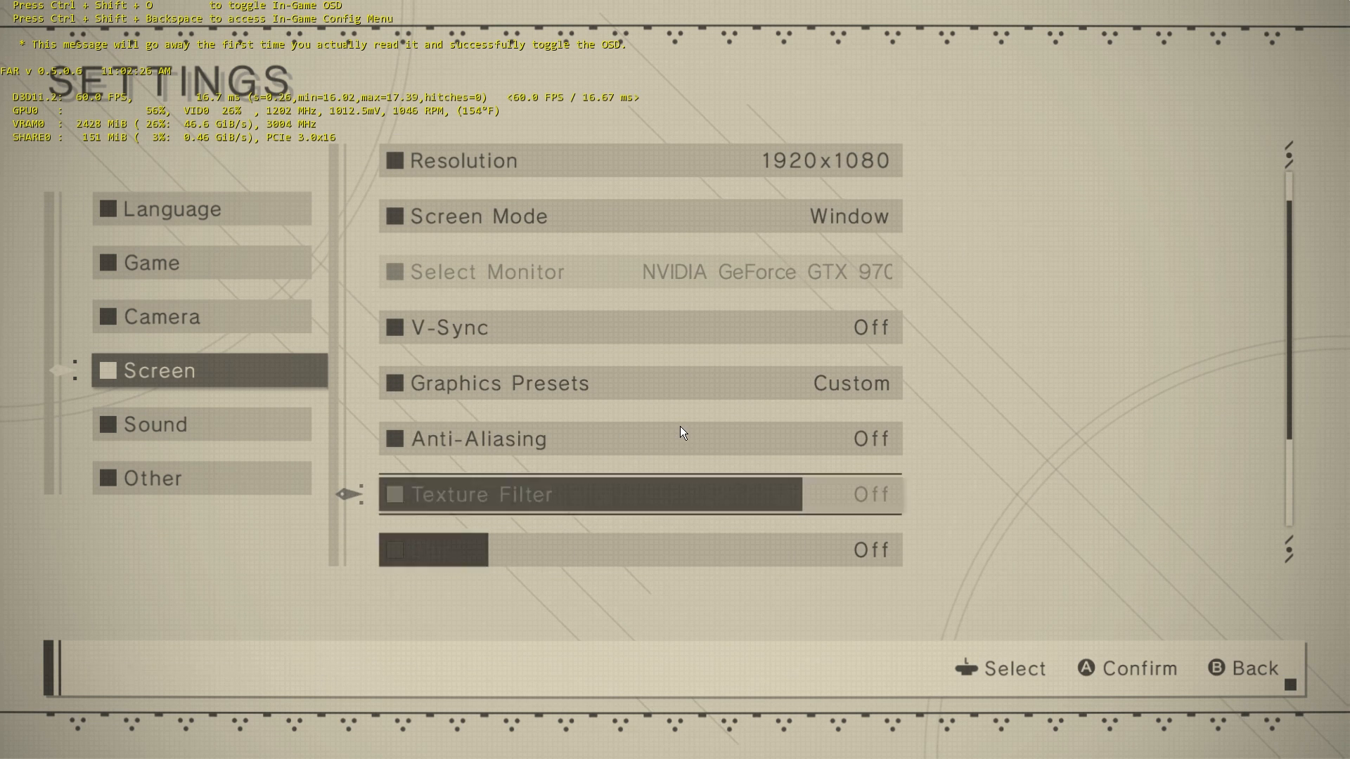
key("Up")
key("Up")
key("Down")
key("Down")
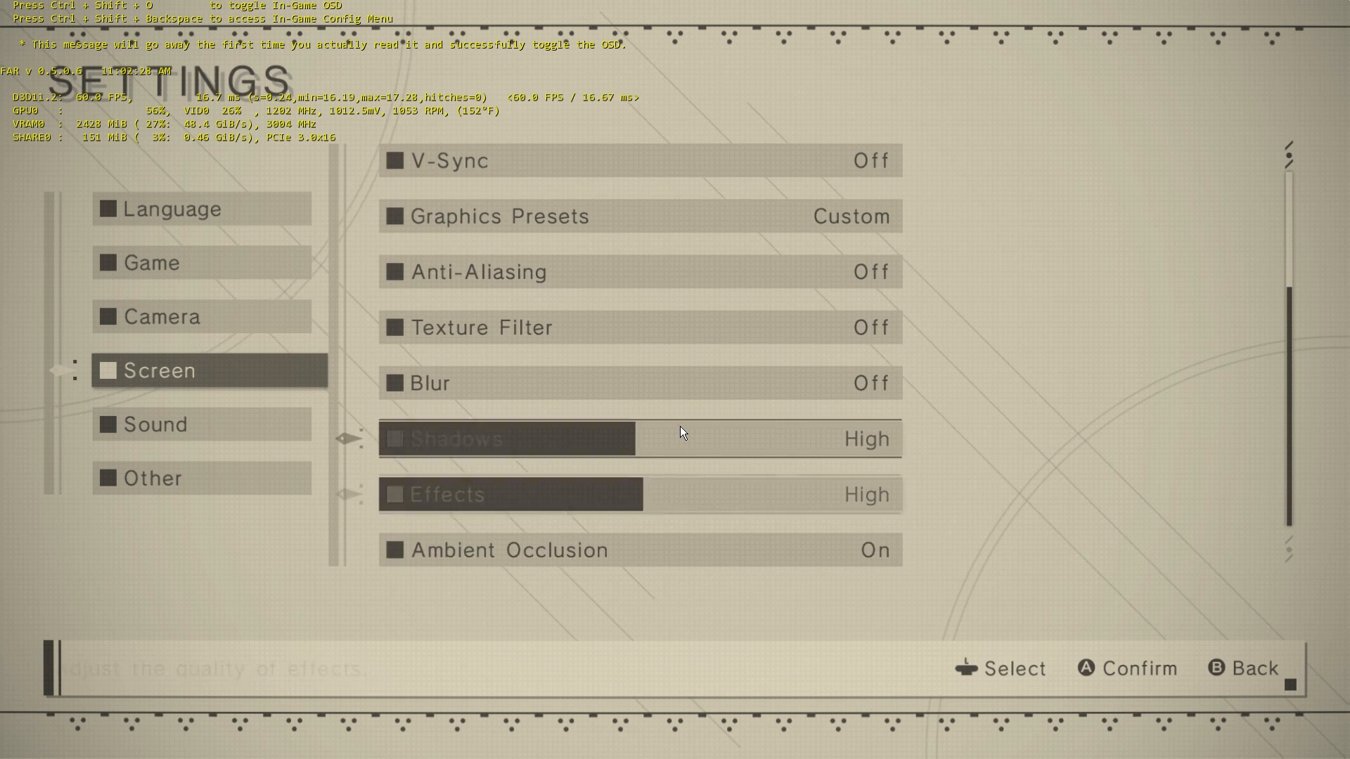
- Set Ambient Occlusion to Off and return to gameplay
key("Up")
key("Up")
key("Down")
key("Down")
key("Return")
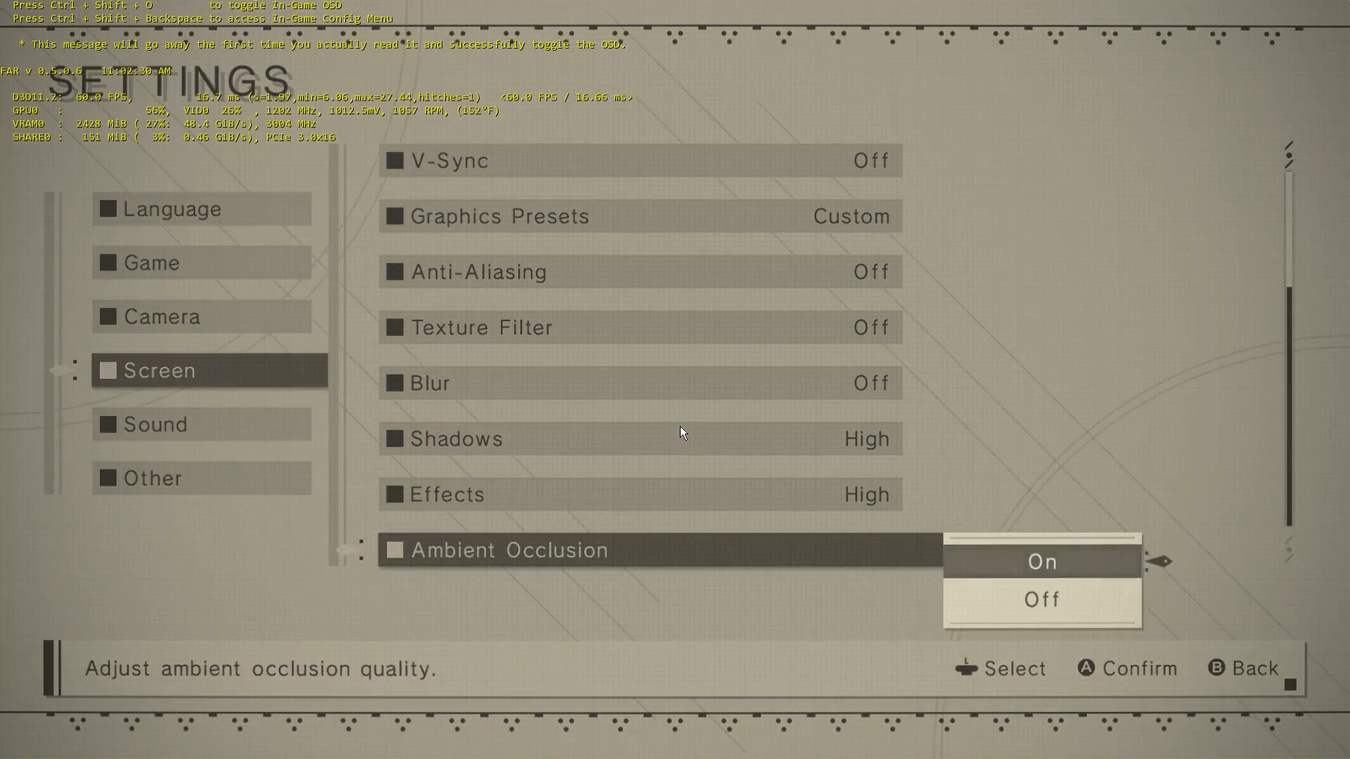
key("Down")
key("Return")
key("Escape")
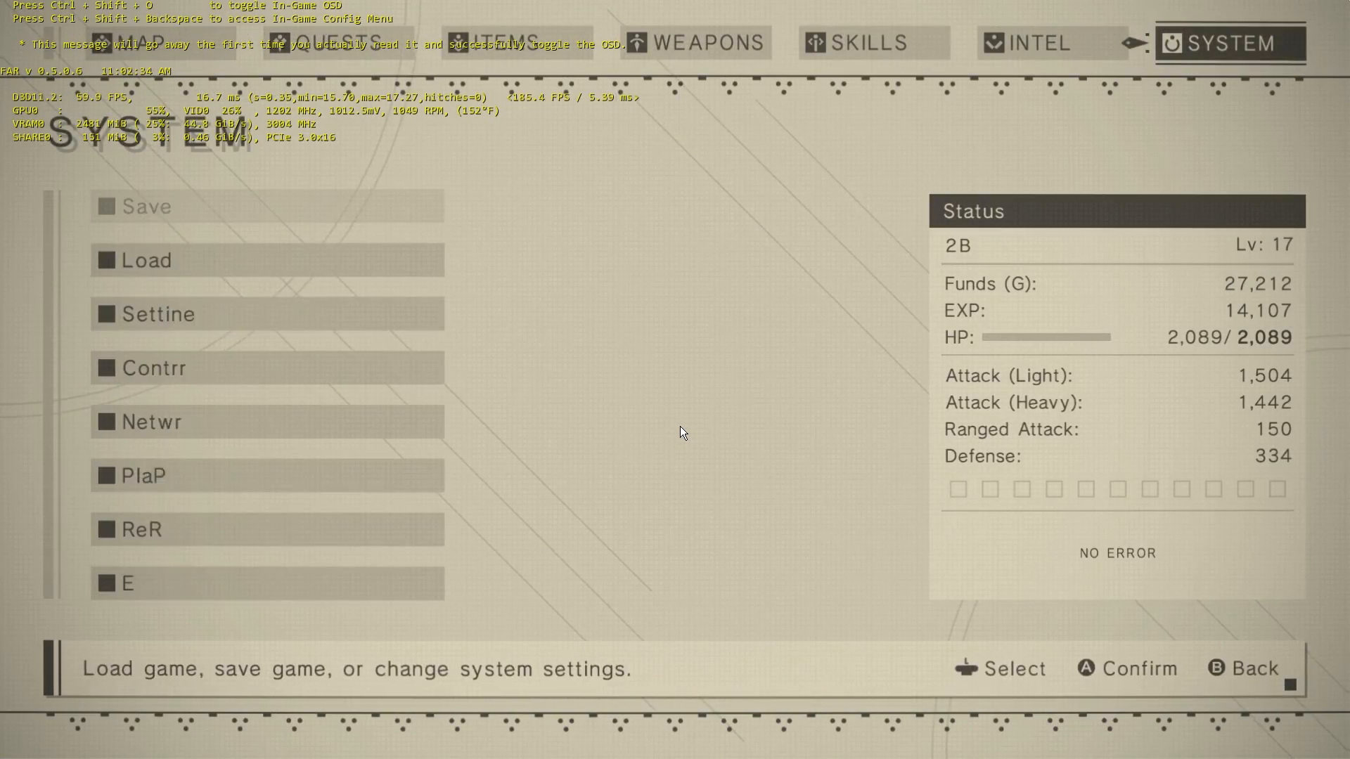
key("Escape")
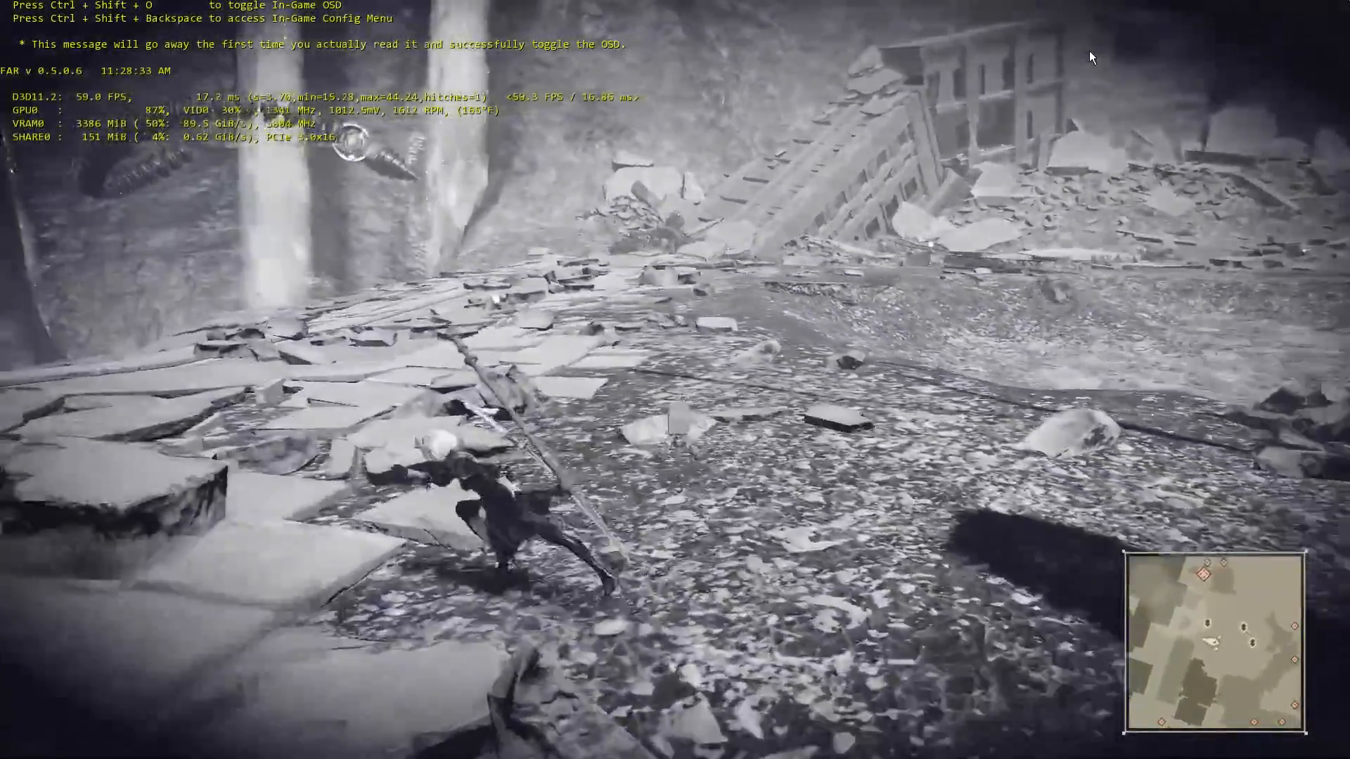
- Reopen the Screen settings during gameplay and check the resolution, screen mode and V-Sync options
key("Escape")
key("Down")
key("Down")
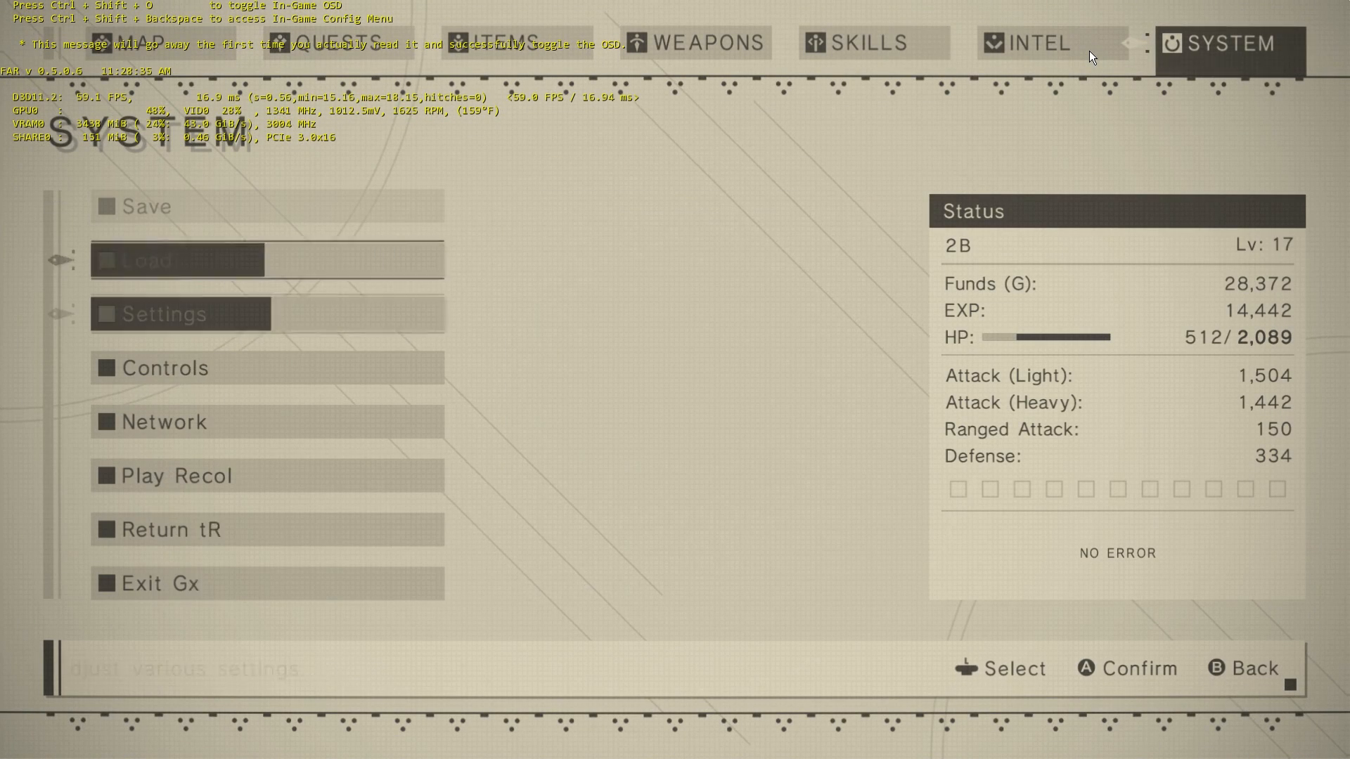
key("Up")
key("Return")
key("Down")
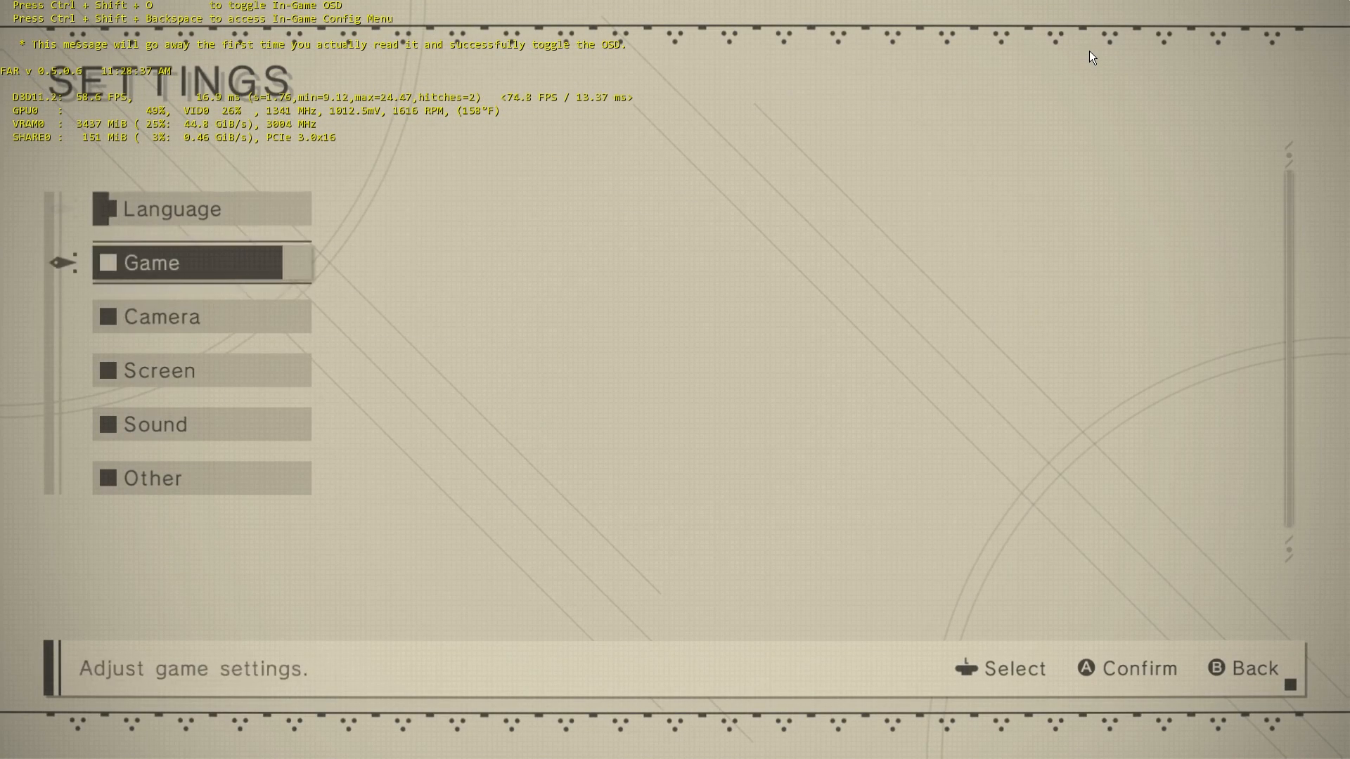
key("Down")
key("Down")
key("Return")
key("Down")
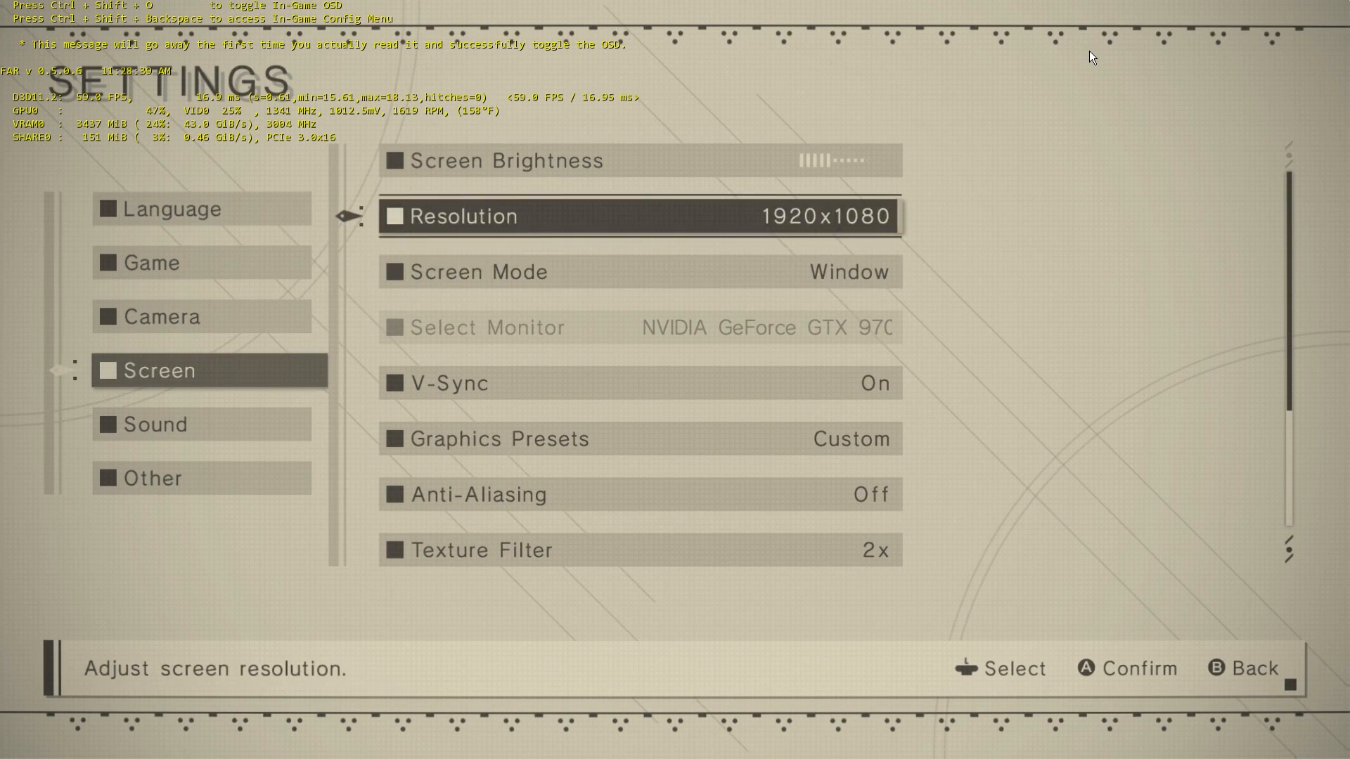
key("Down")
key("Up")
key("Down")
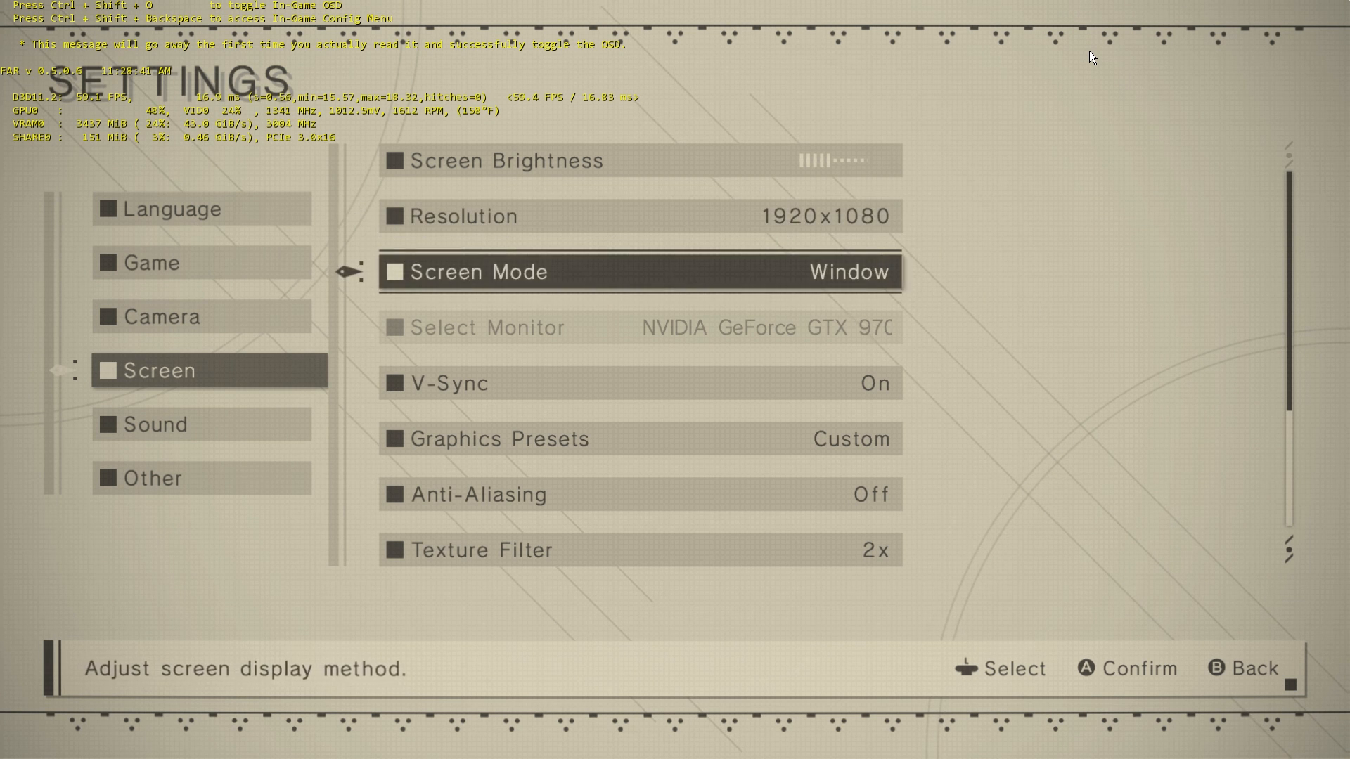
key("Down")
key("Down")
key("Down")
key("Up")
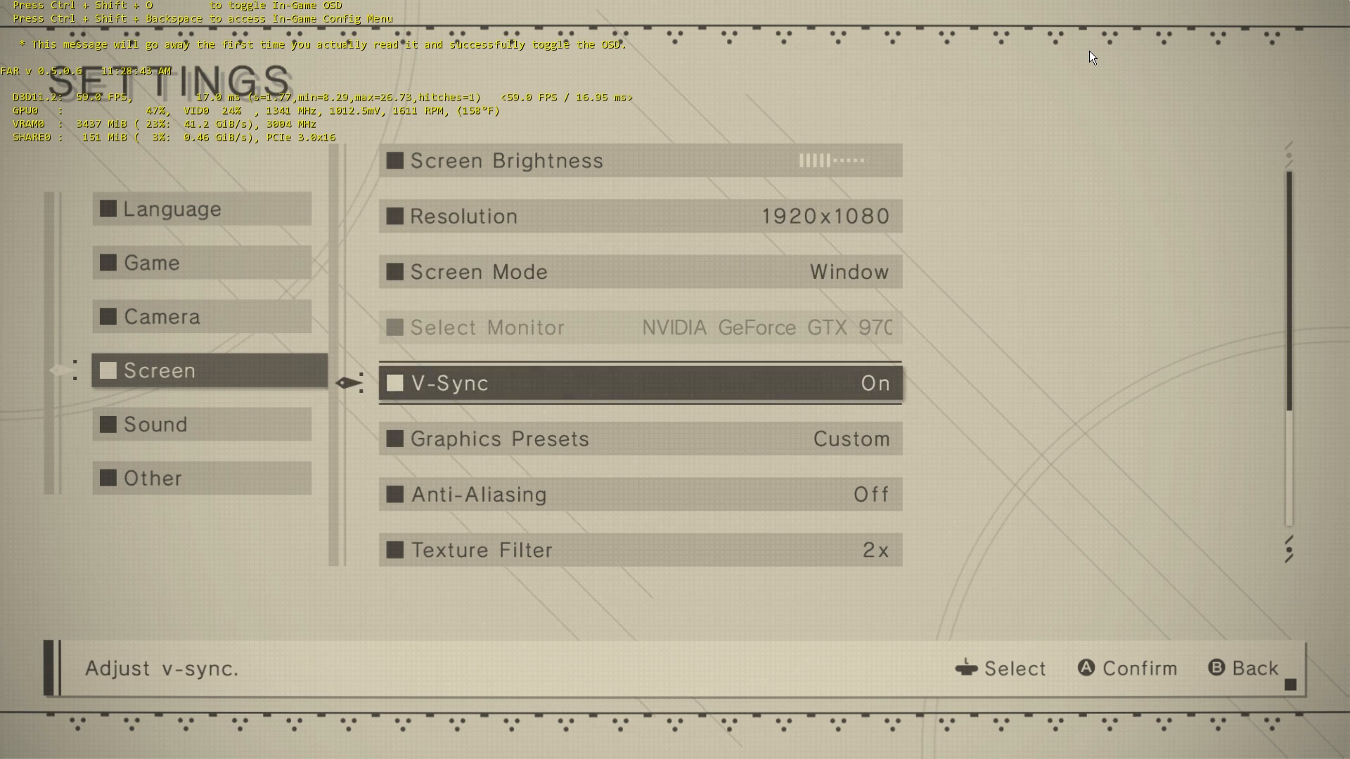
key("Down")
key("Up")
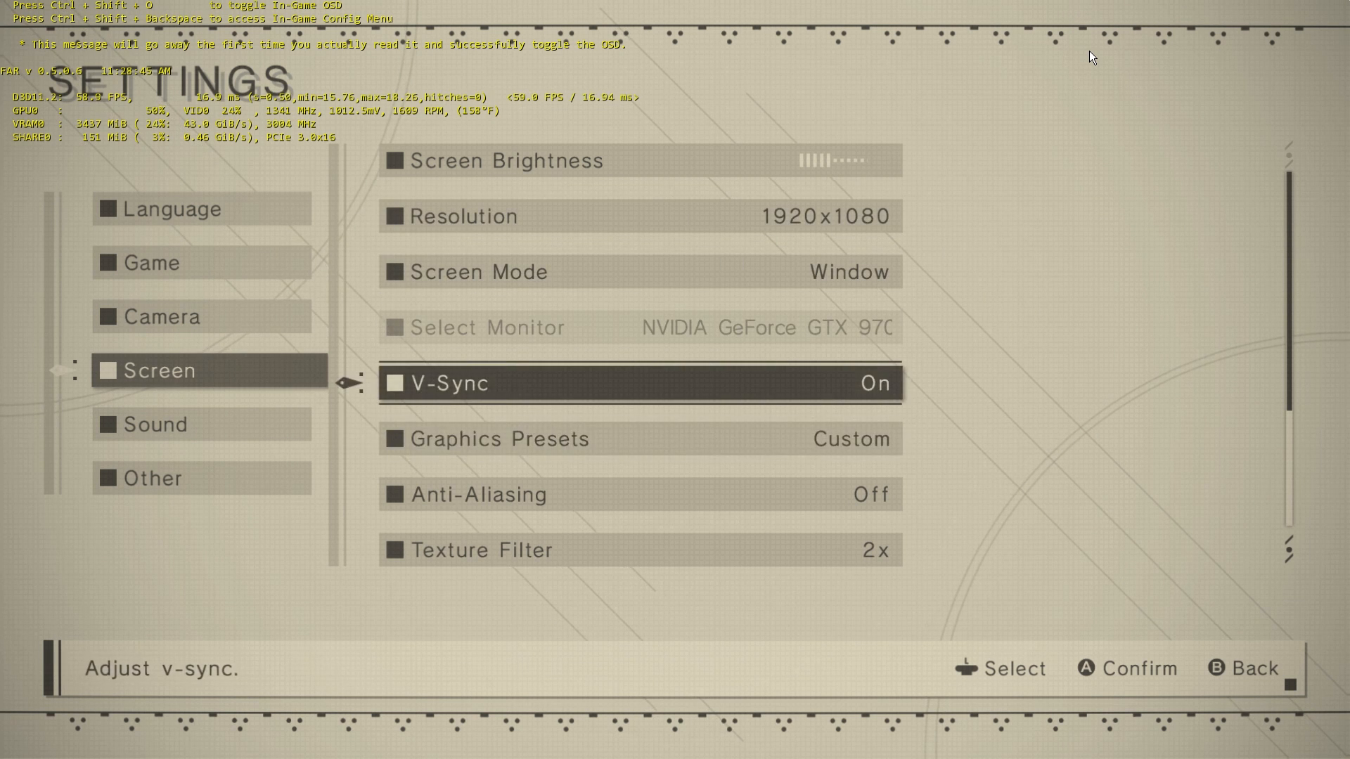
- Review the anti-aliasing, texture filter, blur, shadows, effects and ambient occlusion settings and return to gameplay
key("Down")
key("Down")
key("Down")
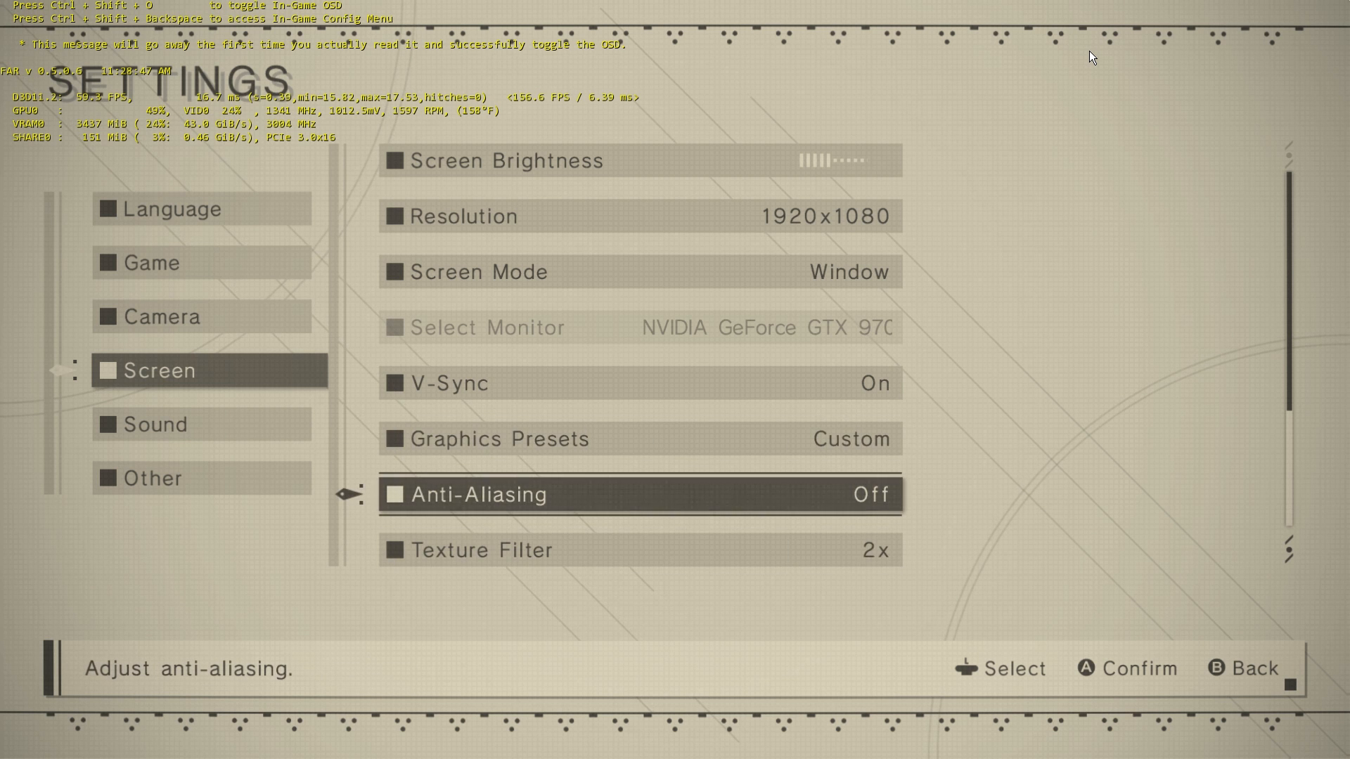
key("Down")
key("Up")
key("Down")
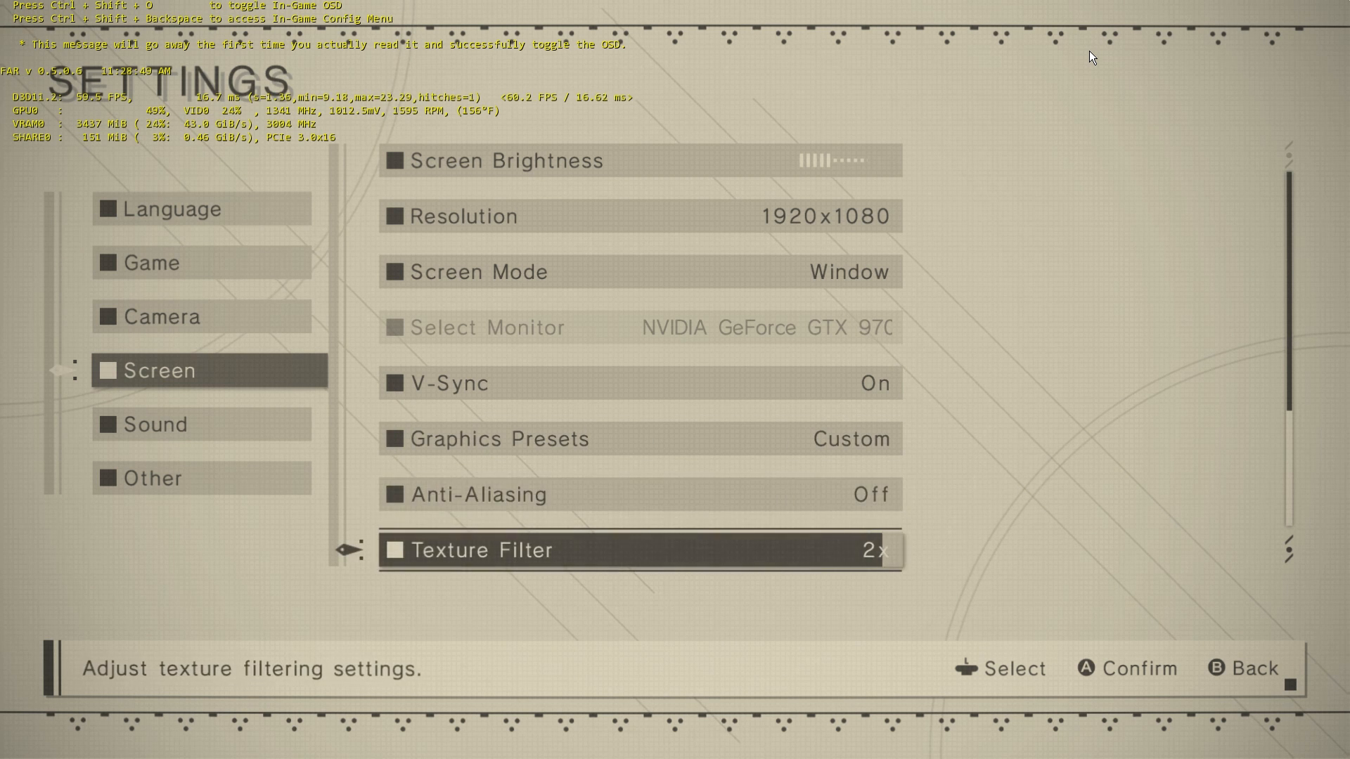
key("Down")
key("Down")
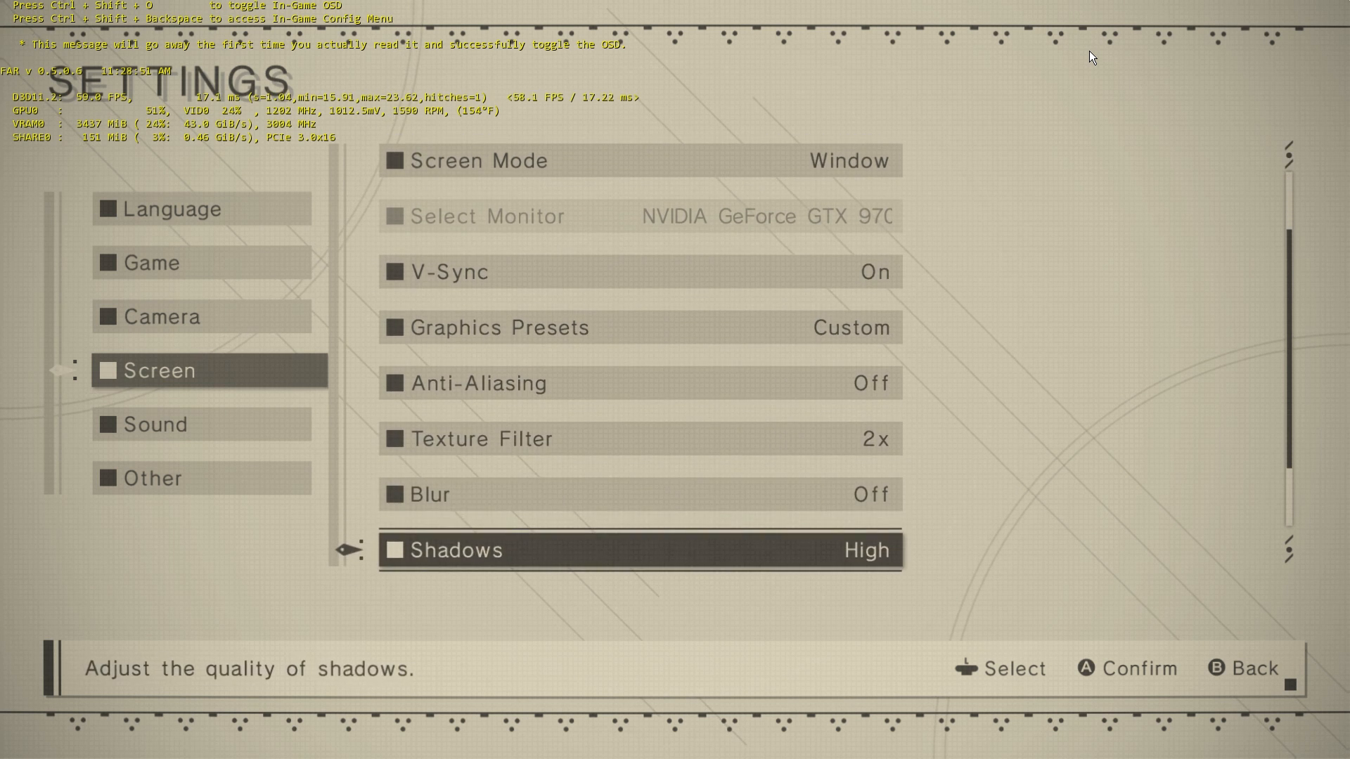
key("Up")
key("Up")
key("Up")
key("Down")
key("Down")
key("Down")
key("Down")
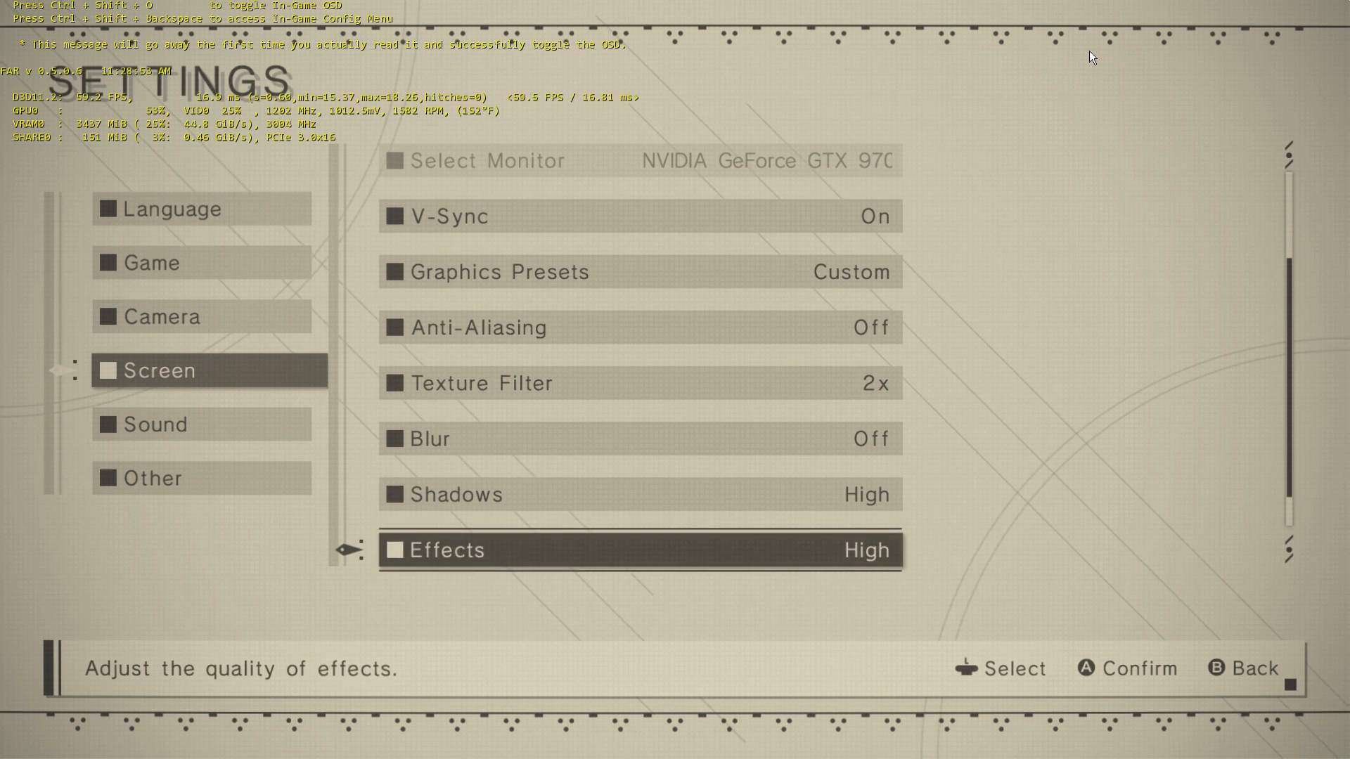
key("Up")
key("Down")
key("Down")
key("Down")
key("Up")
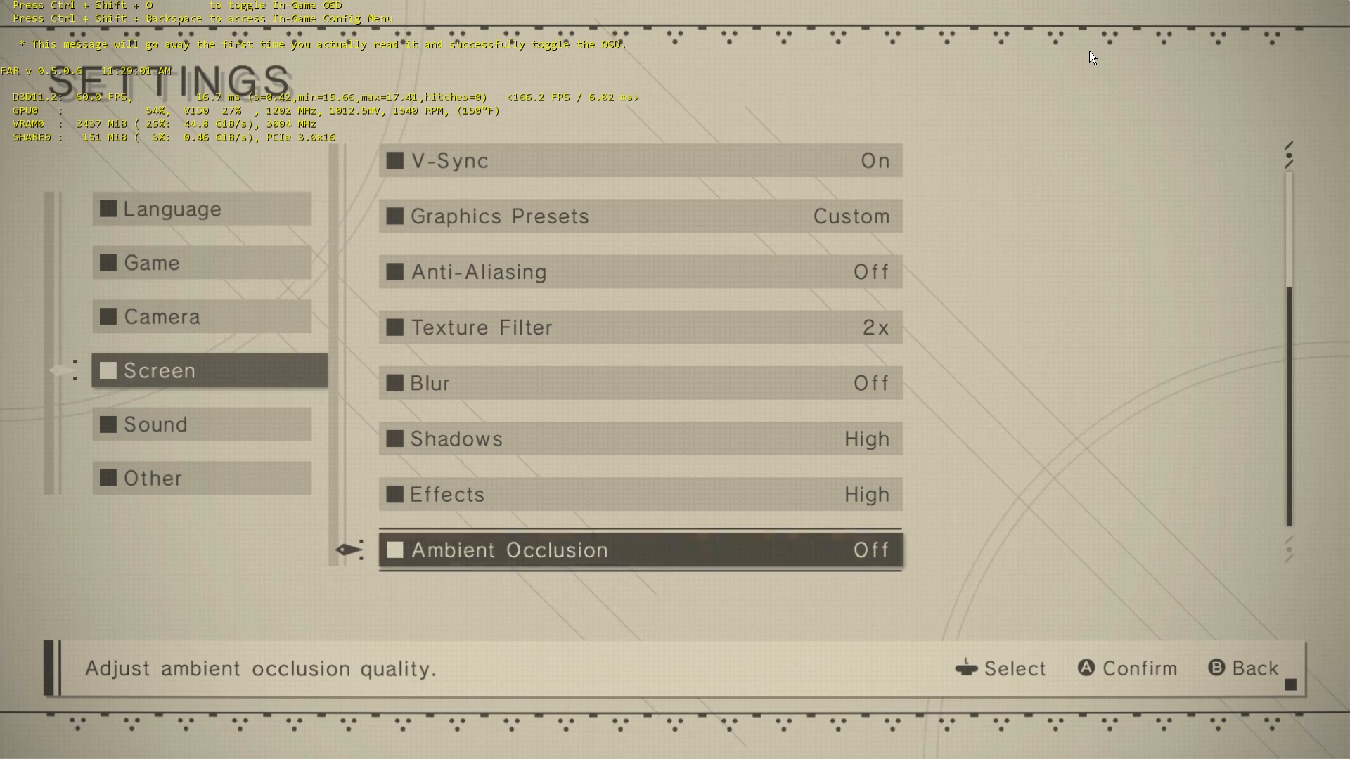
key("Escape")
key("Escape")
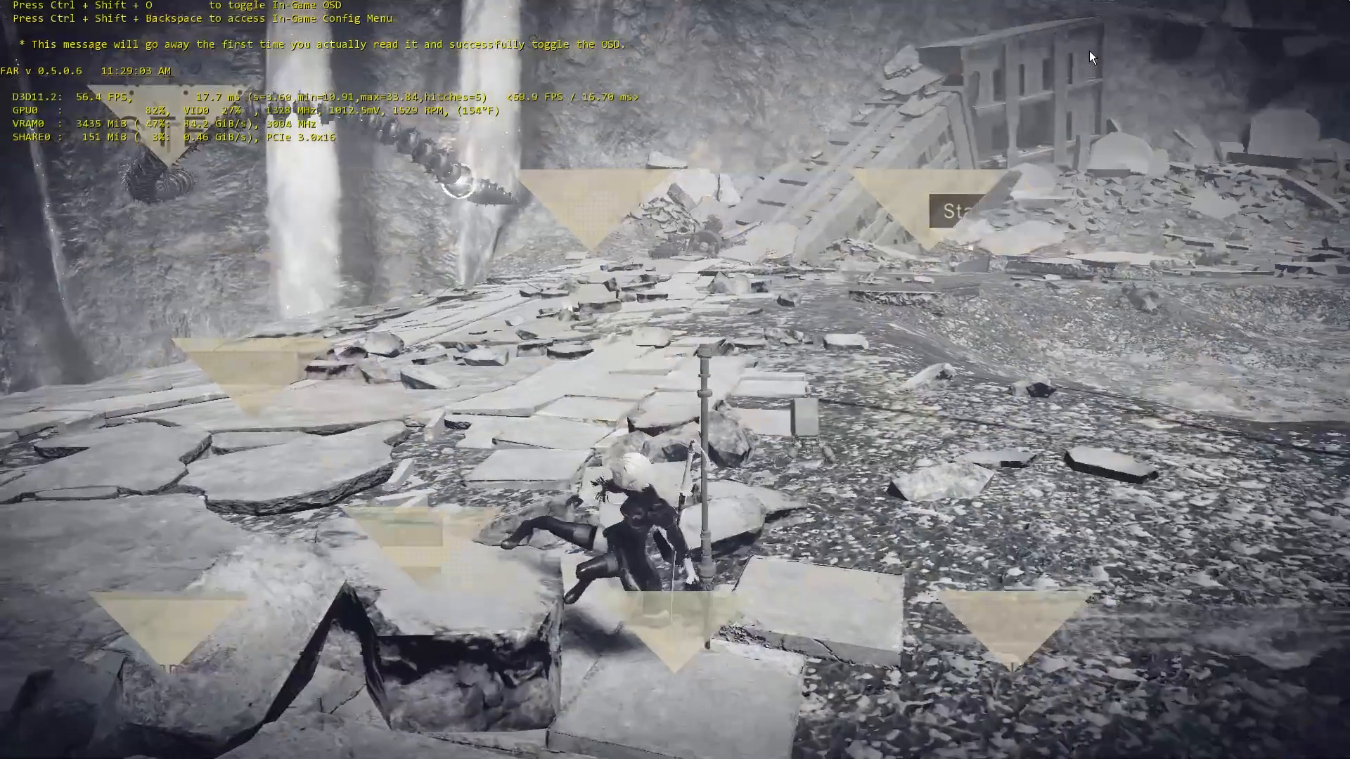
- Run across the broken slabs of the crater to the glowing pickup at the rubble pile
key("a")
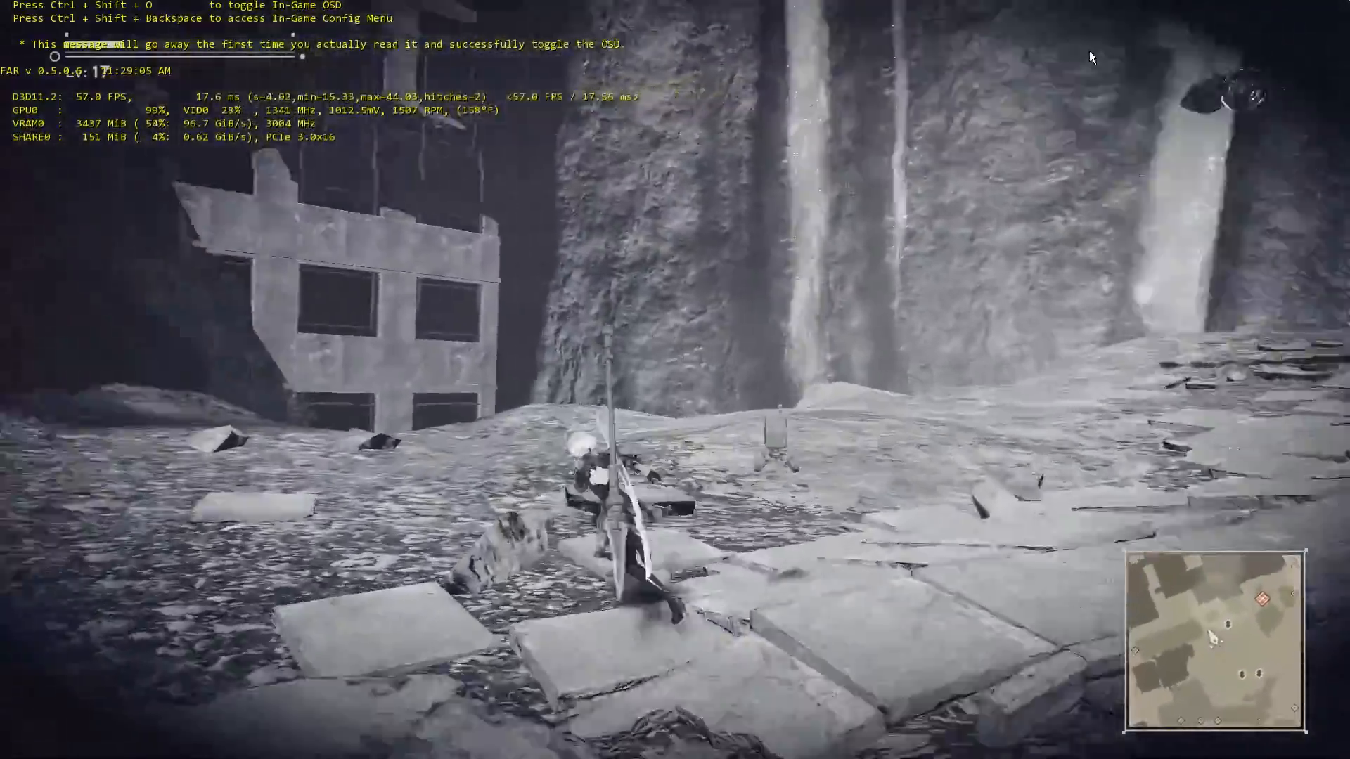
key("w")
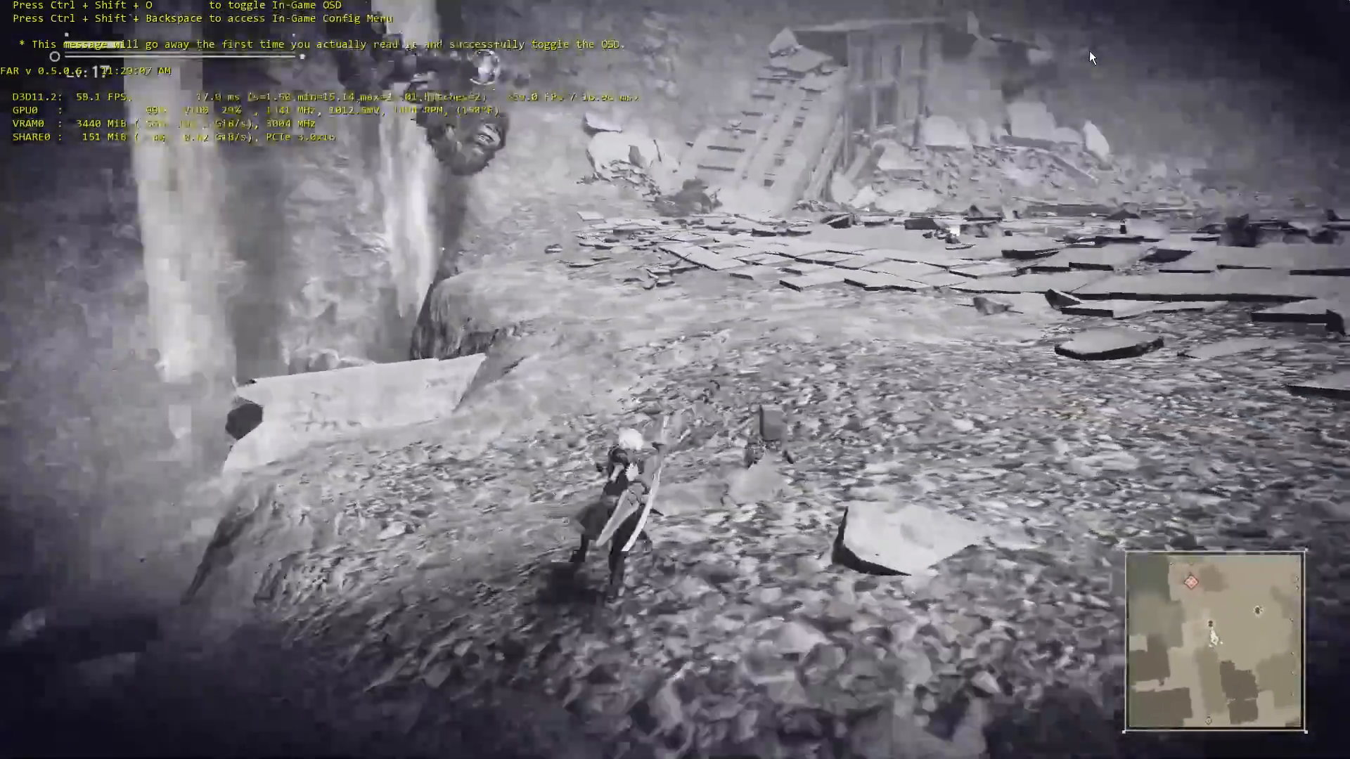
key("w")
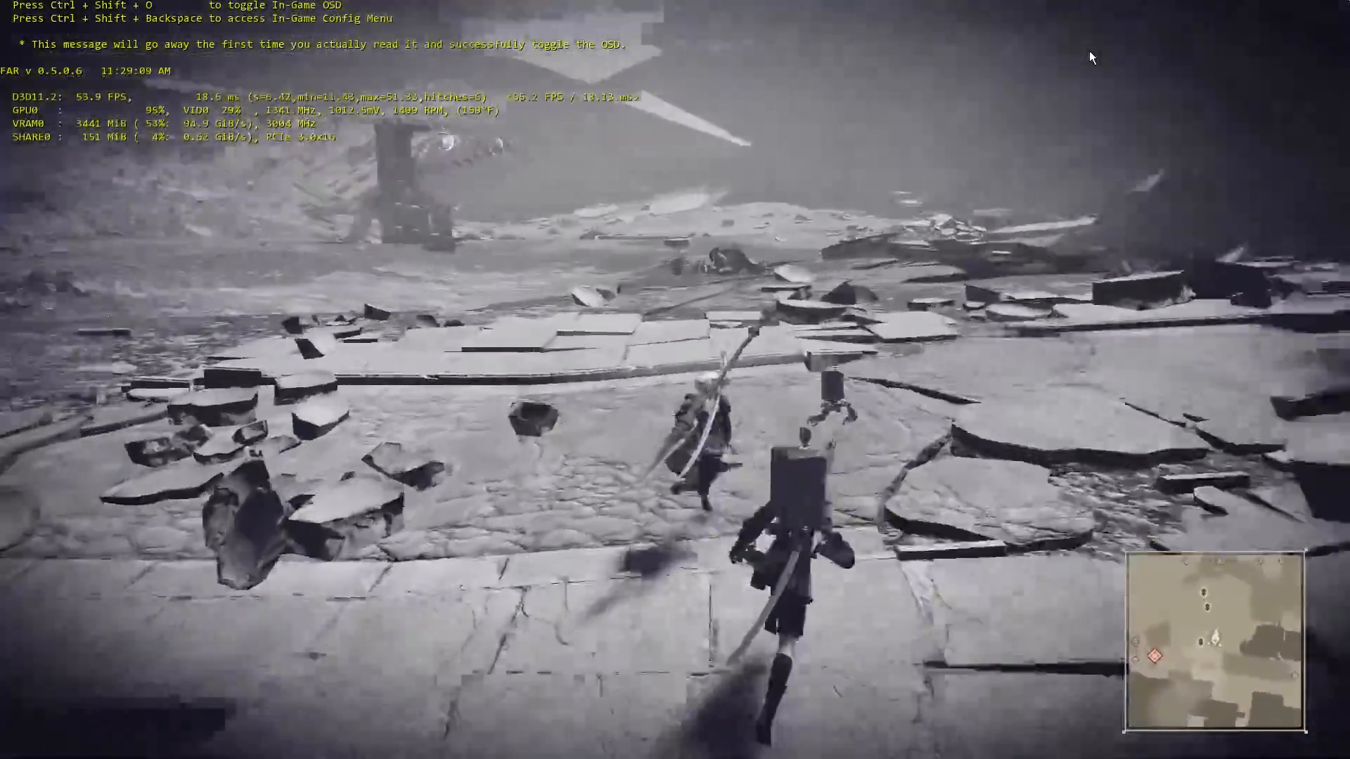
key("w")
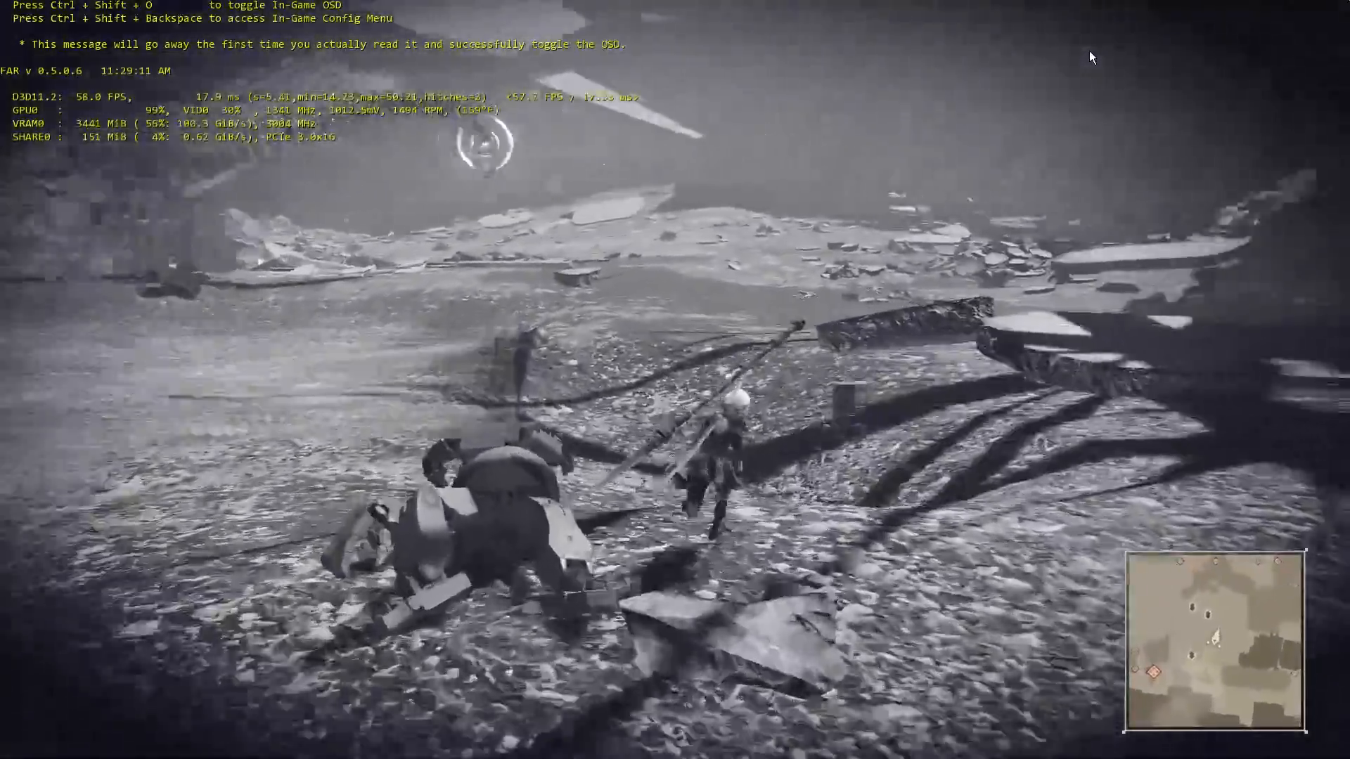
key("w")
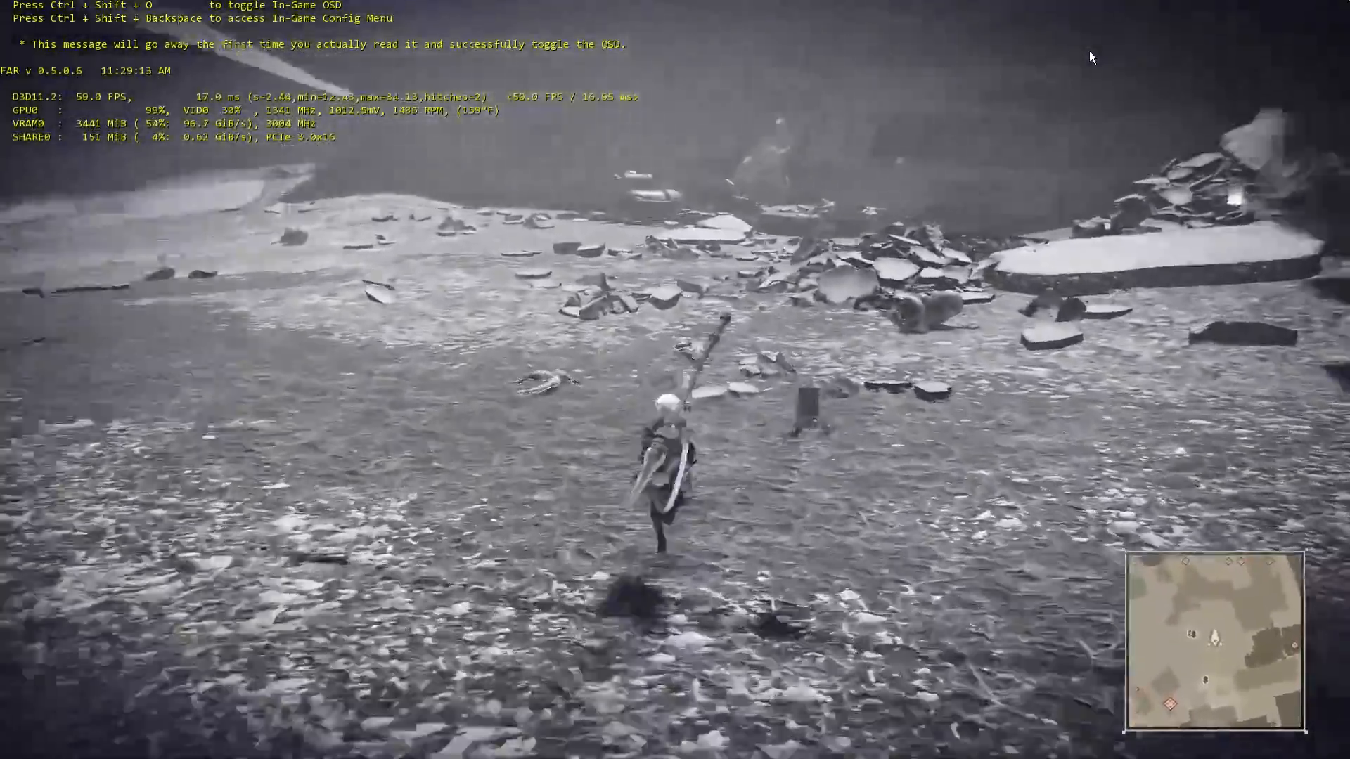
key("w")
key("w")
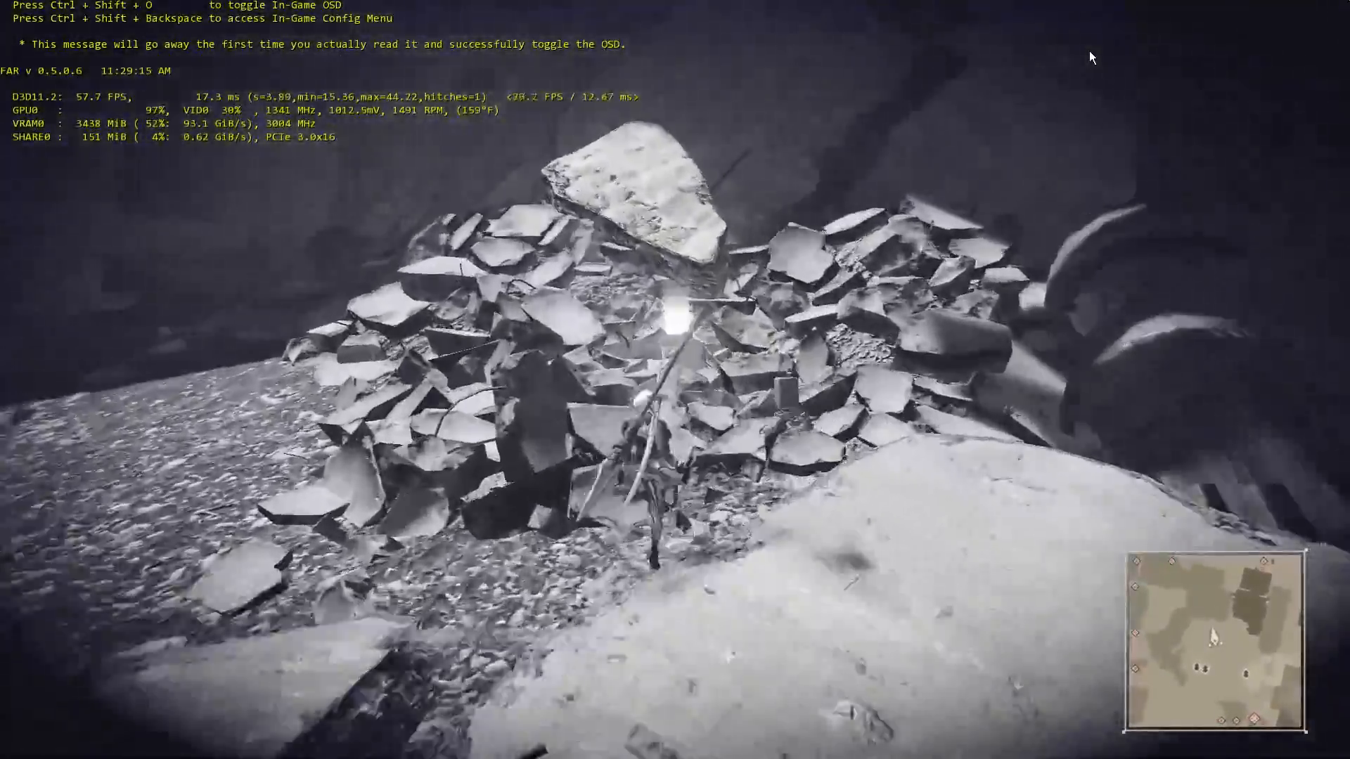
- Use a healing item on 2B from the item list and return to gameplay
key("Escape")
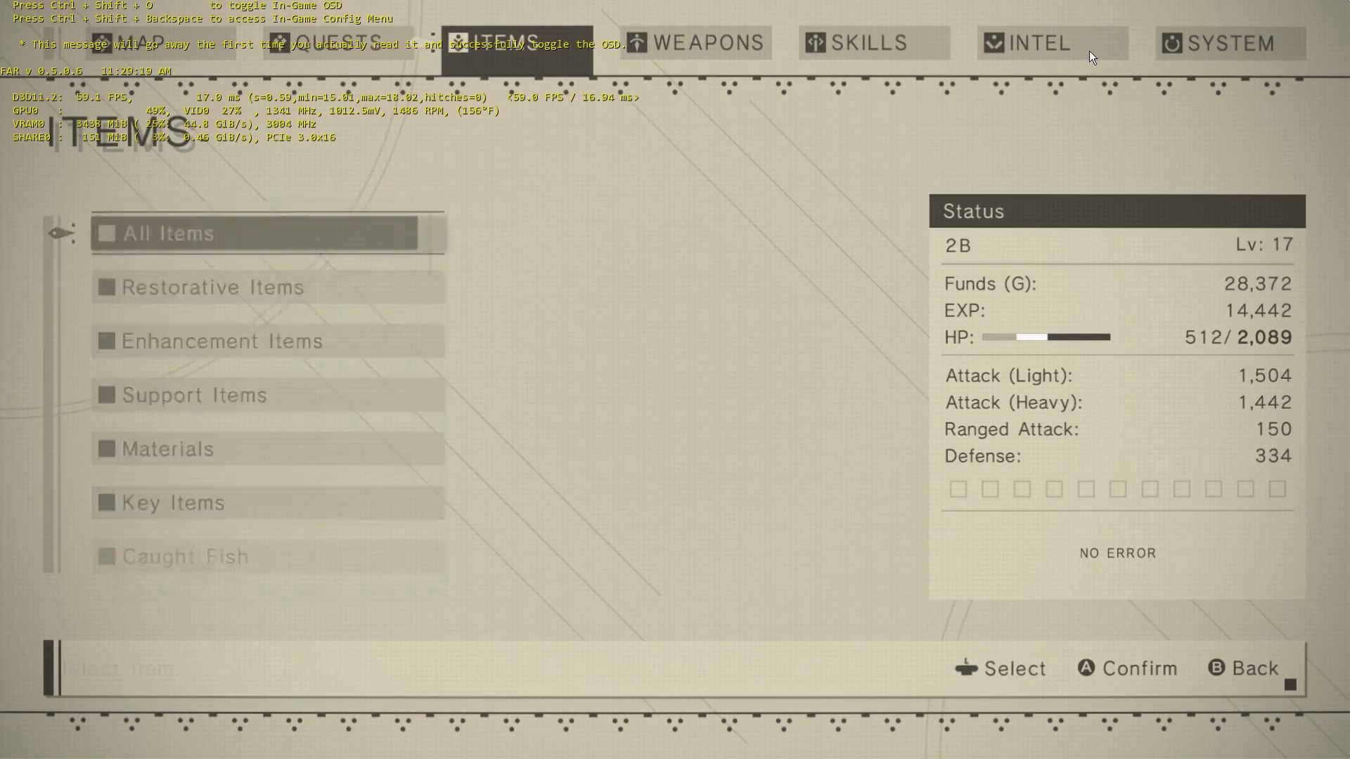
key("Return")
key("Down")
key("Return")
key("Return")
key("Escape")
key("Escape")
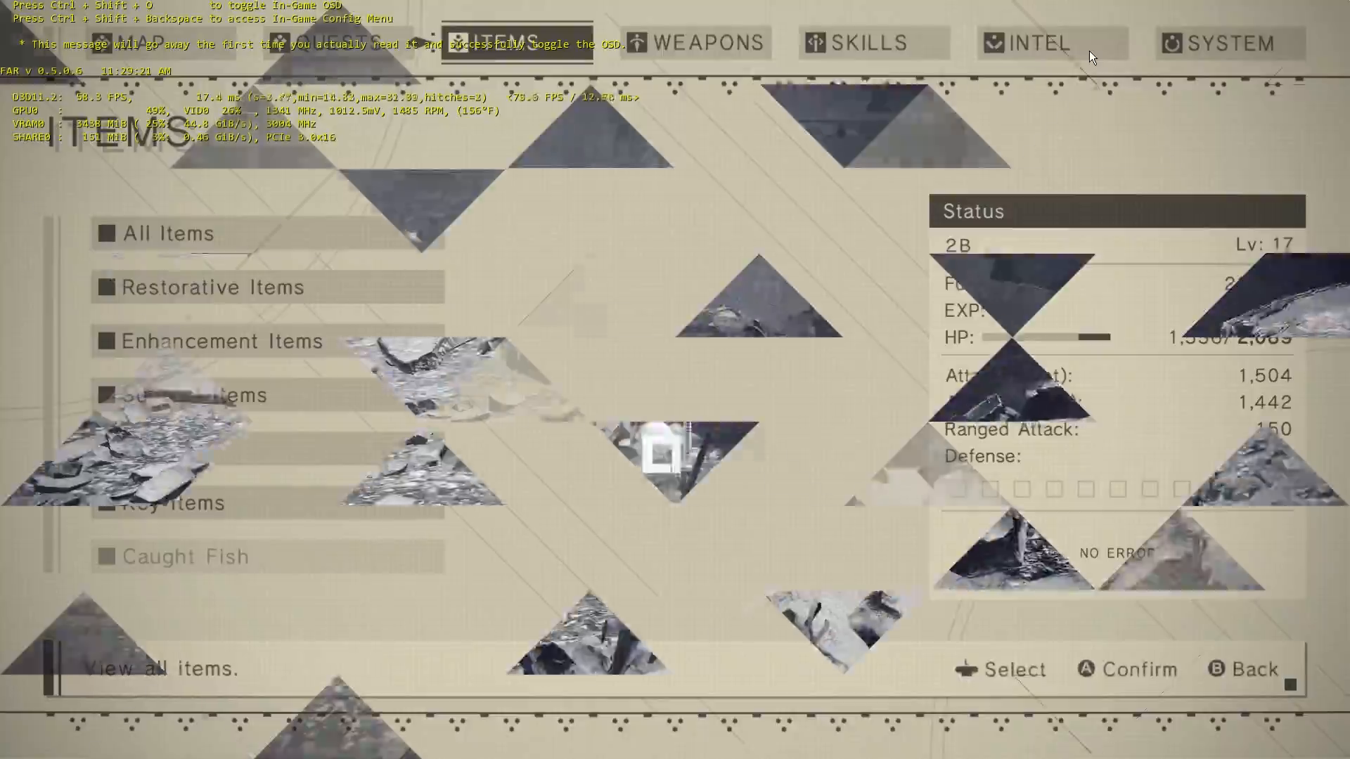
- Run and jump over the tilted building's surface and across the rubble to the cracked road
key("w")
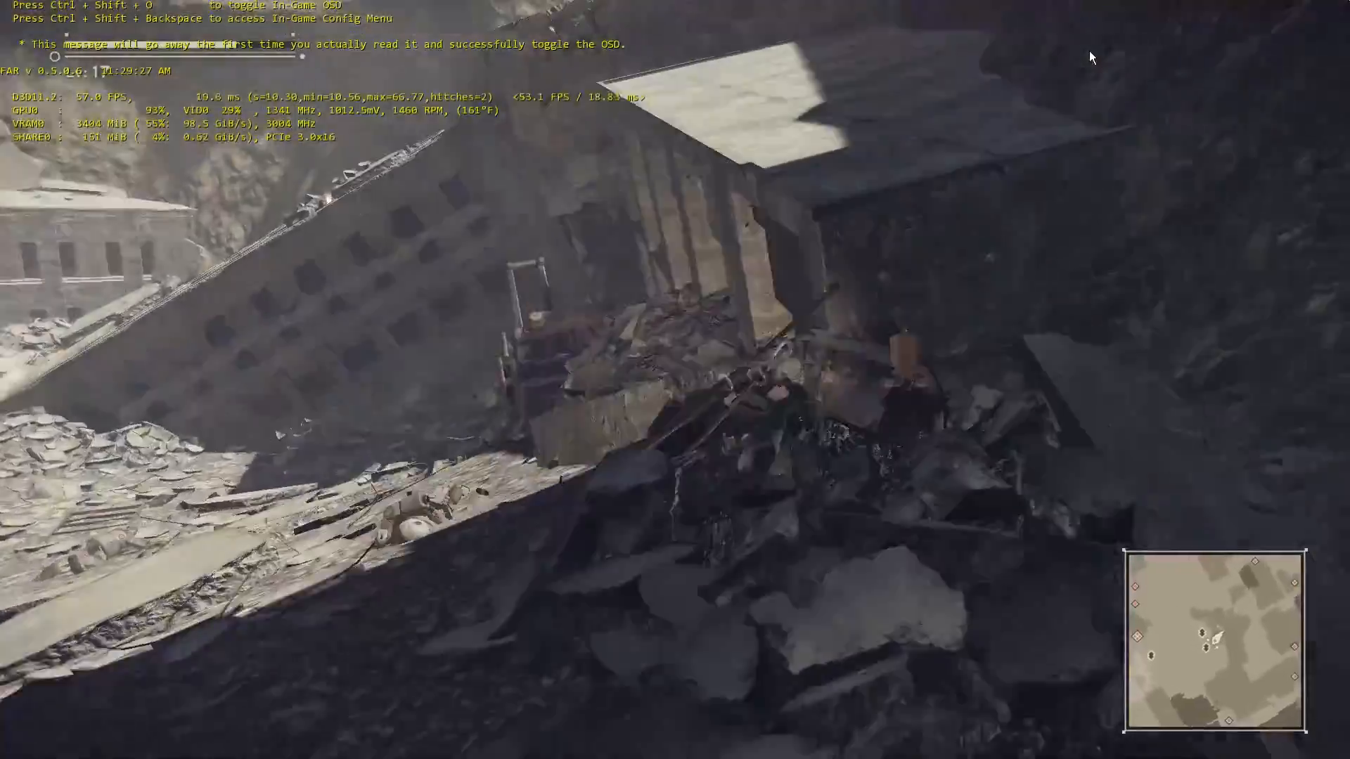
key("space")
key("space")
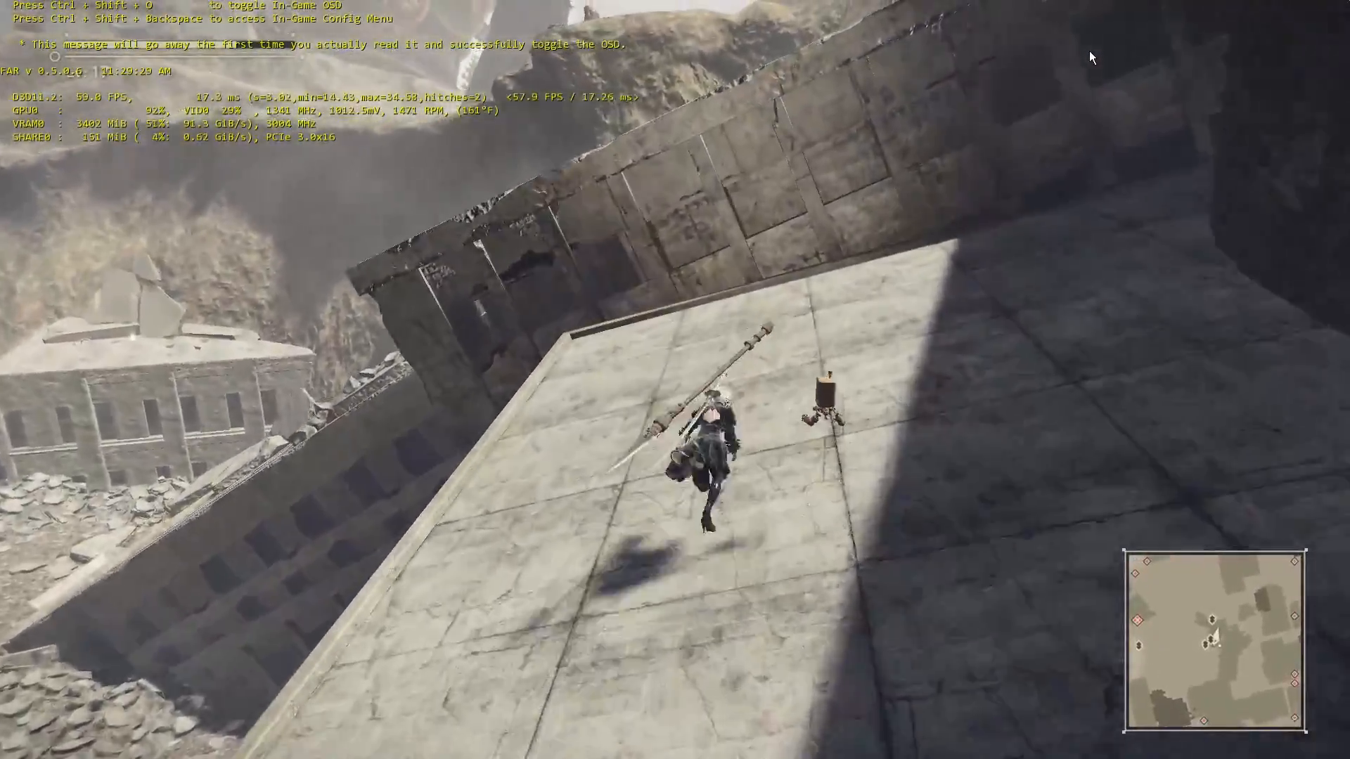
key("space")
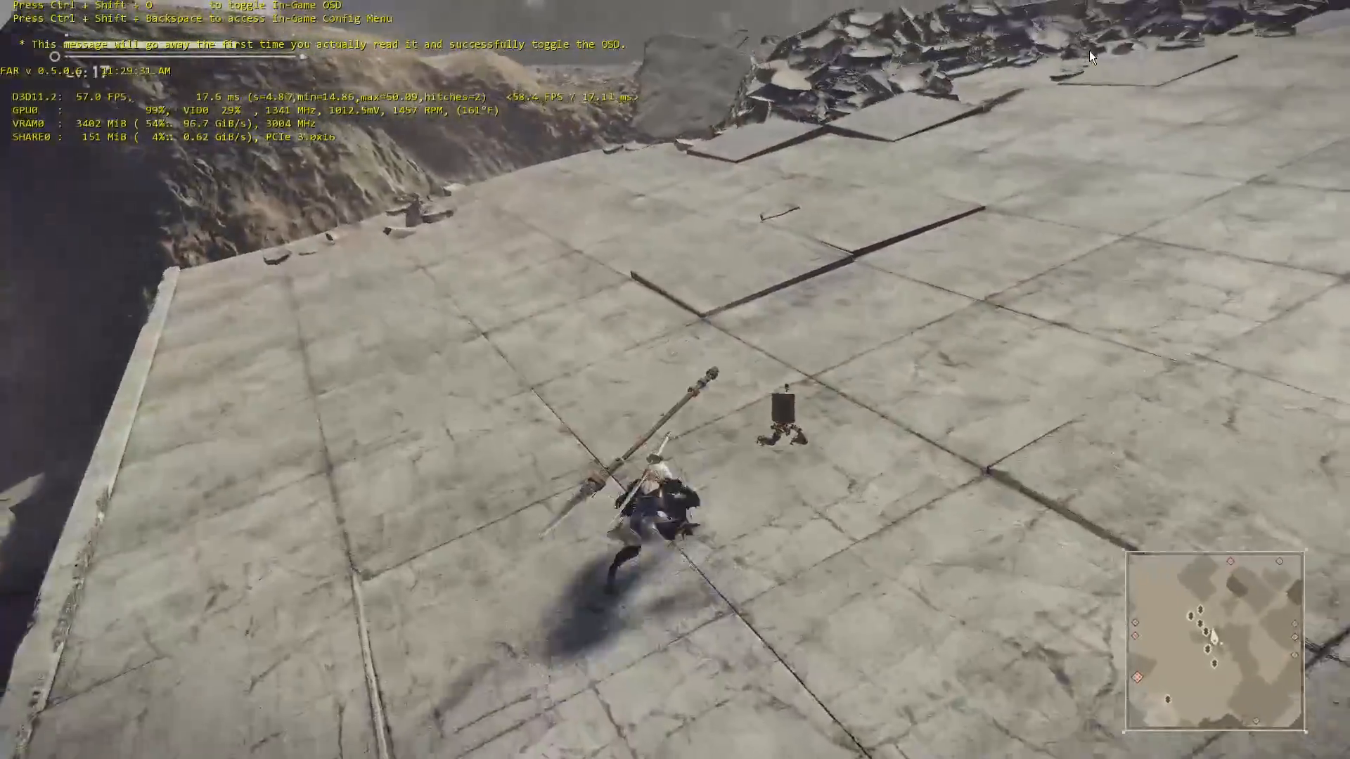
key("space")
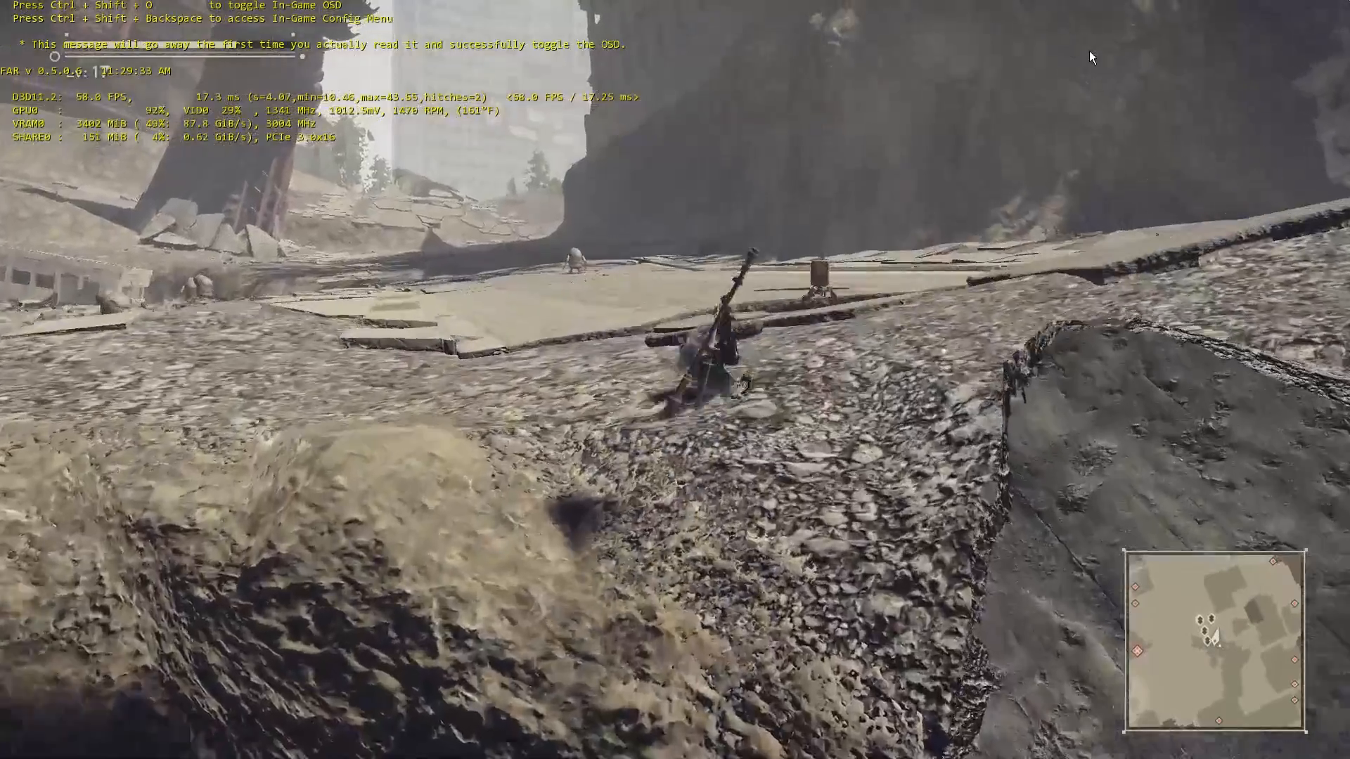
key("space")
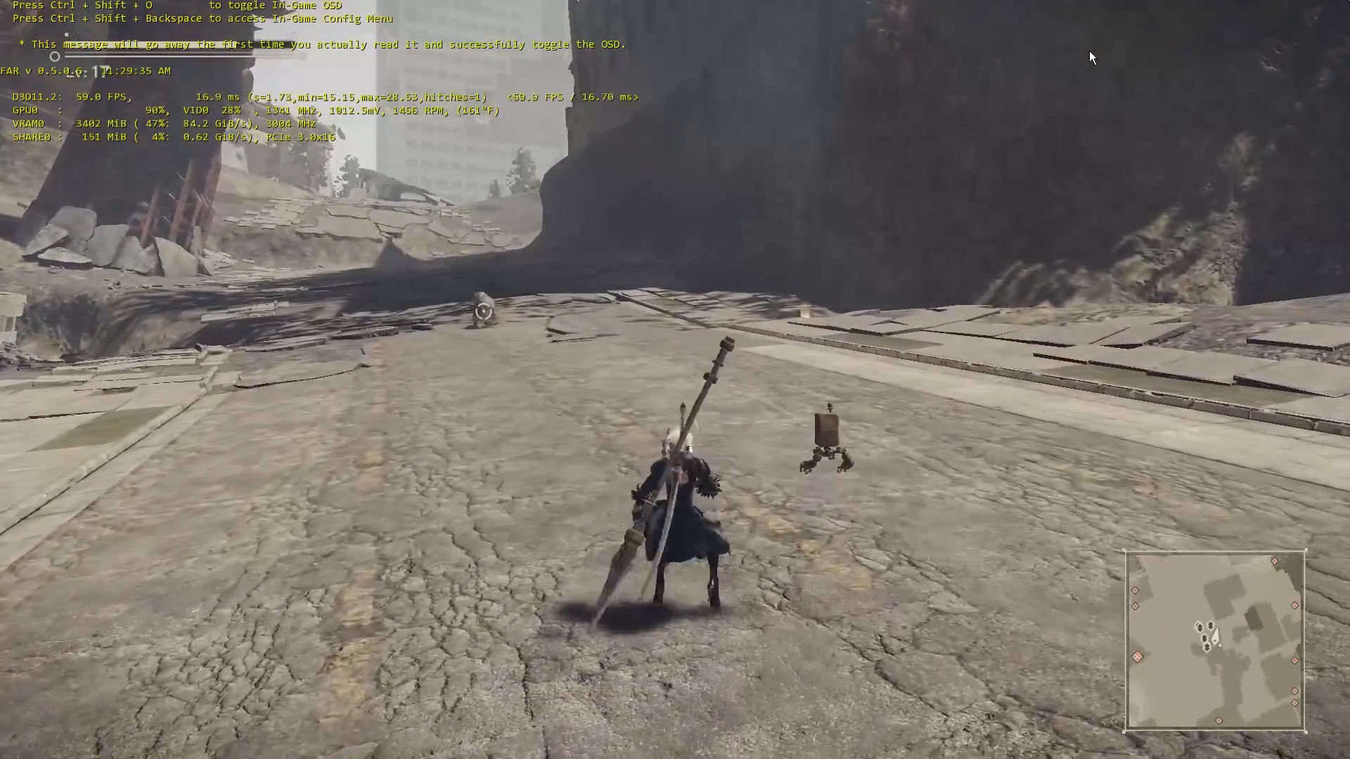
- Open the Screen category of the game's system settings
key("Escape")
key("Left")
key("Down")
key("Down")
key("Down")
key("Down")
key("Down")
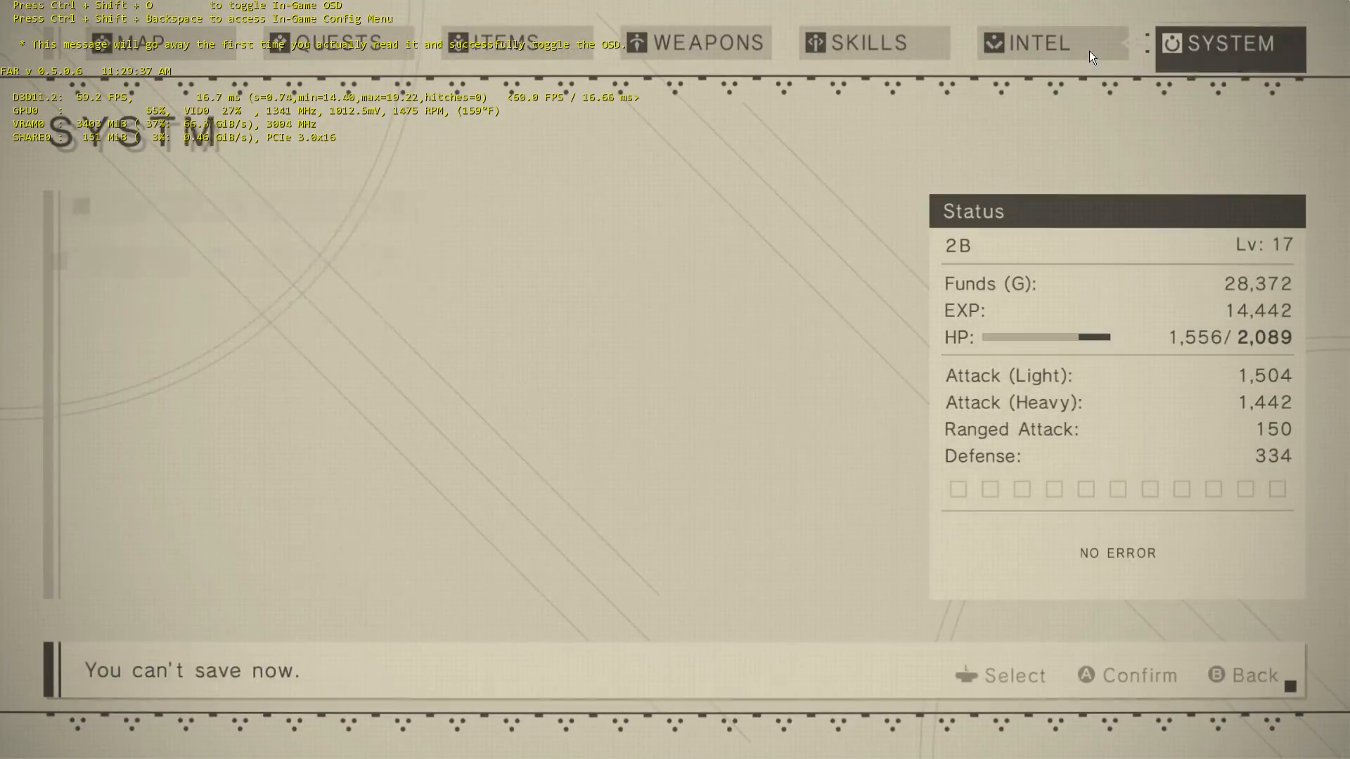
key("Up")
key("Up")
key("Return")
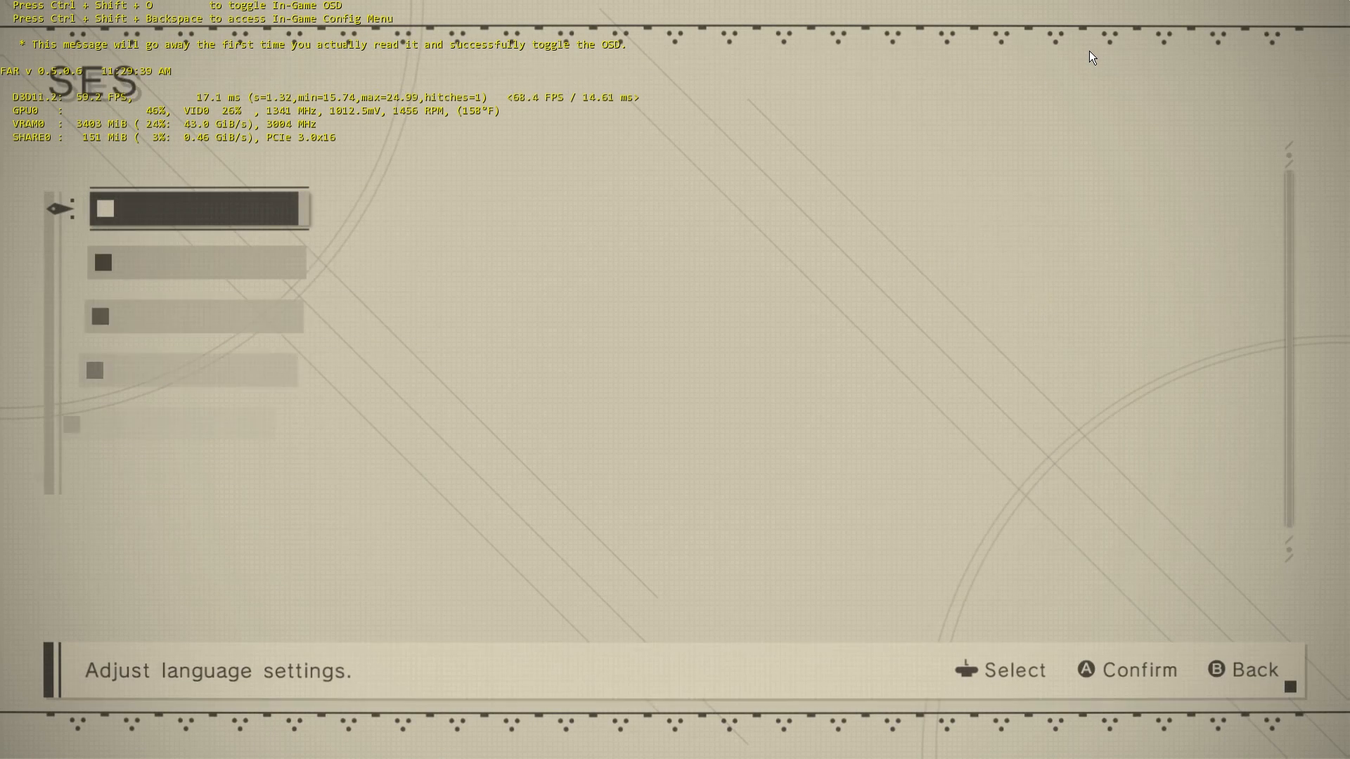
key("Down")
key("Down")
key("Down")
key("Return")
- Review the resolution, screen mode, monitor, V-Sync and graphics preset entries in the Screen settings
key("Down")
key("Down")
key("Down")
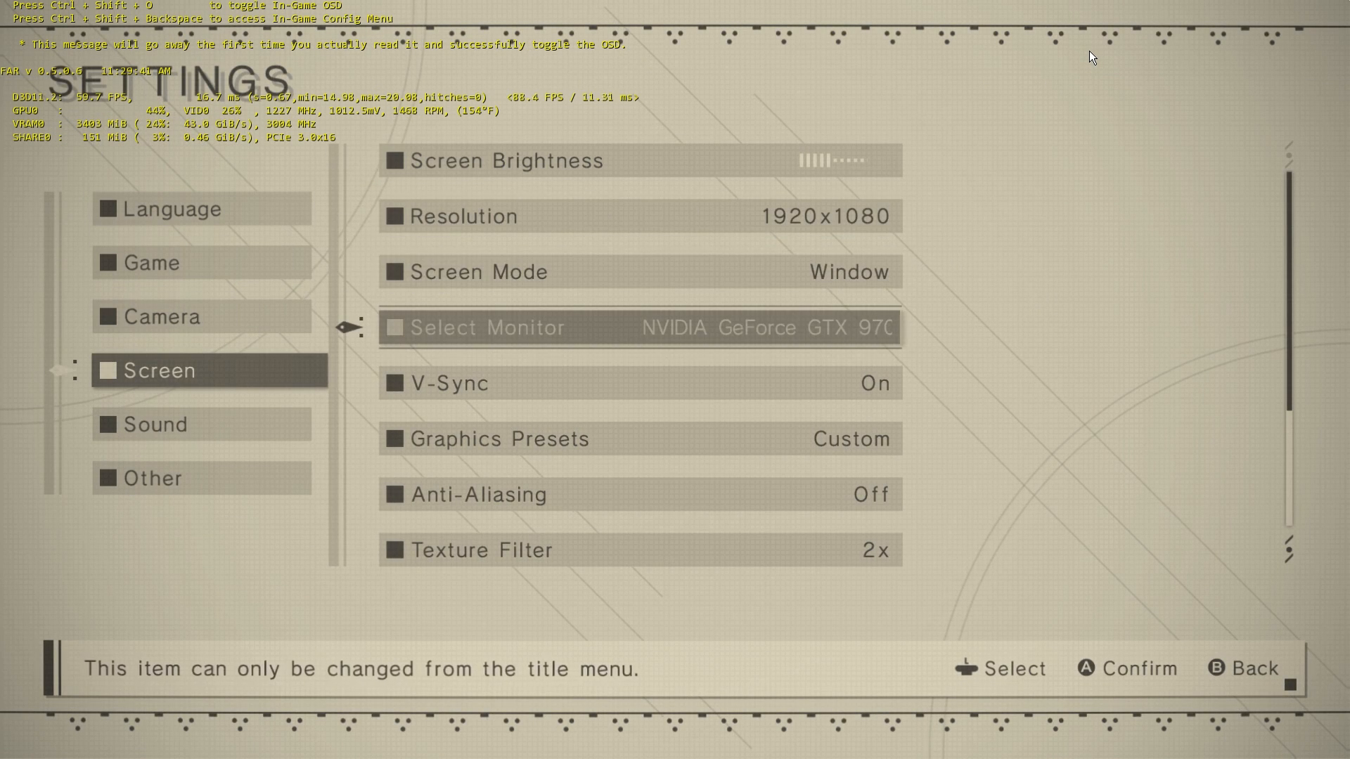
key("Up")
key("Up")
key("Down")
key("Down")
key("Down")
key("Down")
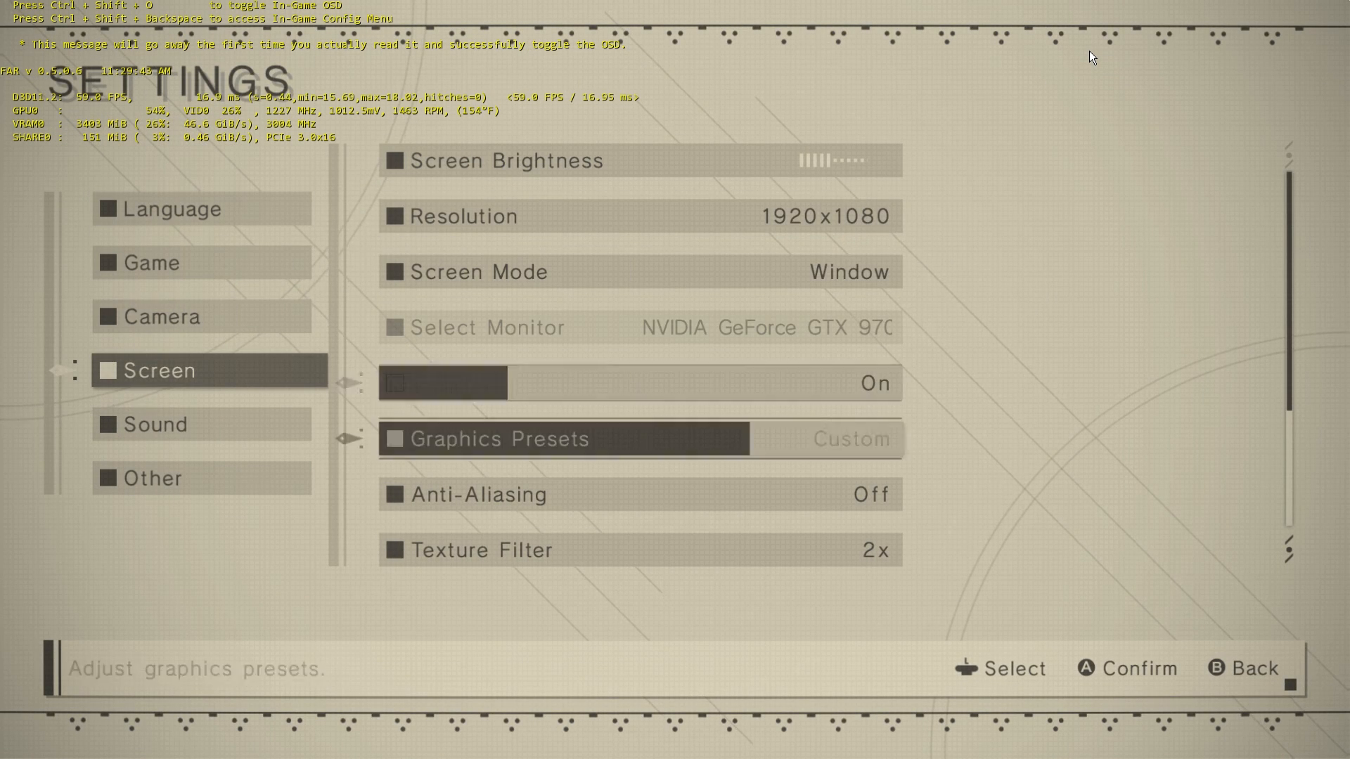
- Check the remaining graphics quality entries from anti-aliasing through ambient occlusion, and return to gameplay
key("Down")
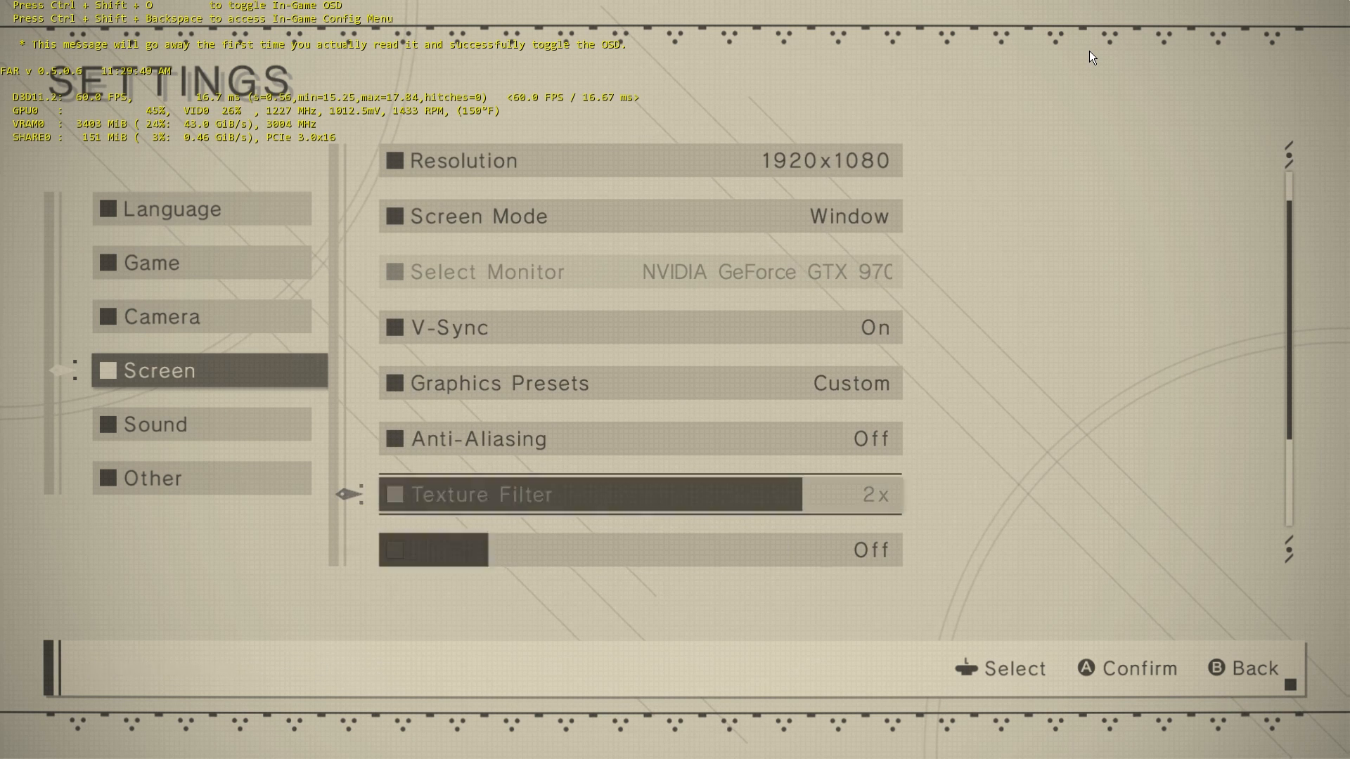
key("Down")
key("Down")
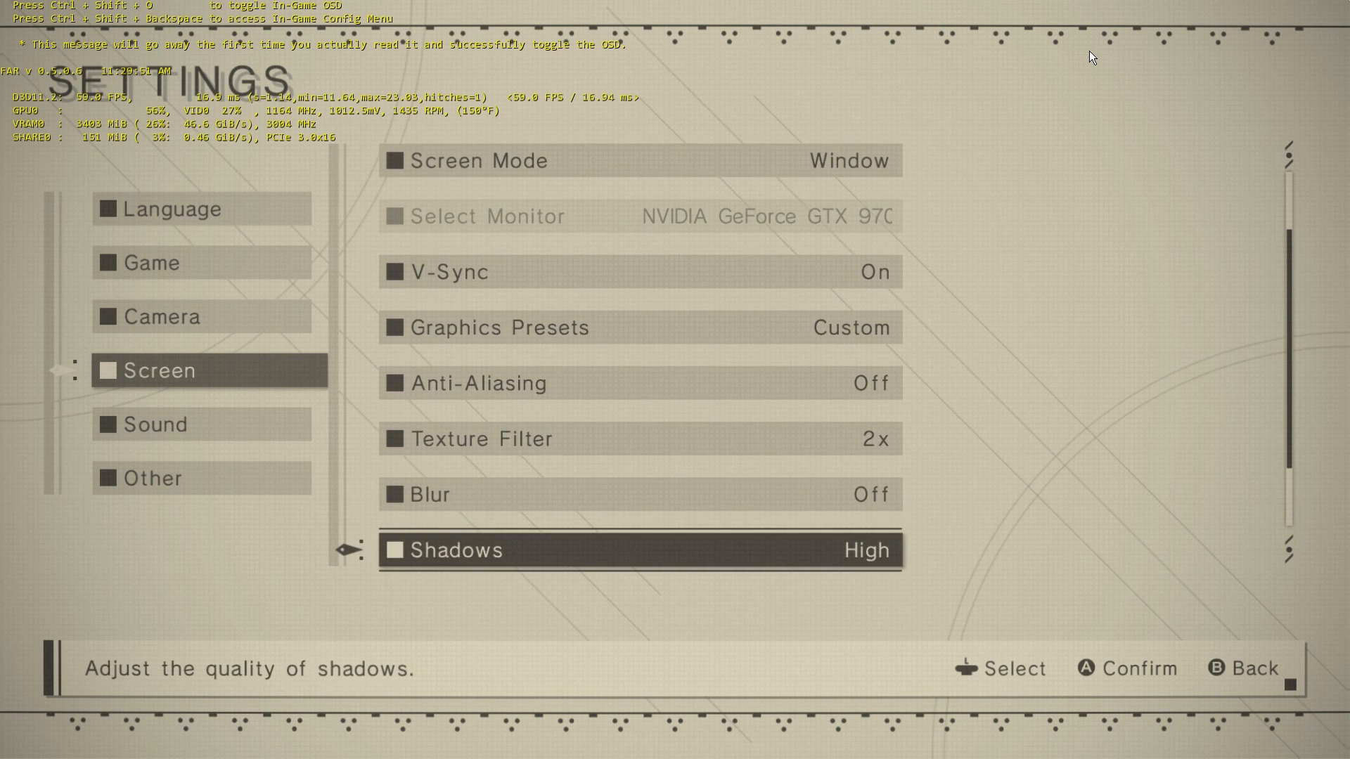
key("Down")
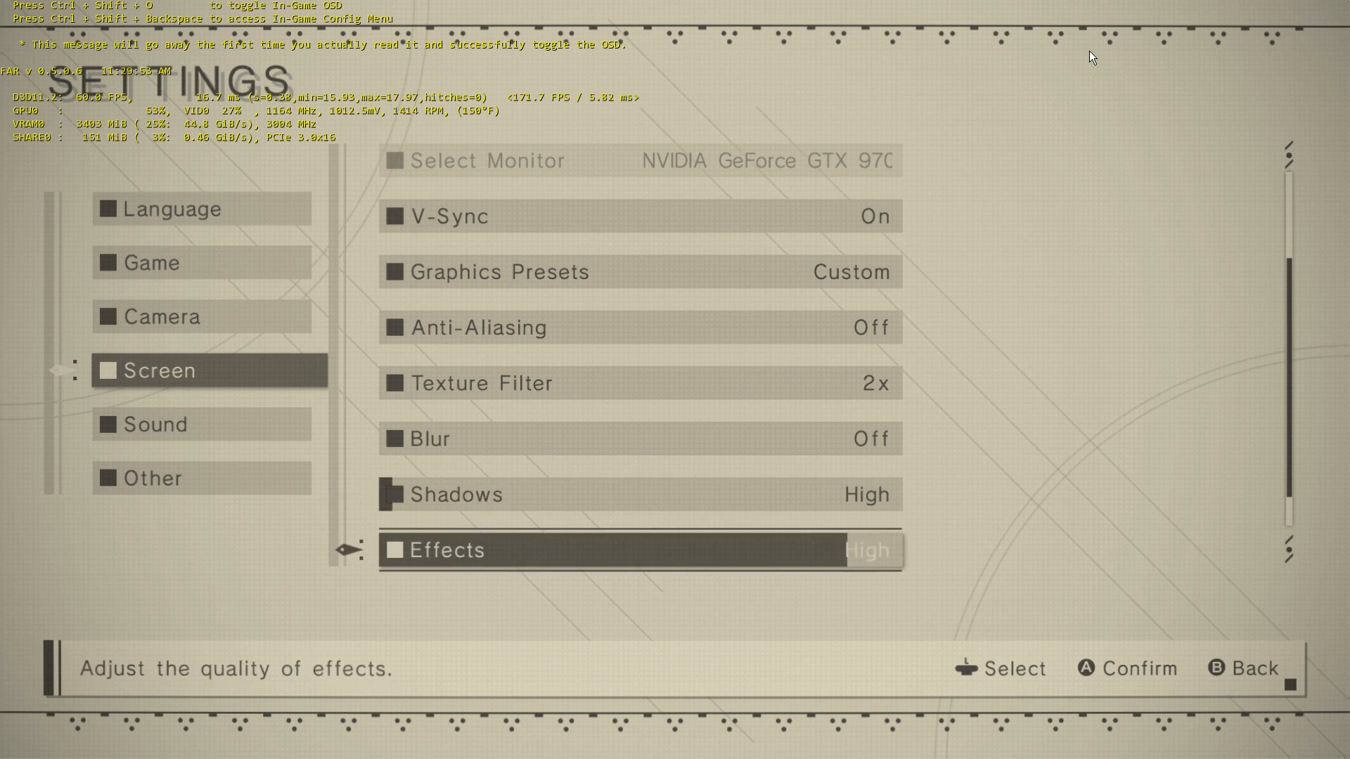
key("Down")
key("Down")
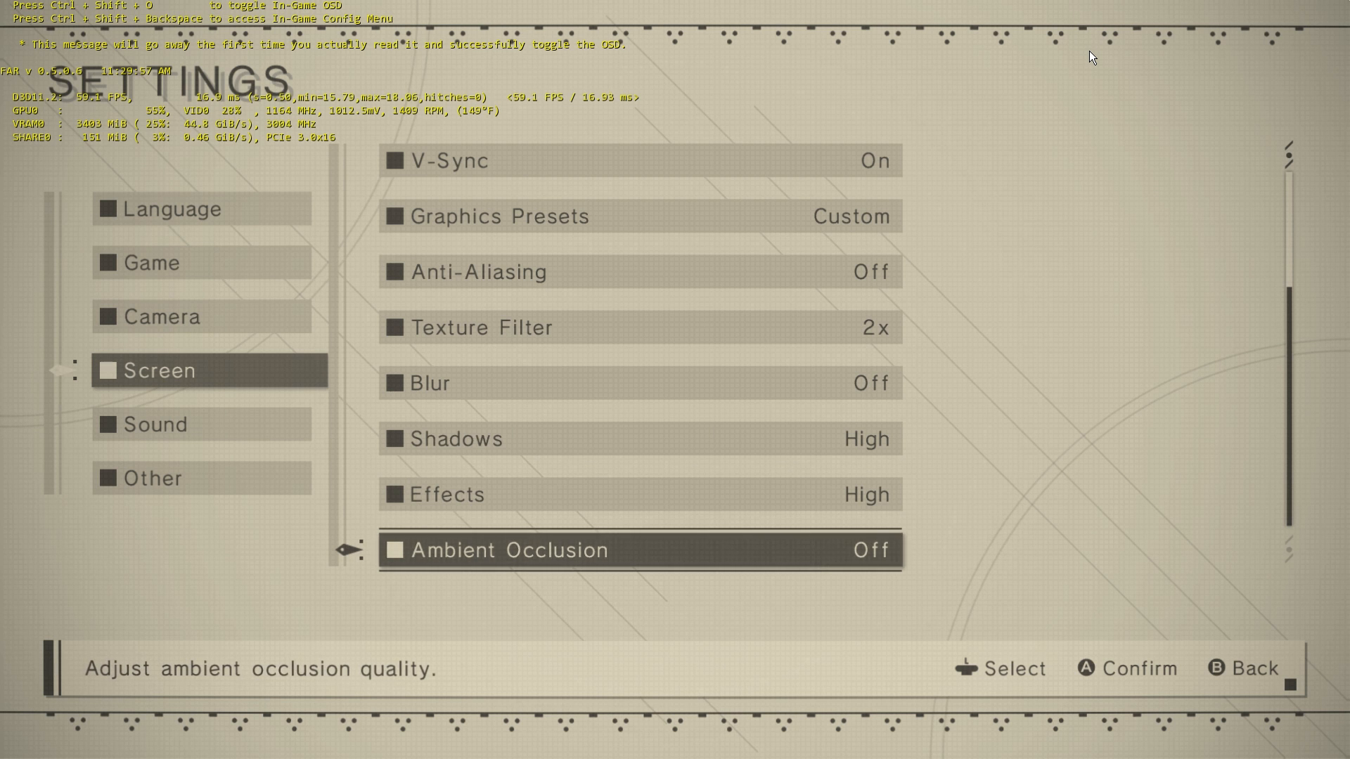
key("Down")
key("Up")
key("Down")
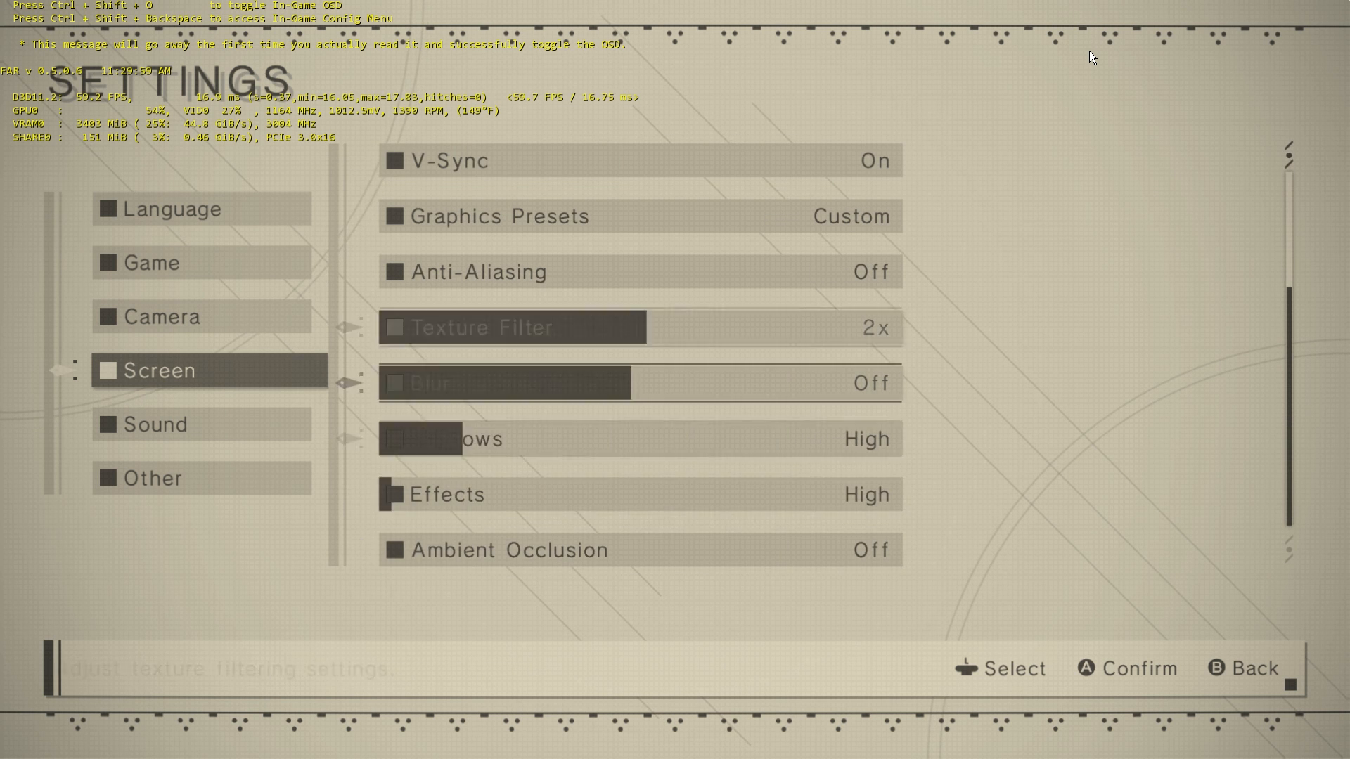
key("Escape")
key("Escape")
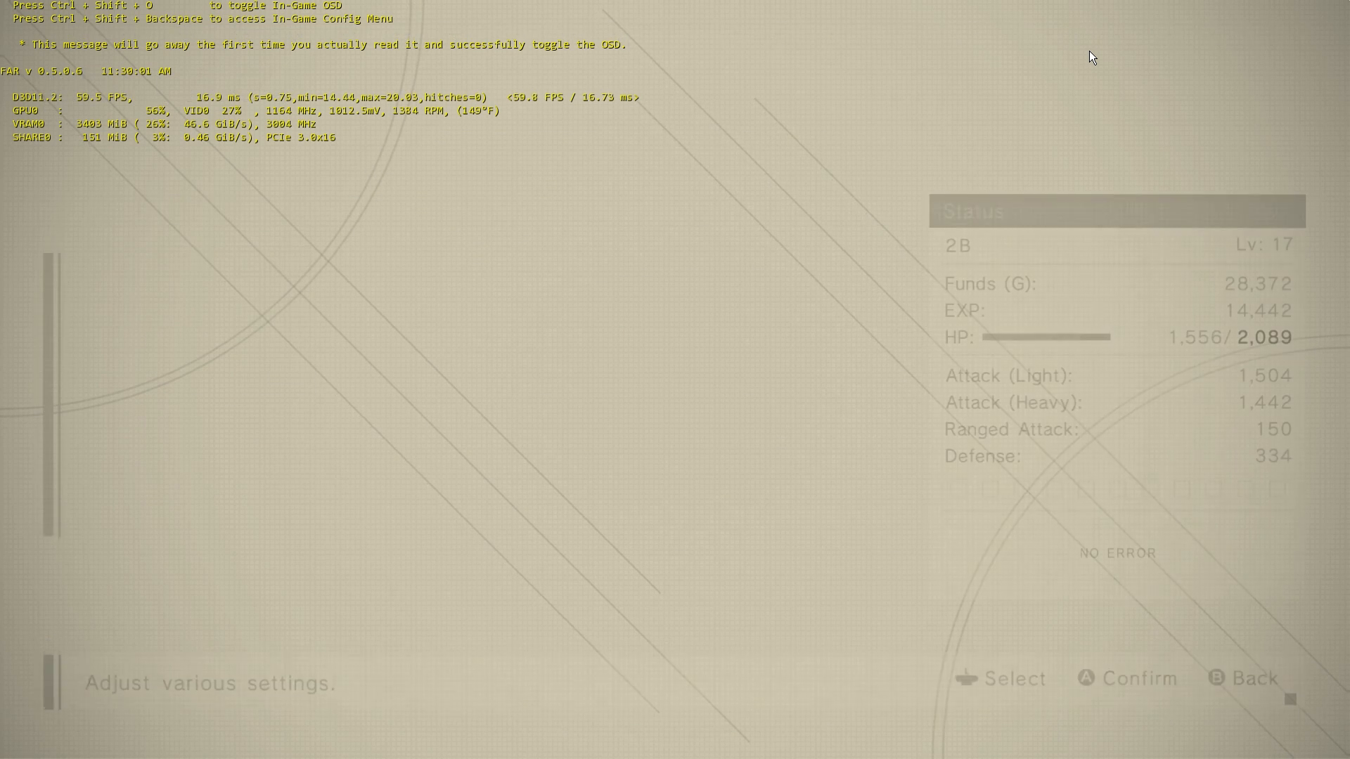
key("Escape")
- Open the Special K control panel over the game and expand Direct3D 11 Settings to examine the texture management options
key("ctrl+shift+BackSpace")
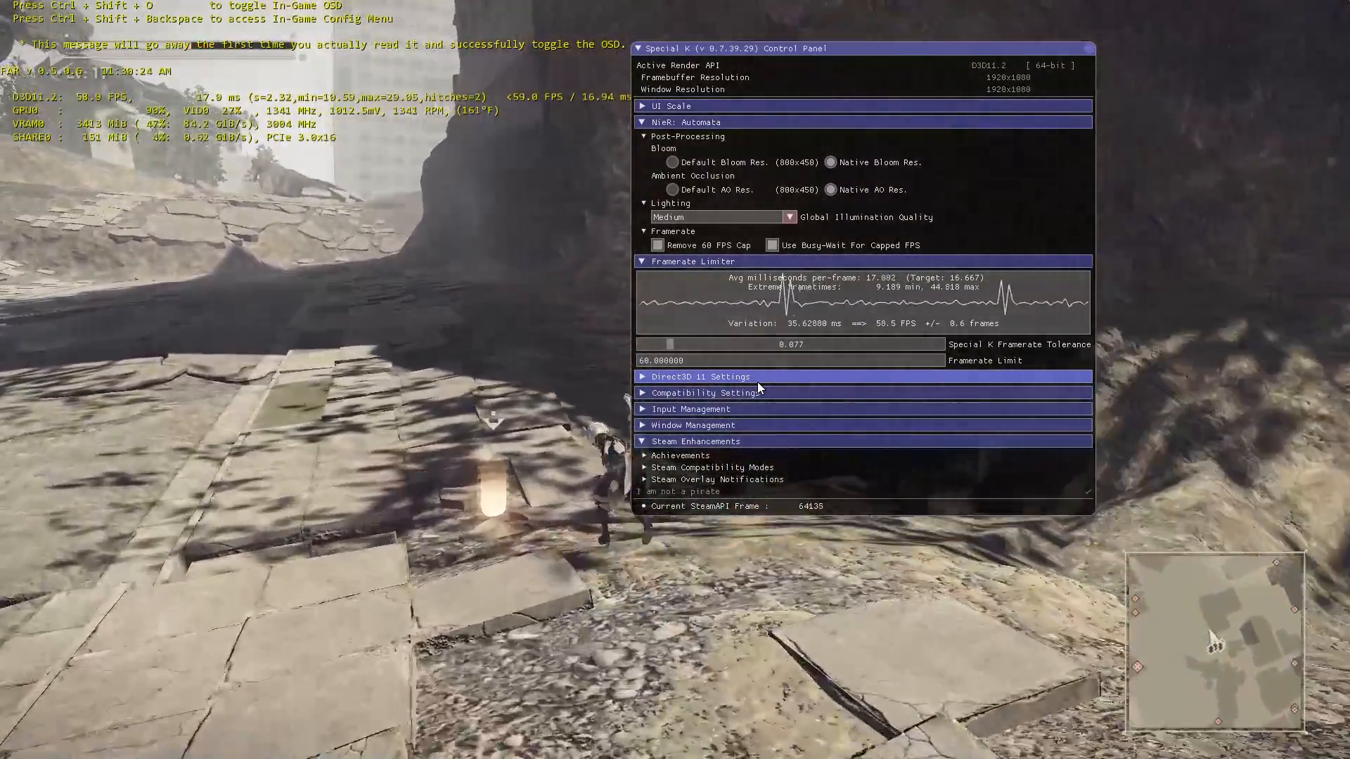
left_click(759, 382)
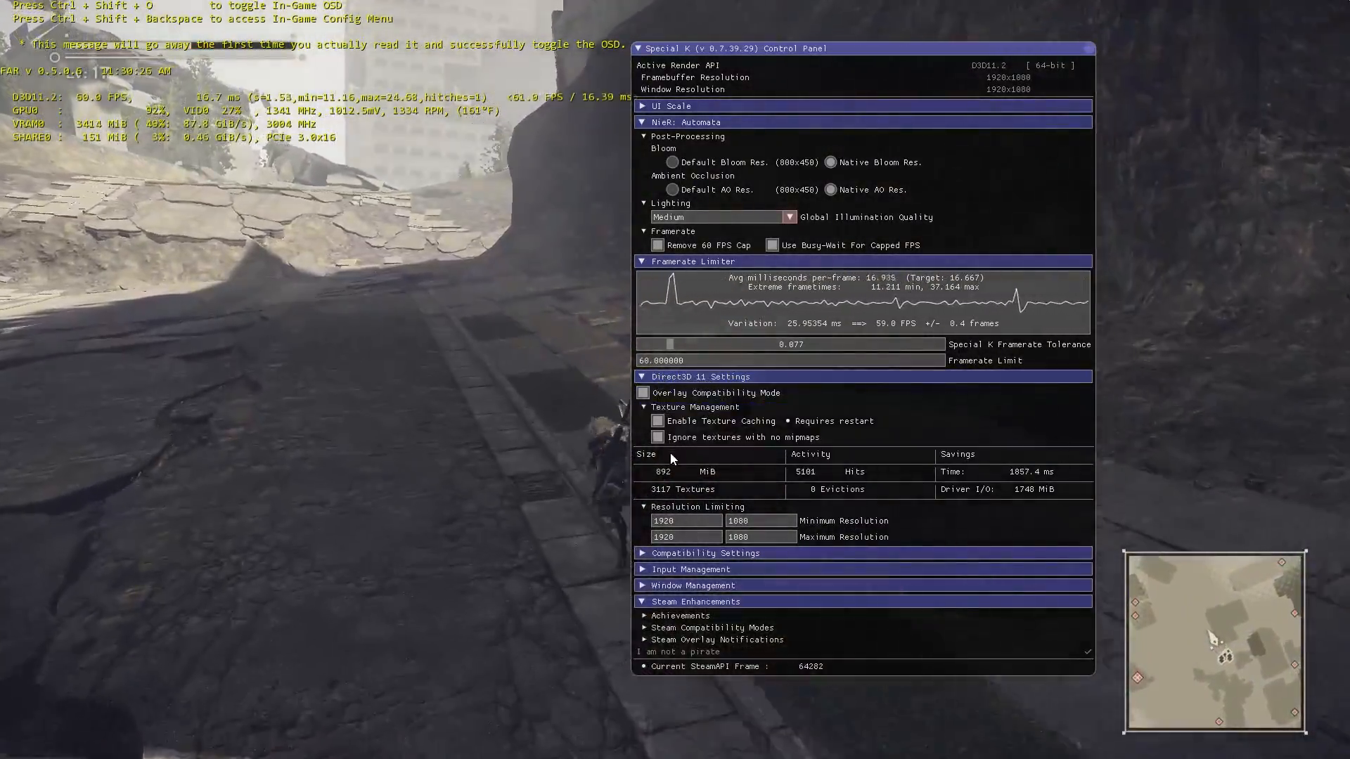
mouse_move(695, 420)
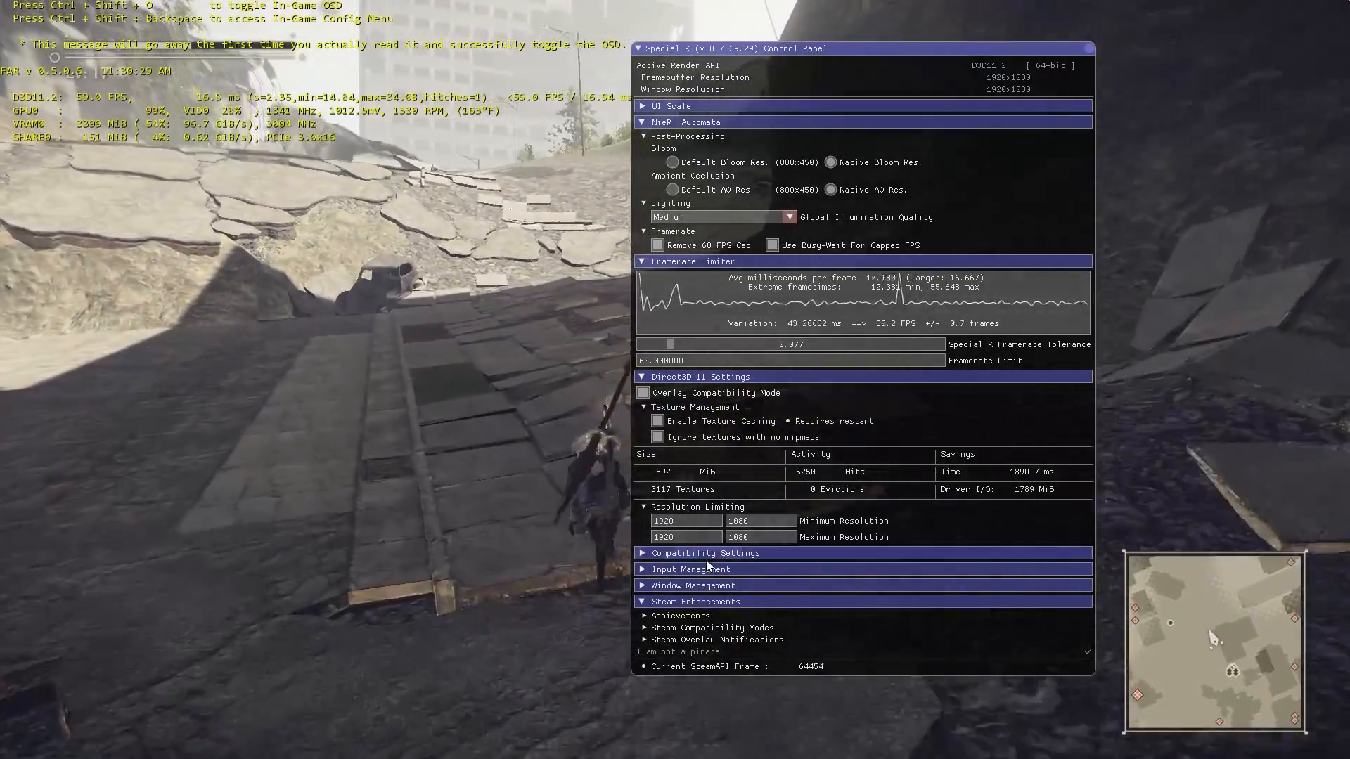
- Expand Compatibility Settings to examine the render API hooks, and briefly view the Debugging options
left_click(705, 558)
scroll(765, 599, "down", 1)
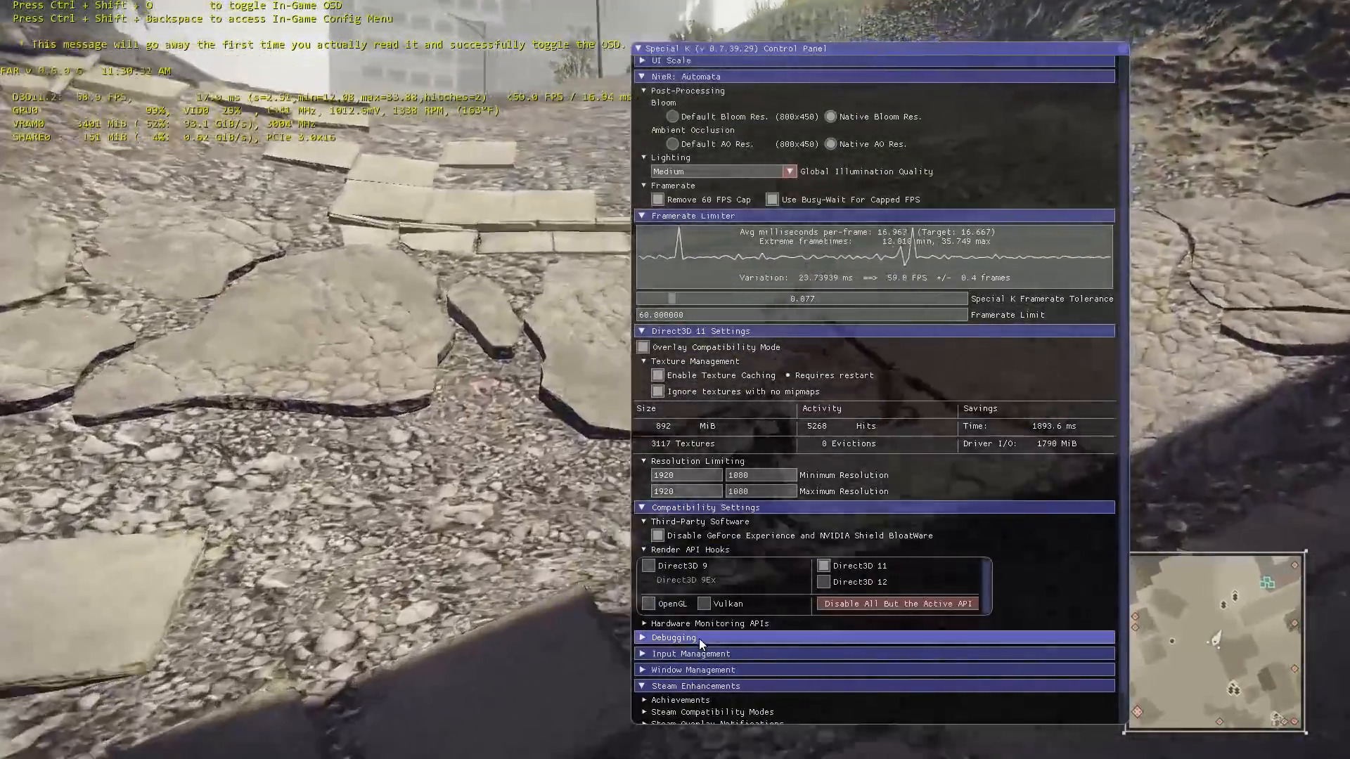
left_click(699, 638)
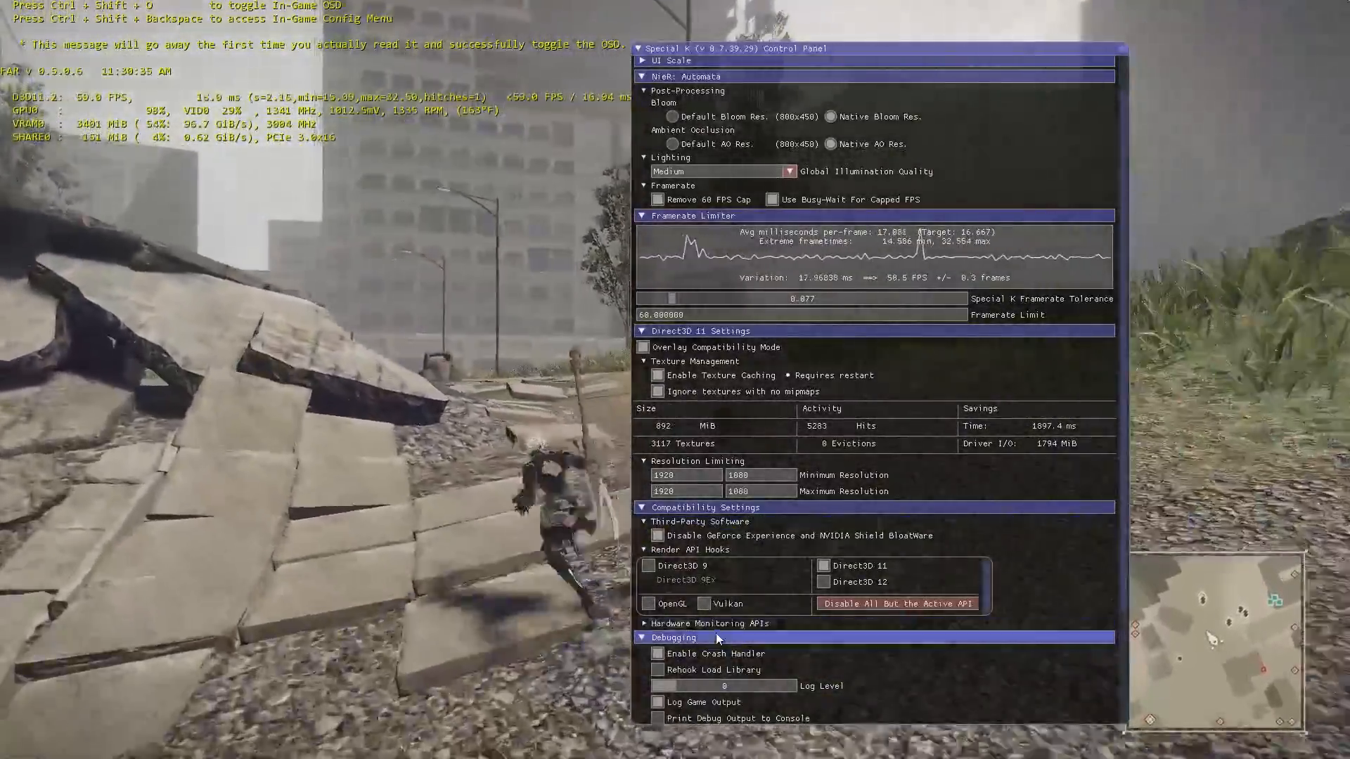
left_click(716, 636)
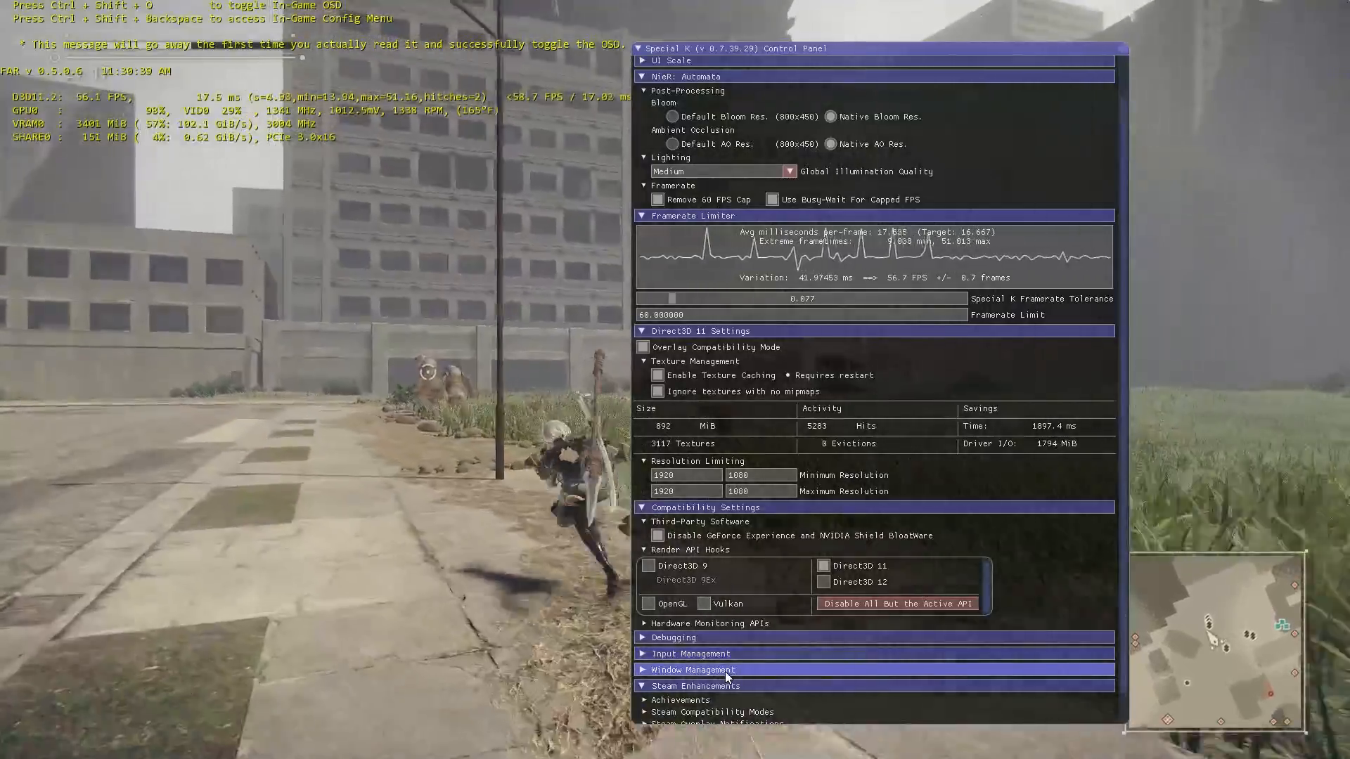
- Expand Window Management to examine the borderless and fullscreen overrides, and close the Special K control panel
left_click(723, 671)
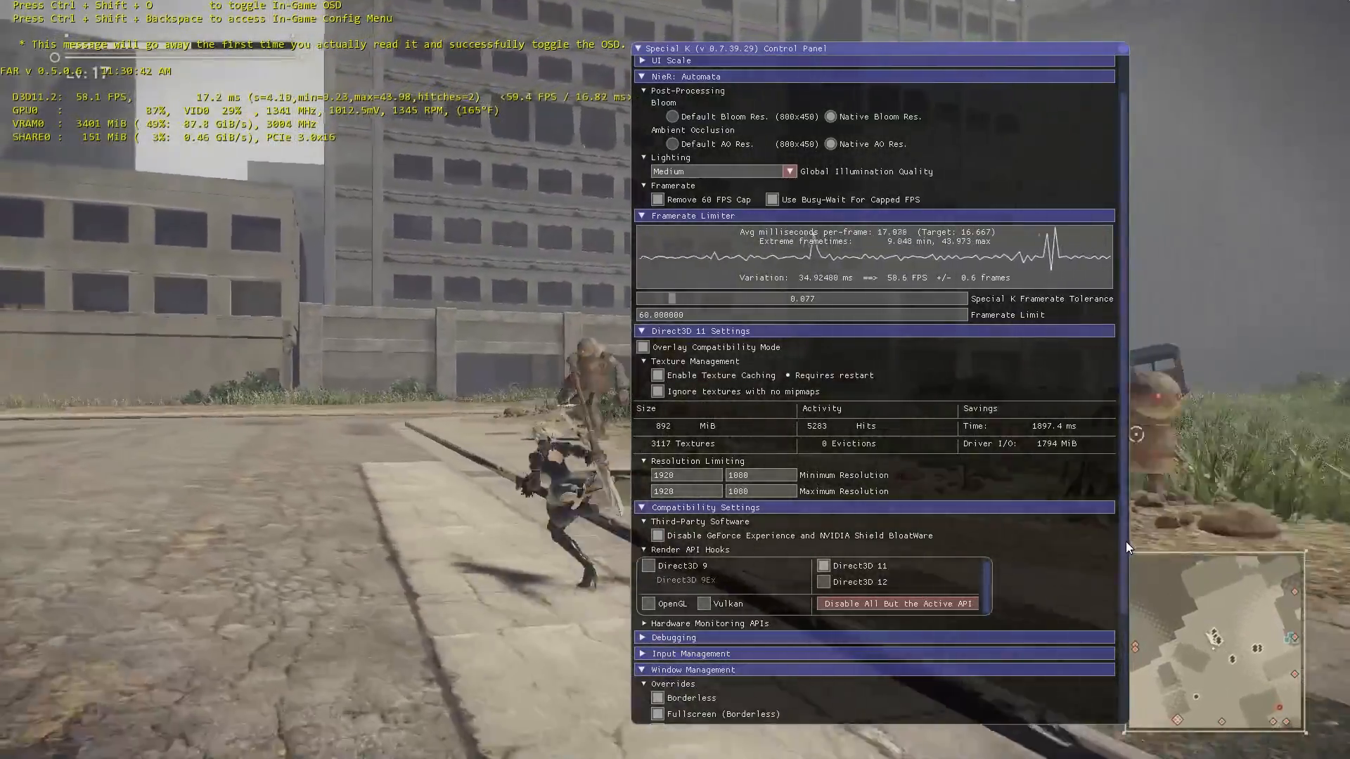
left_click_drag(1125, 541, 1116, 621)
scroll(1116, 622, "down", 1)
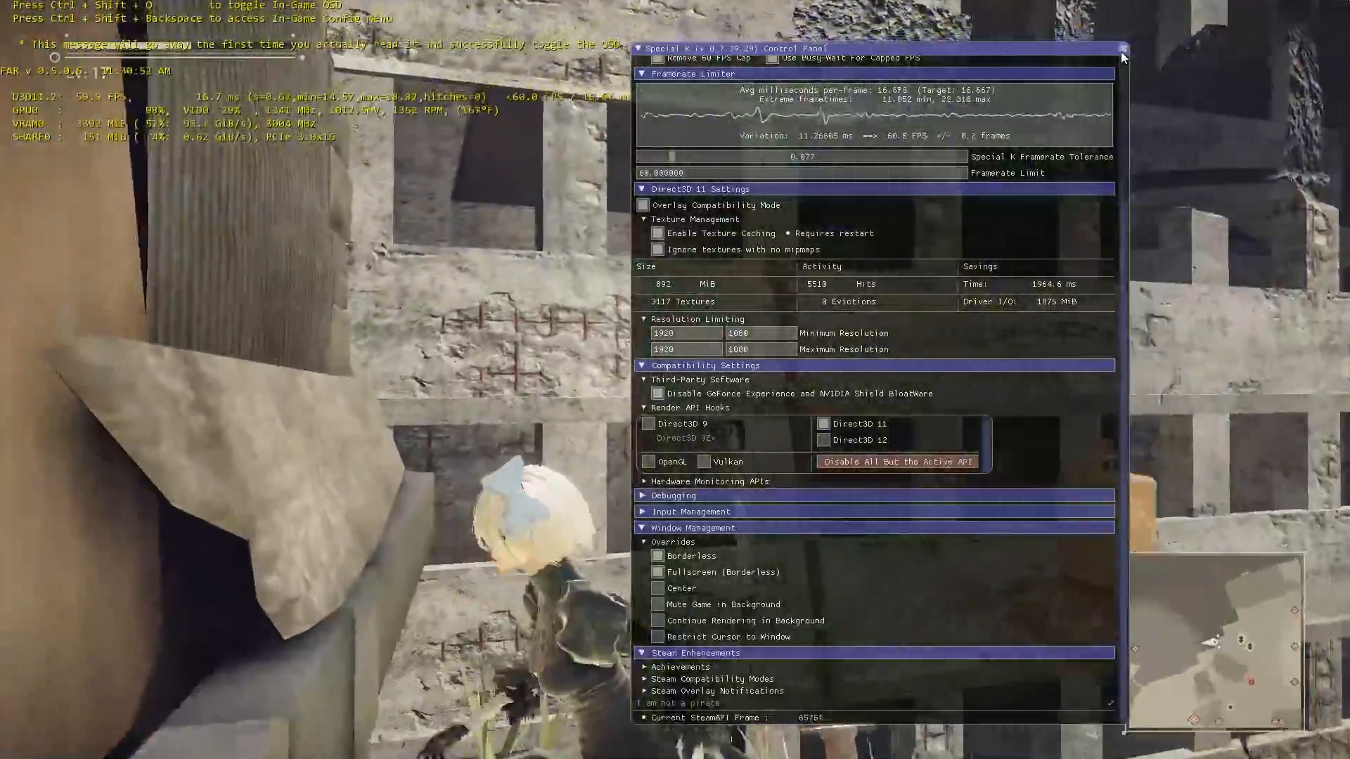
left_click(1120, 51)
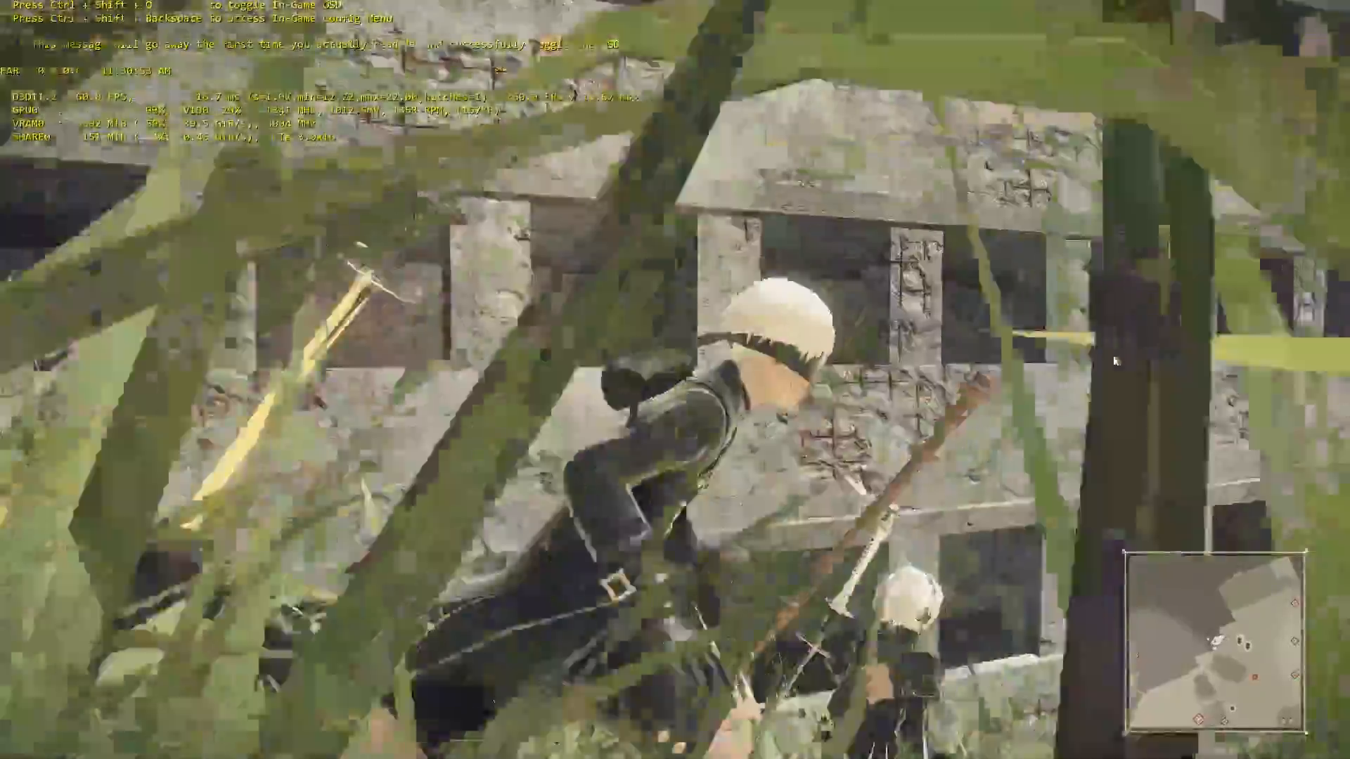